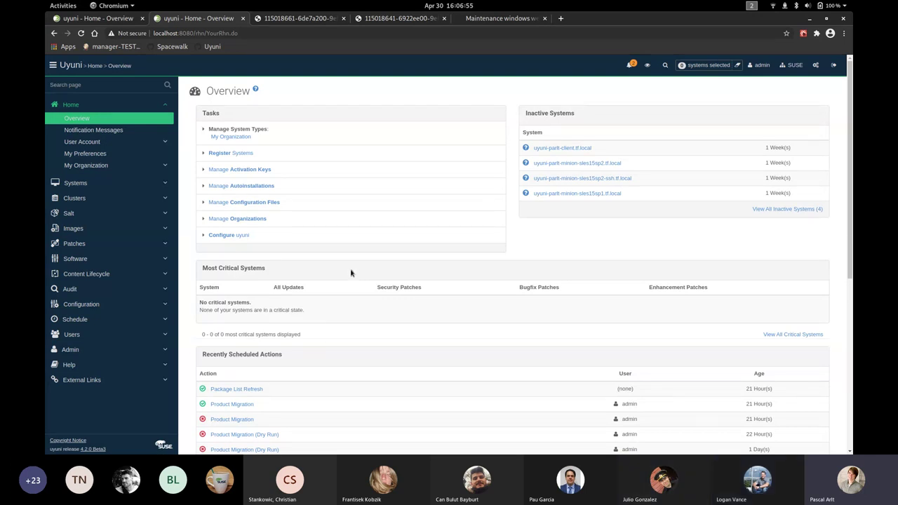
Open the list of maintenance calendars under the schedule's maintenance windows
left_click(168, 322)
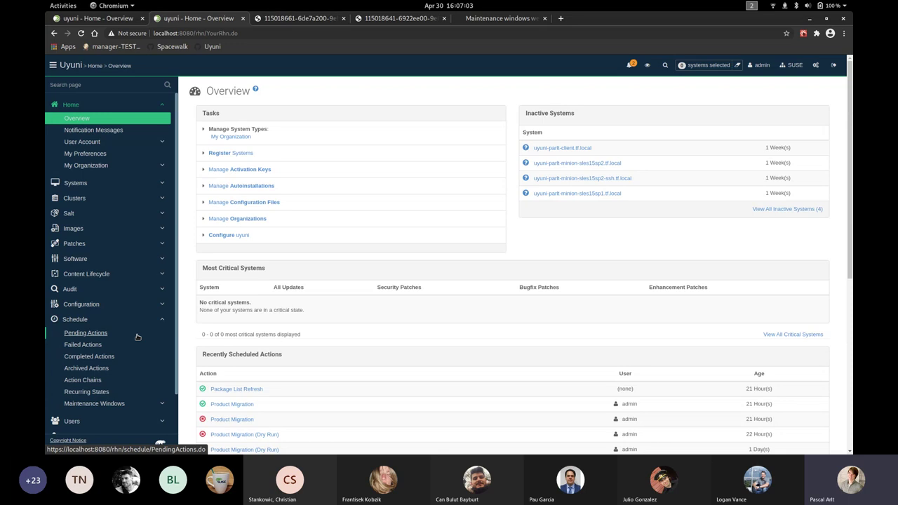
left_click(94, 405)
left_click(77, 364)
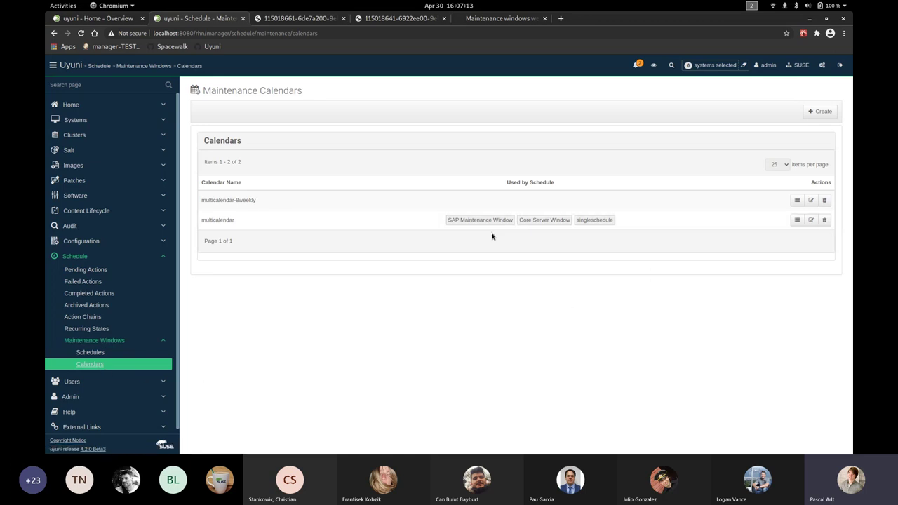
View the saved images of the multicalendar's raw iCal text and the upcoming maintenance windows list, and return to the maintenance calendars page
left_click(323, 18)
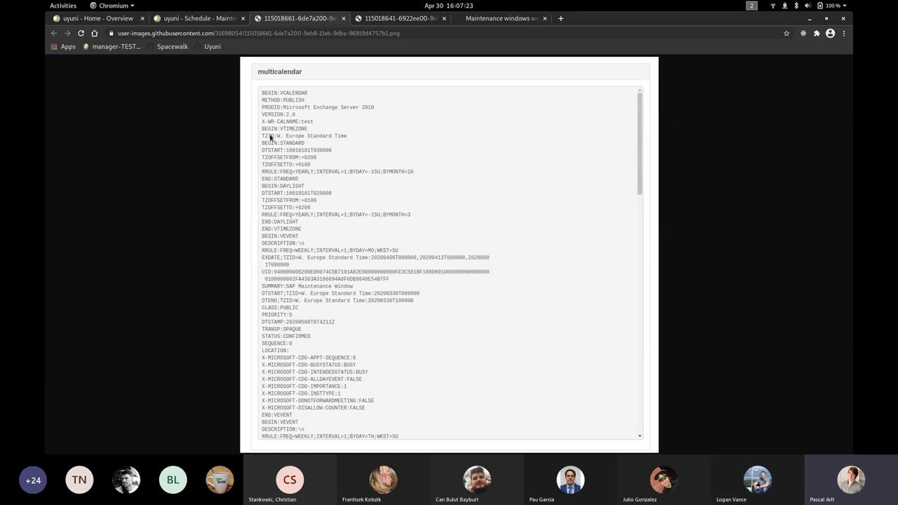
left_click(375, 19)
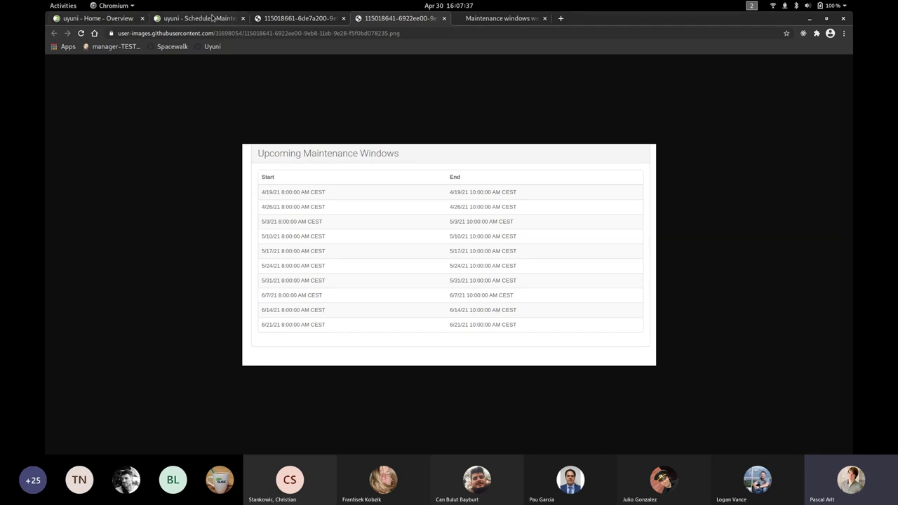
left_click(213, 21)
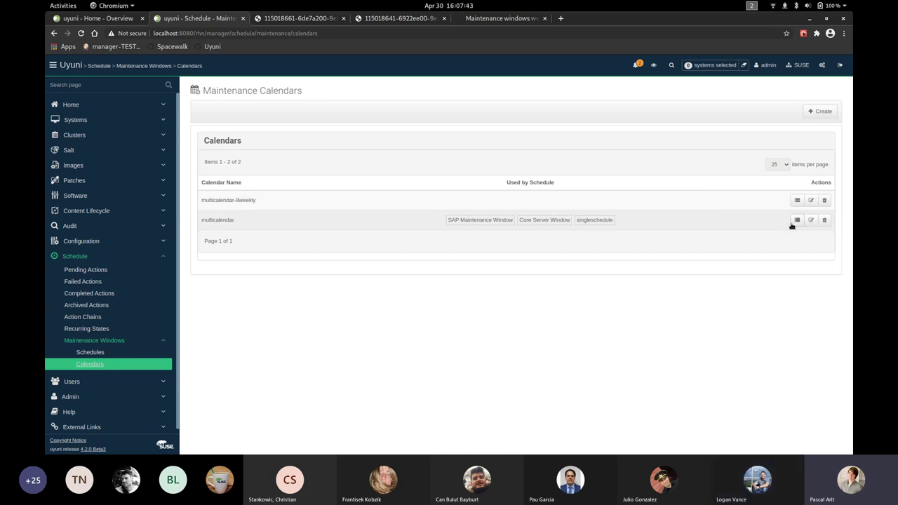
Open the details of multicalendar and browse its months ahead to August 2021, returning to the current month
left_click(796, 220)
scroll(590, 273, "down", 2)
scroll(591, 273, "down", 2)
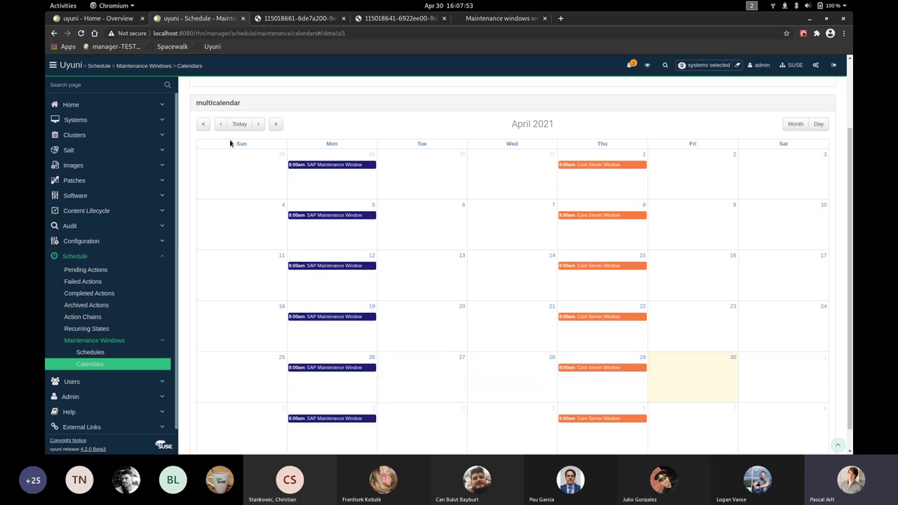
left_click(259, 124)
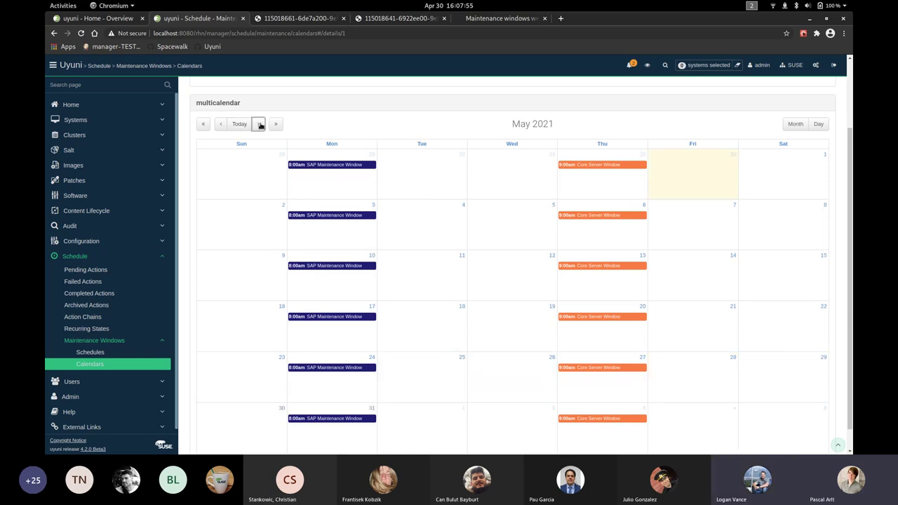
left_click(259, 124)
left_click(260, 124)
left_click(259, 124)
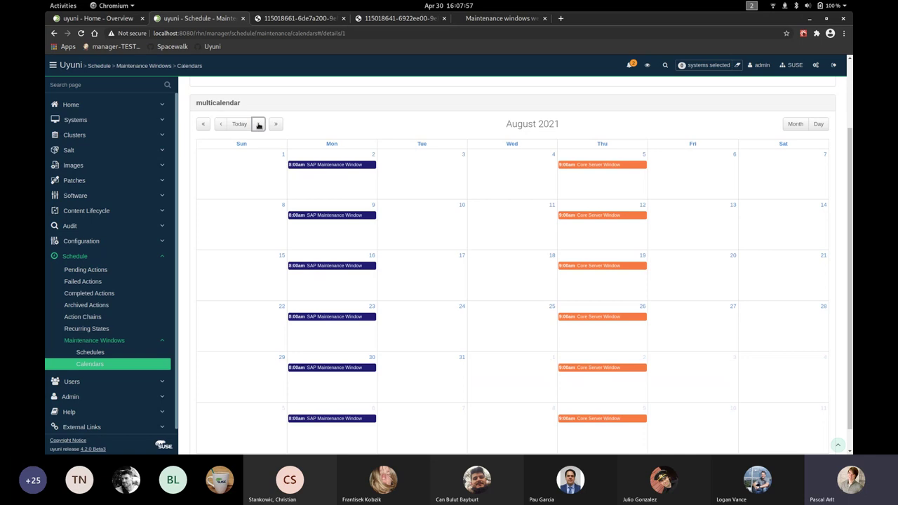
left_click(239, 124)
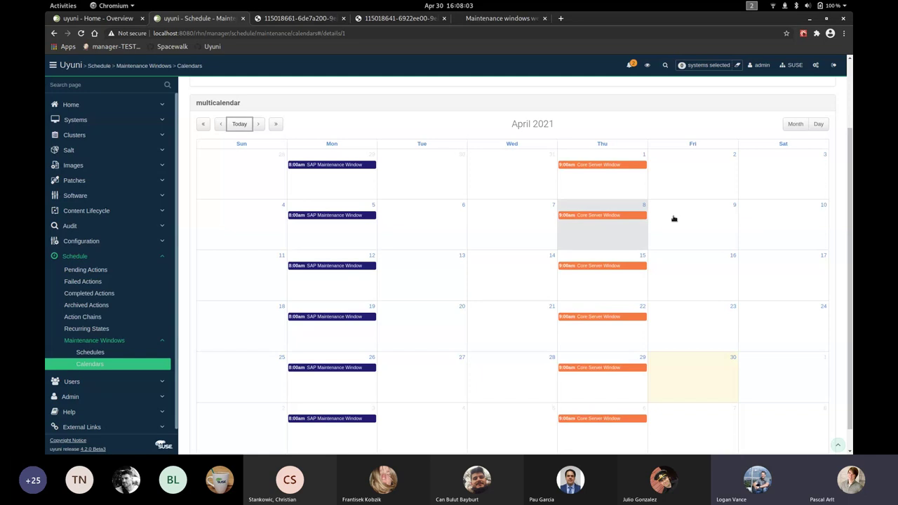
Examine the SAP Maintenance Window on March 29, 2021 in multicalendar's day view and compare it with the month view
left_click(349, 189)
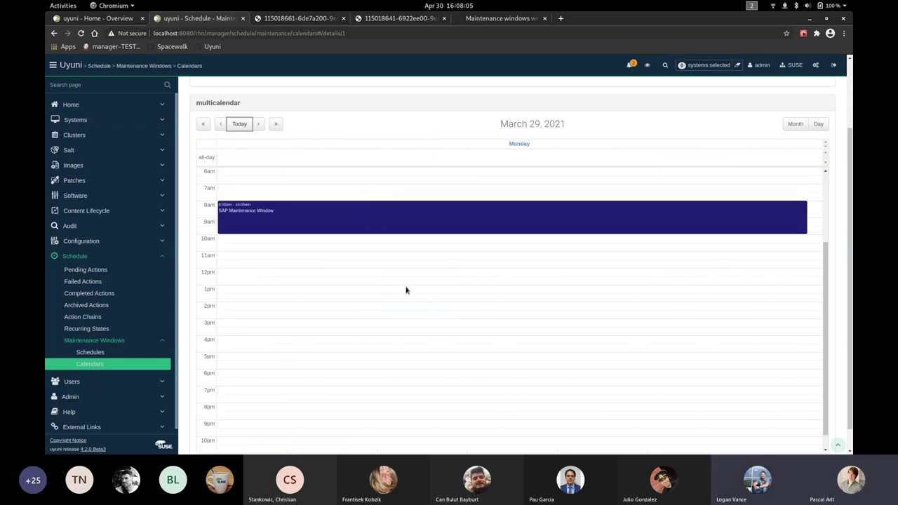
scroll(414, 295, "up", 3)
scroll(421, 296, "down", 1)
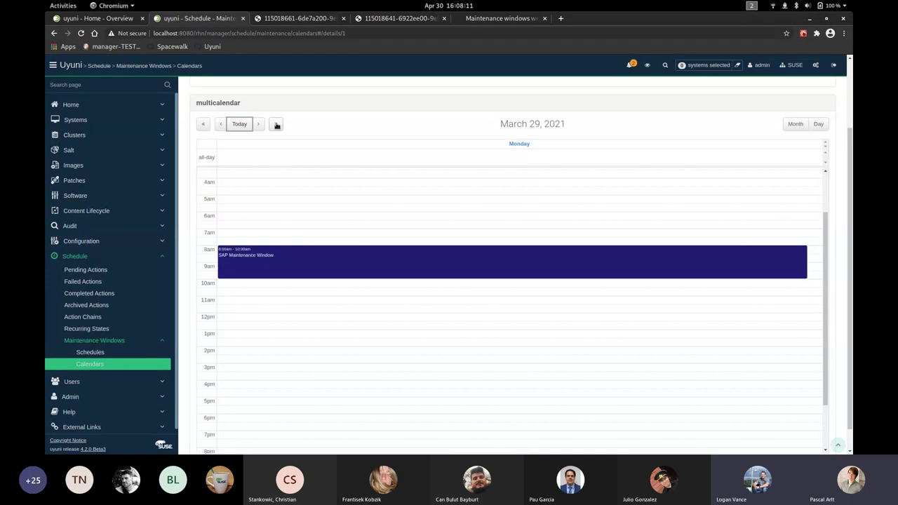
left_click(794, 124)
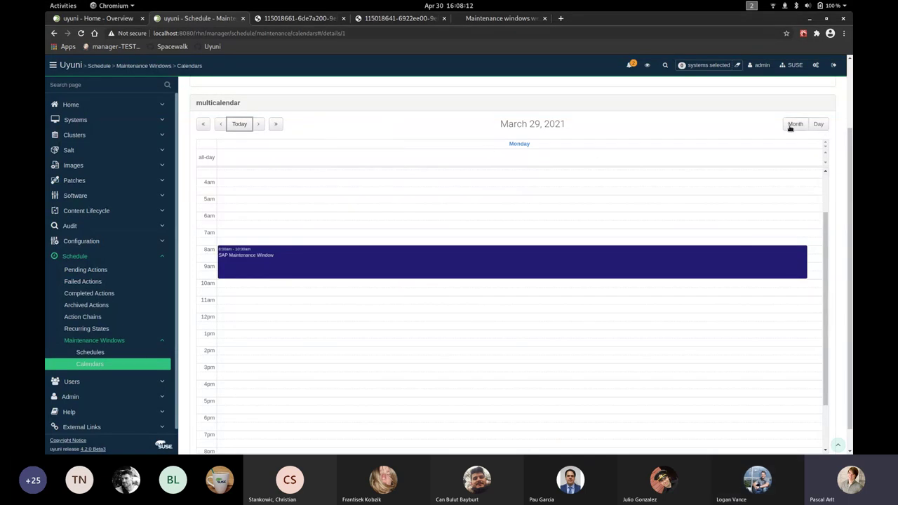
left_click(817, 125)
left_click(795, 124)
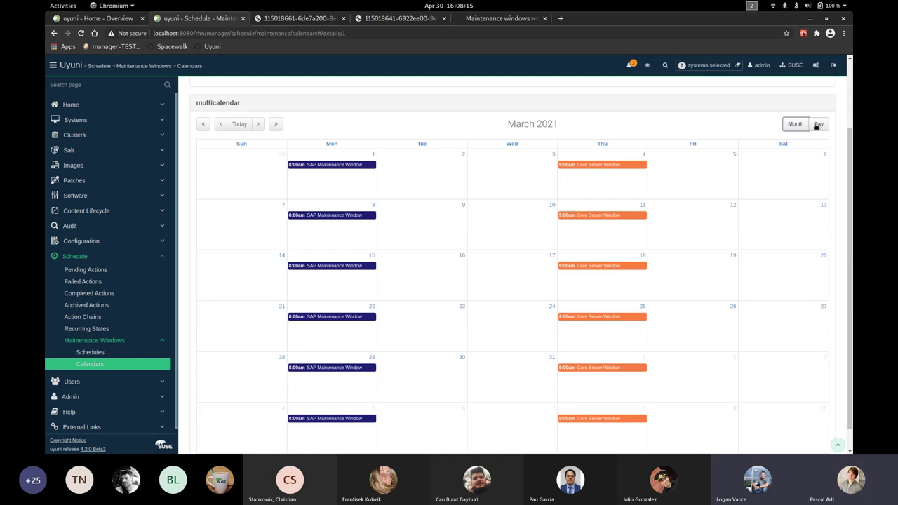
left_click(817, 125)
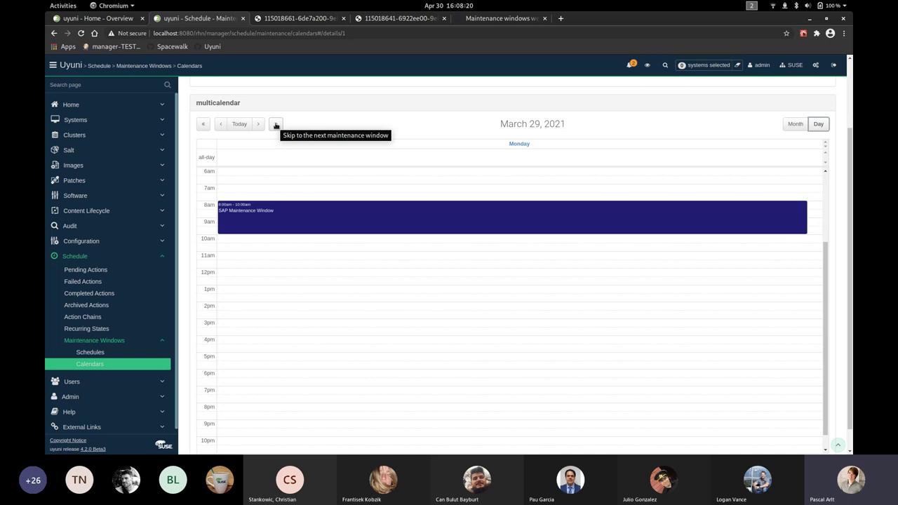
scroll(697, 173, "up", 3)
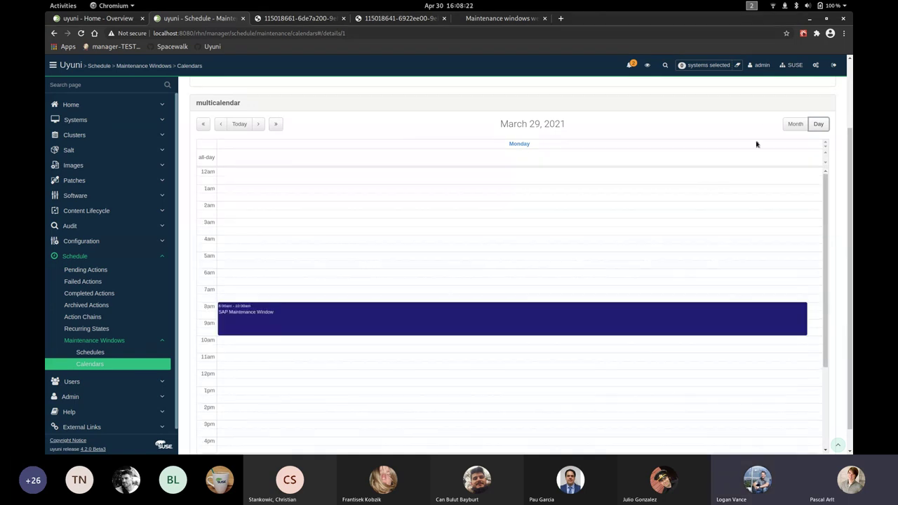
double_click(795, 124)
Return to the calendar list and show the month calendar in the details of multicalendar-8weekly
scroll(738, 153, "up", 3)
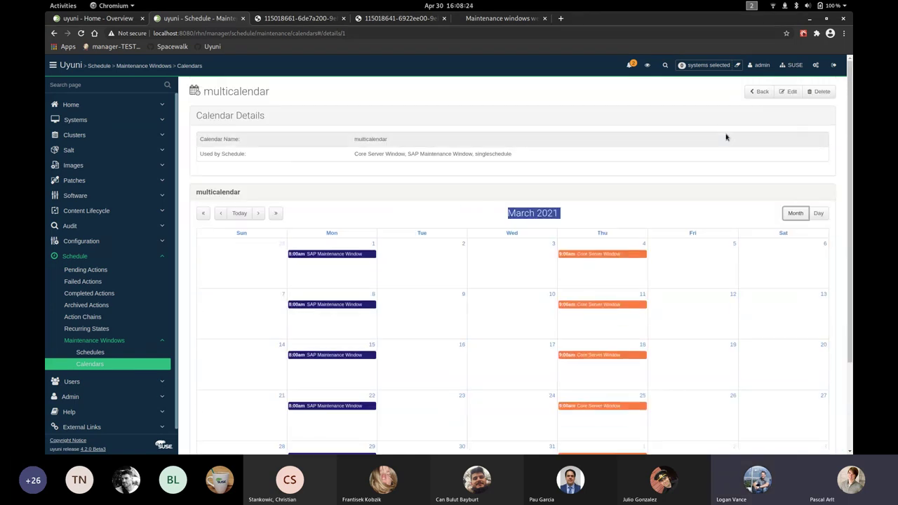
left_click(759, 91)
left_click(797, 201)
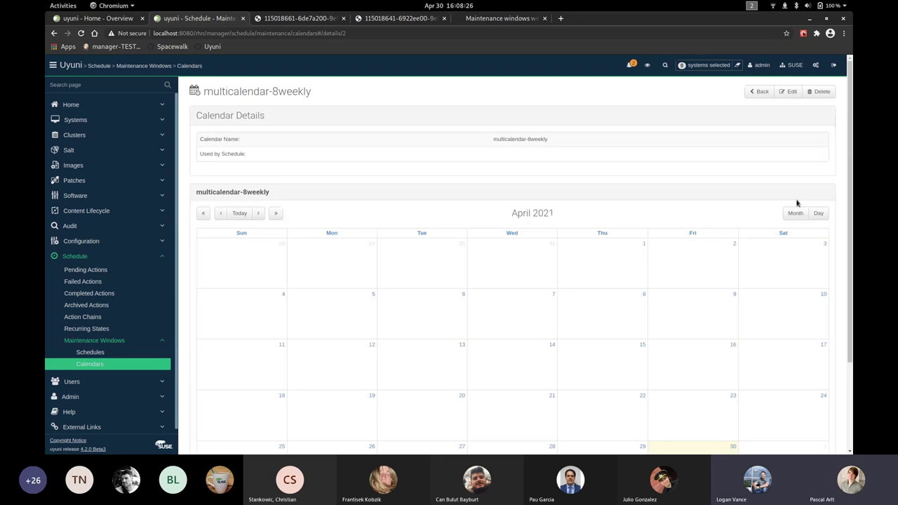
scroll(621, 265, "down", 3)
scroll(620, 267, "up", 1)
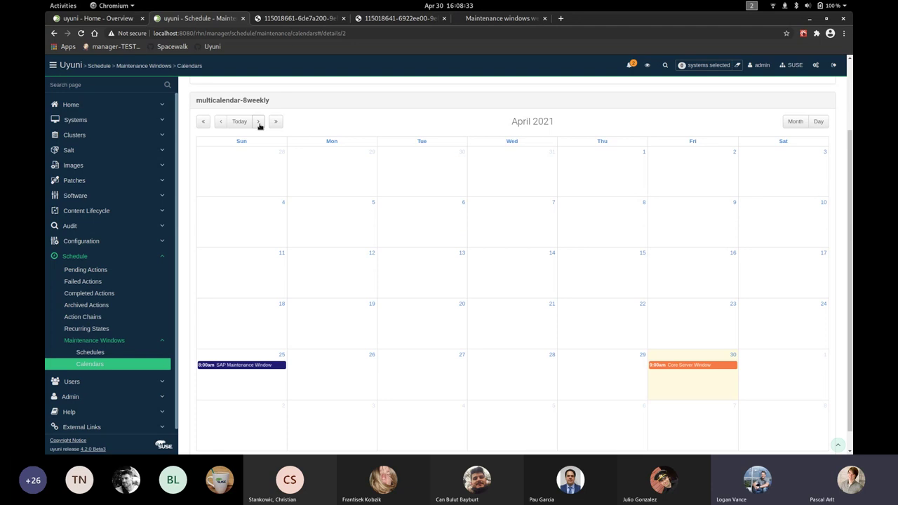
Browse multicalendar-8weekly month by month up to July 2021 and go back to June 2021
left_click(259, 122)
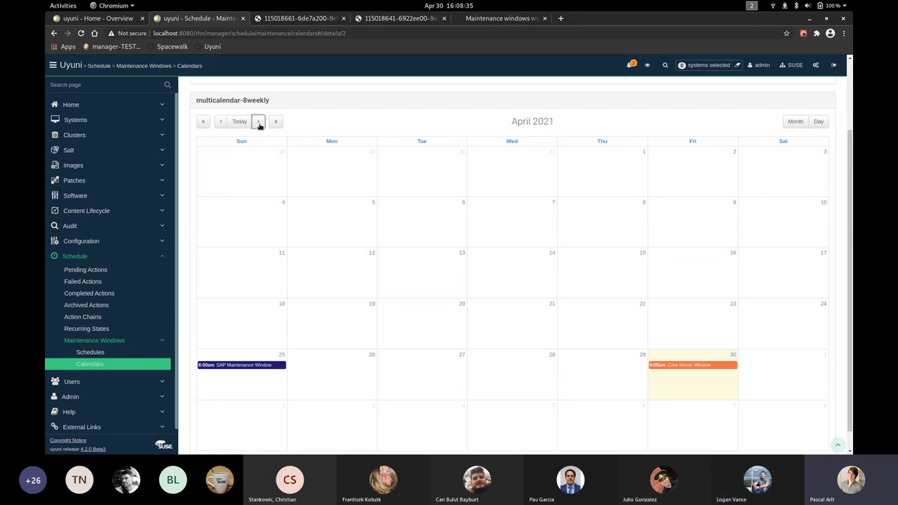
left_click(258, 122)
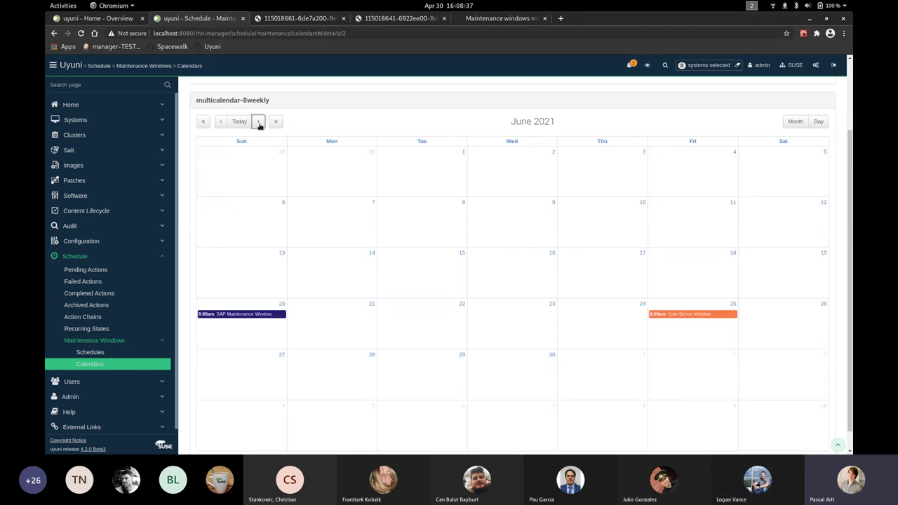
left_click(258, 122)
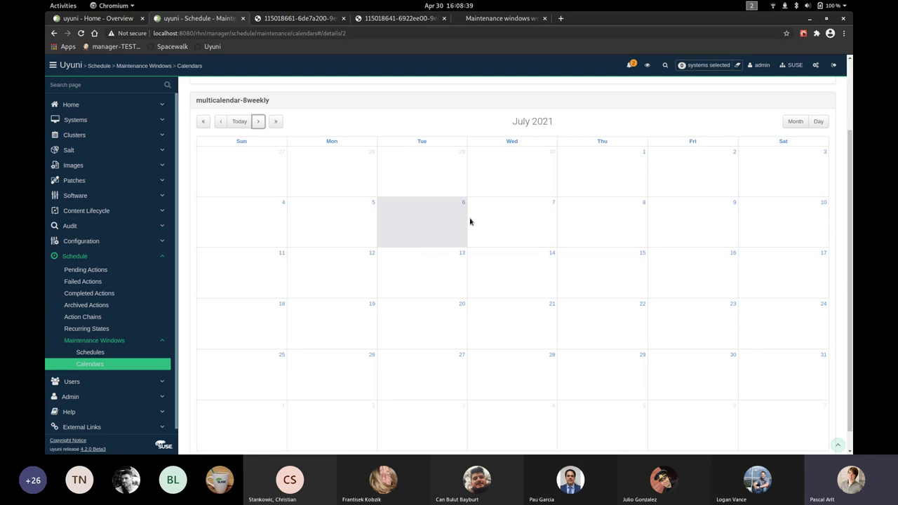
left_click(221, 122)
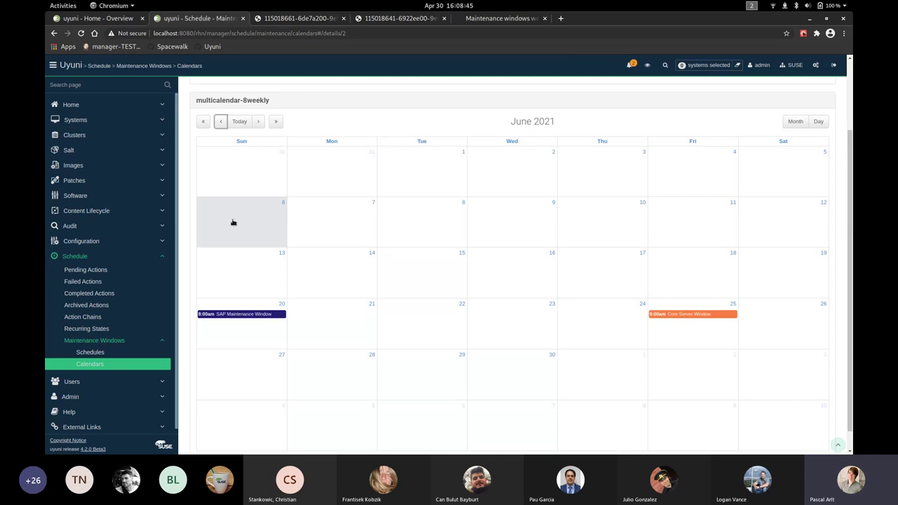
Skip between the June and August 2021 maintenance windows in the month view, ending on August
left_click(275, 122)
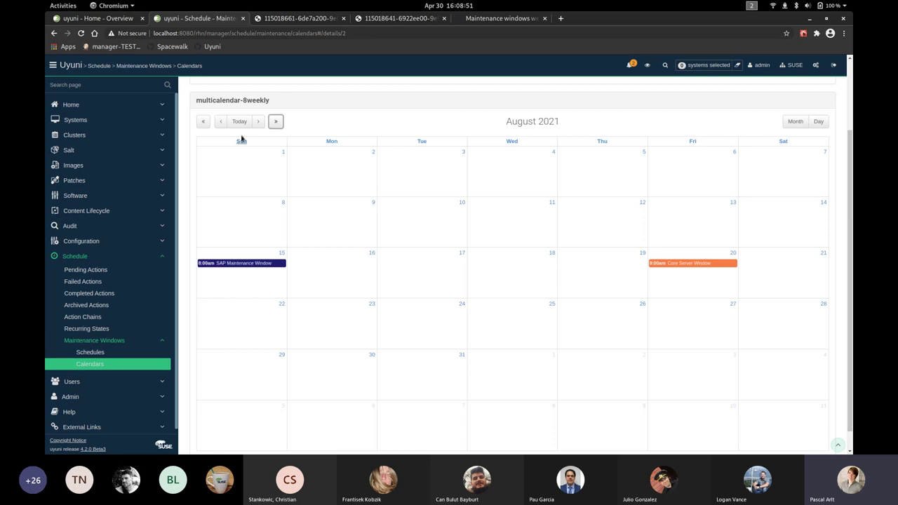
left_click(203, 121)
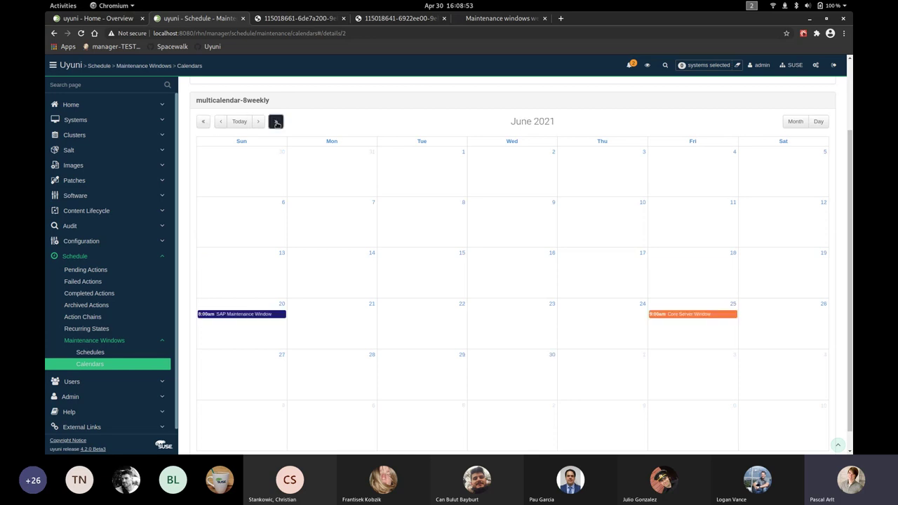
left_click(276, 122)
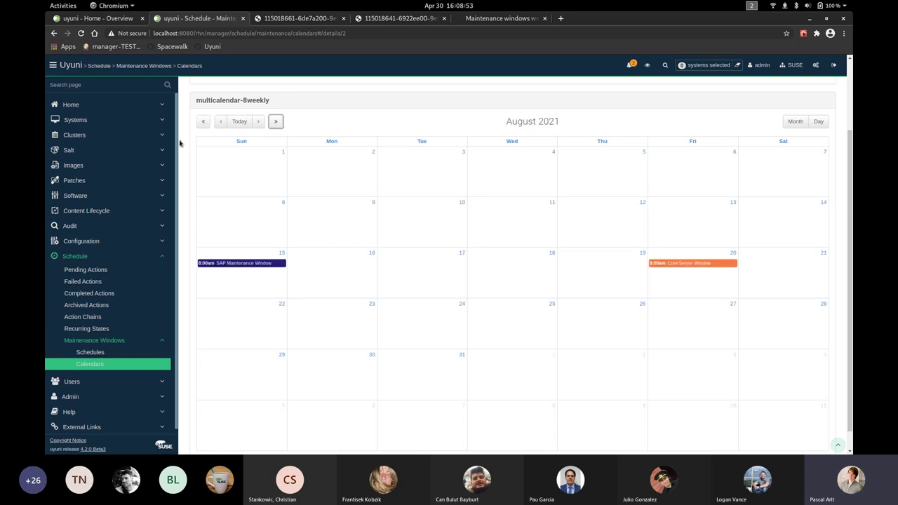
Skip through the maintenance windows in day view from August 15, 2021 to January 30, 2022, and return to the current month's view
left_click(248, 285)
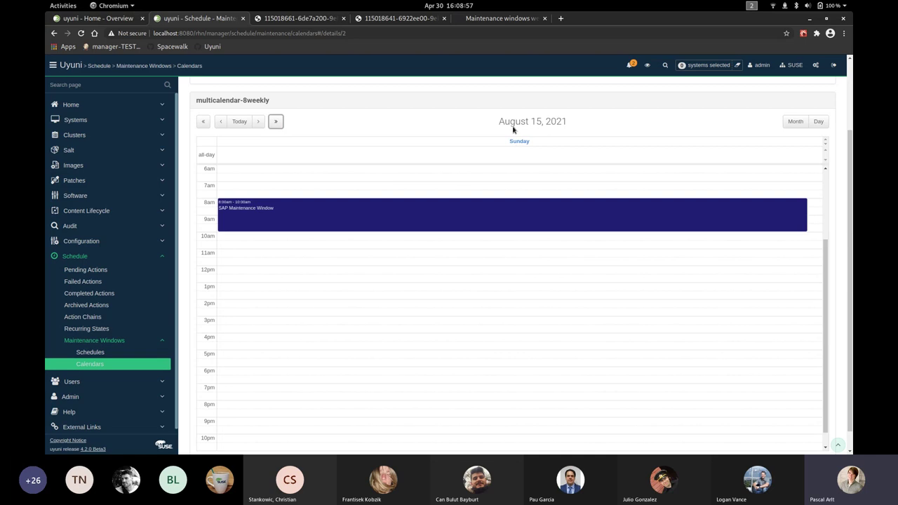
left_click(276, 121)
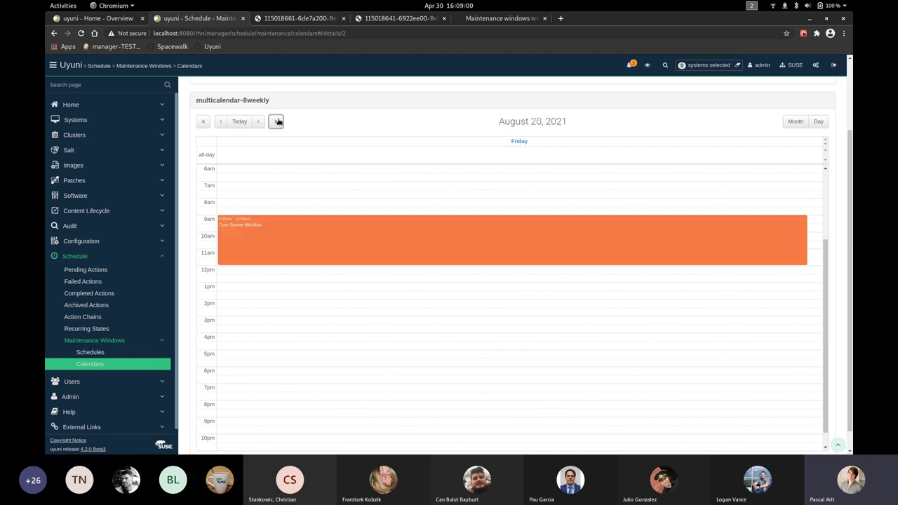
left_click(203, 121)
left_click(275, 122)
left_click(273, 124)
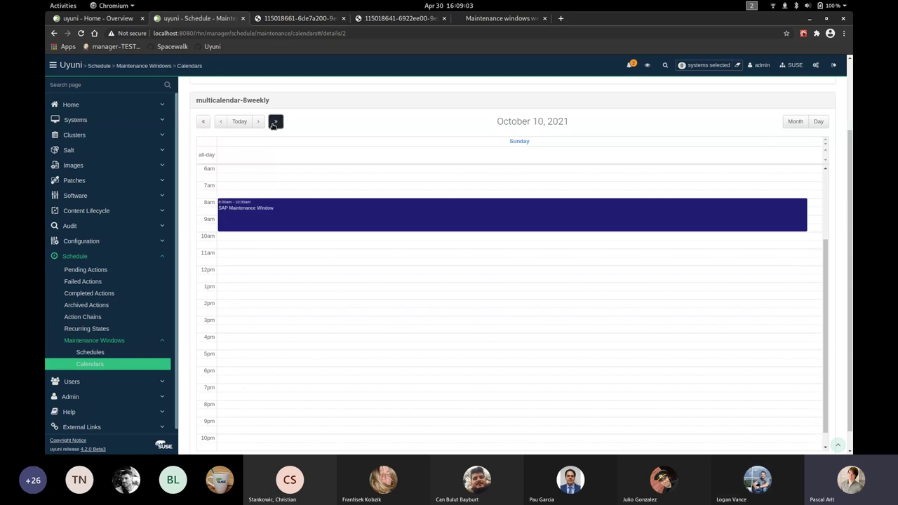
left_click(273, 124)
left_click(274, 125)
left_click(275, 125)
left_click(276, 125)
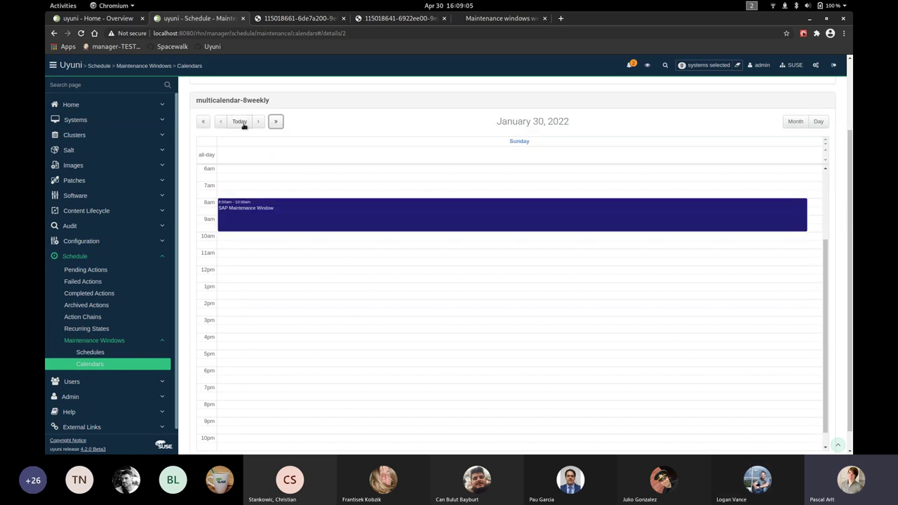
left_click(239, 122)
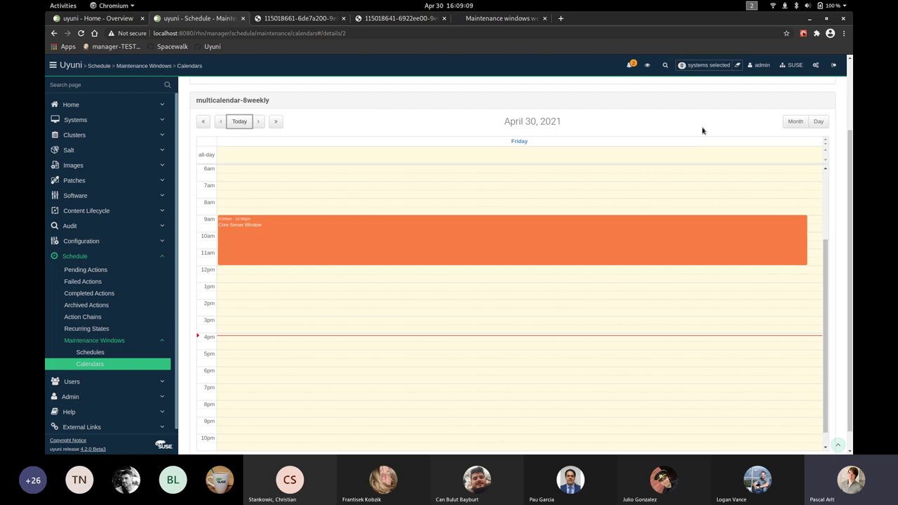
left_click(795, 120)
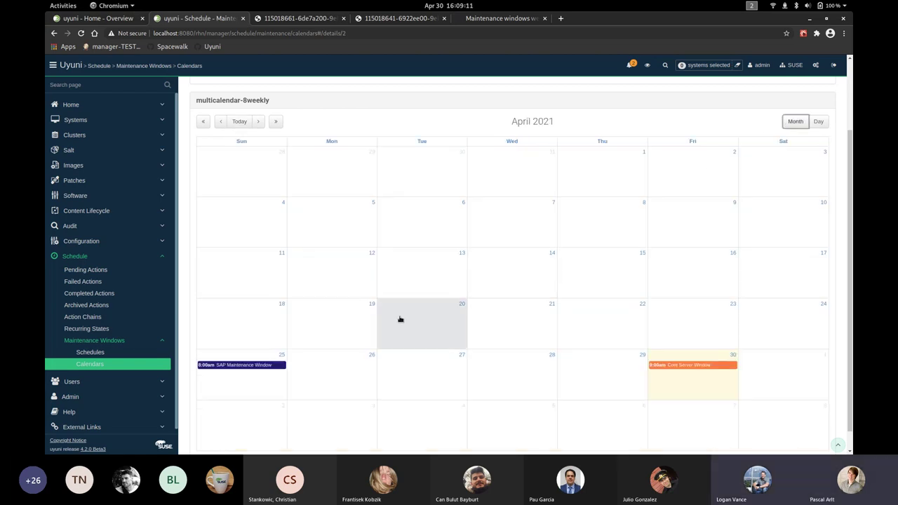
Show the maintenance schedules list, examine the name, type and calendar options of the new-schedule form, and return to the list
left_click(90, 353)
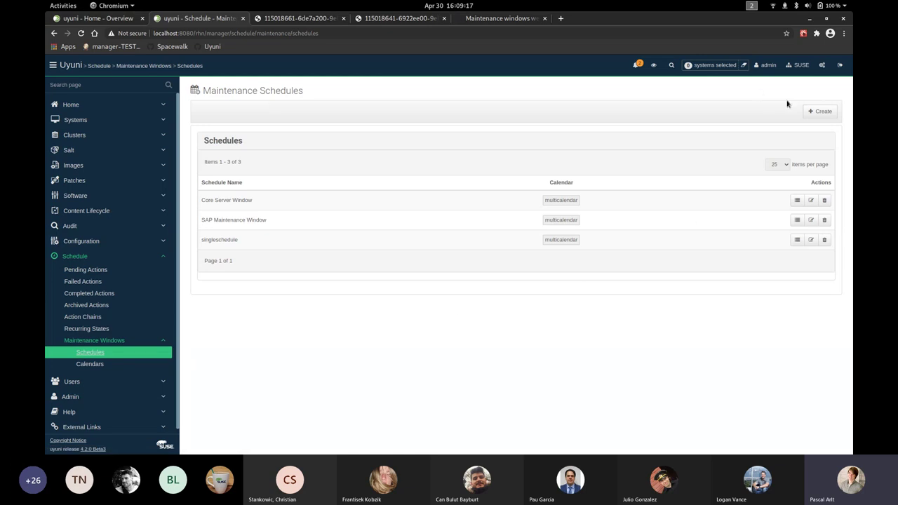
left_click(822, 110)
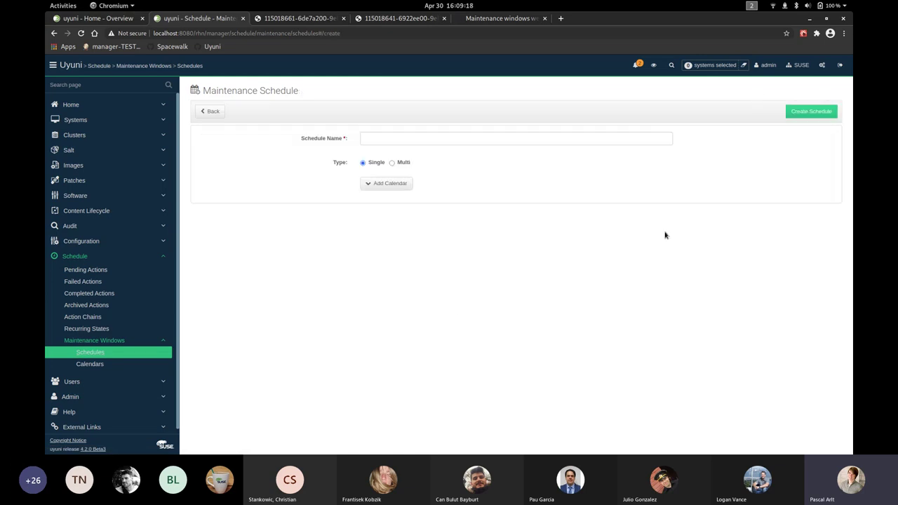
left_click(391, 163)
left_click(399, 138)
left_click(442, 143)
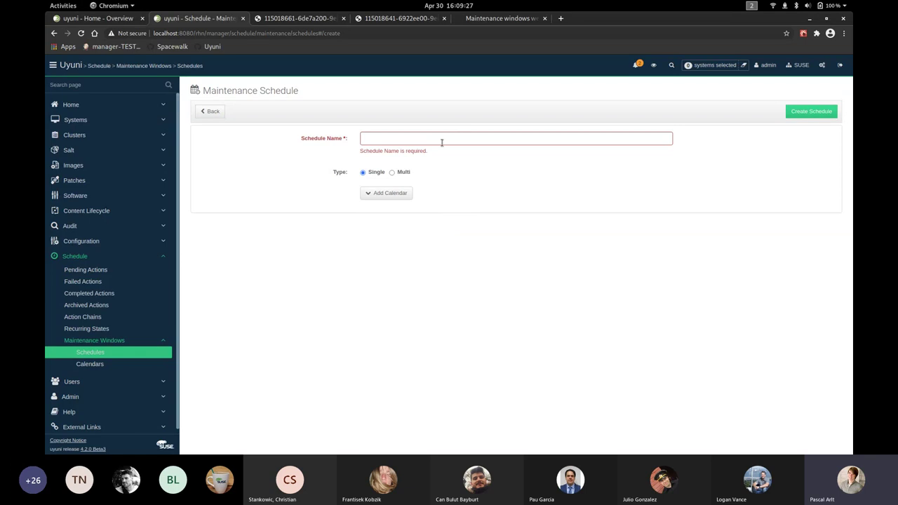
left_click(371, 196)
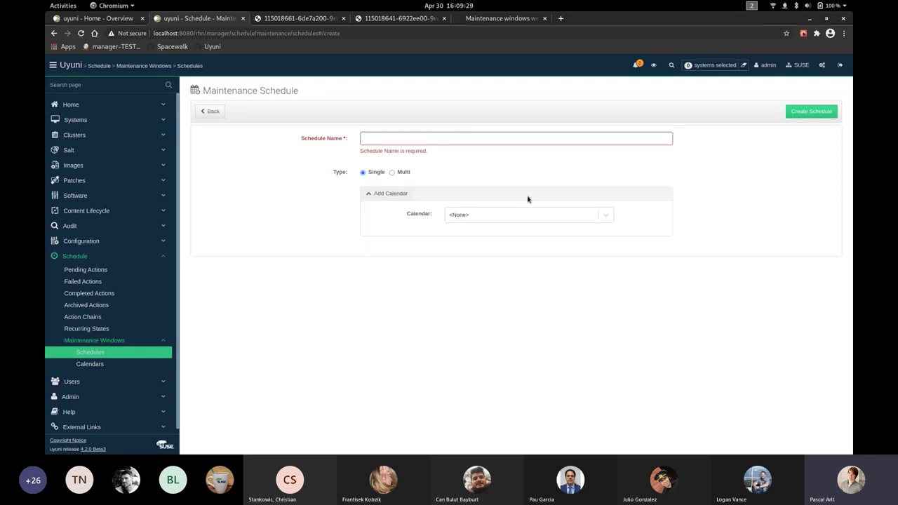
left_click(533, 215)
left_click(546, 213)
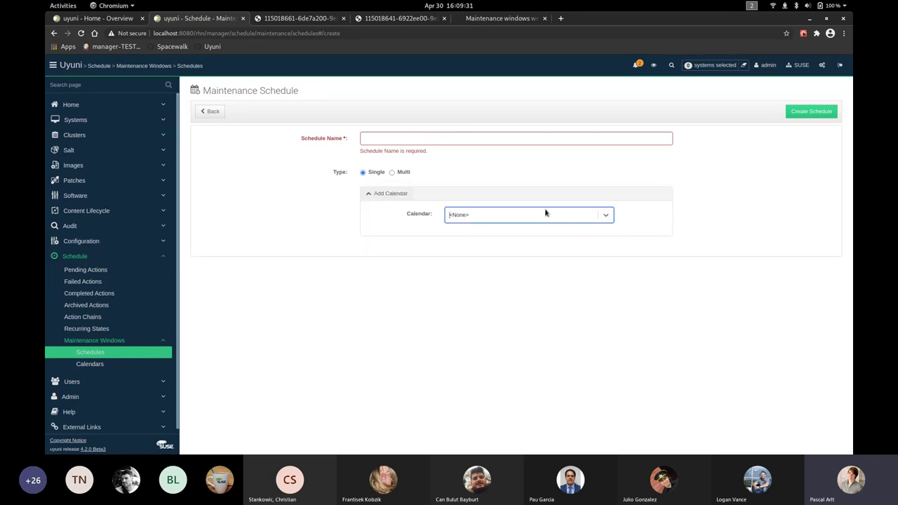
left_click(210, 111)
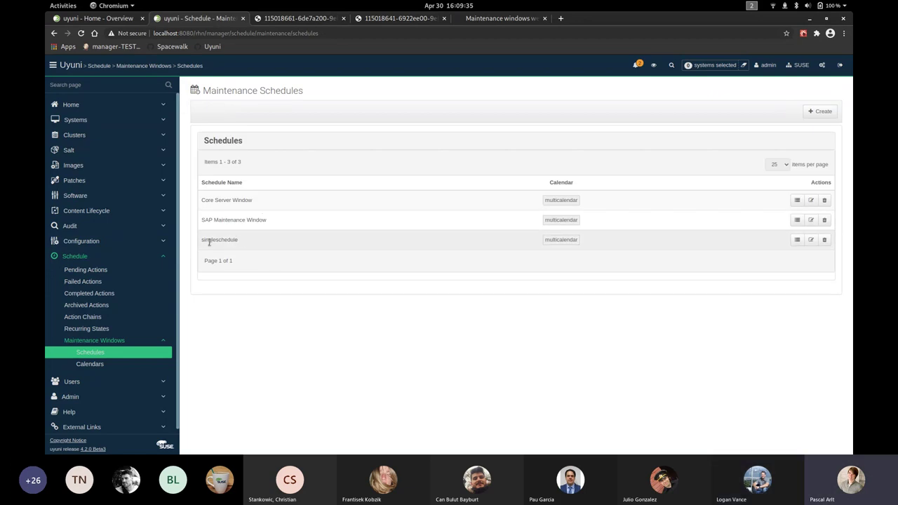
Examine the schedule details and April 2021 month calendar of singleschedule, and go back to the schedules list
left_click(798, 239)
scroll(457, 186, "down", 3)
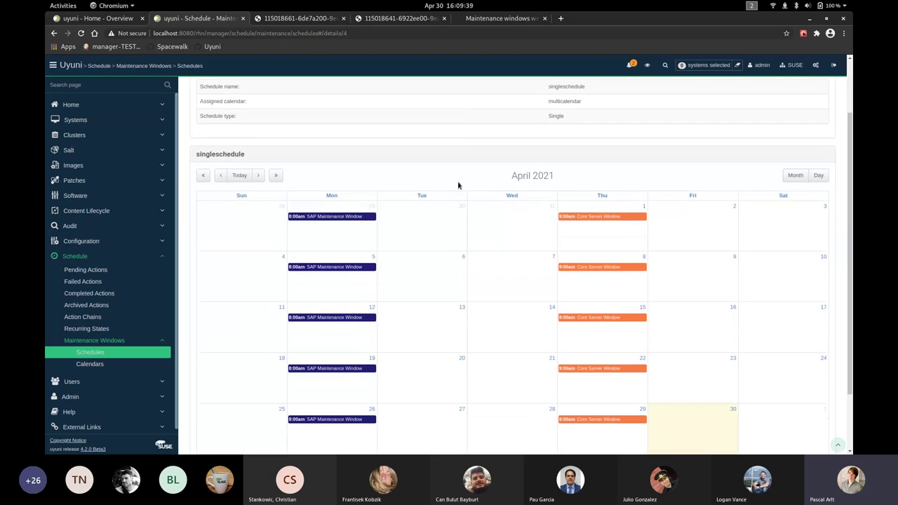
scroll(463, 197, "down", 1)
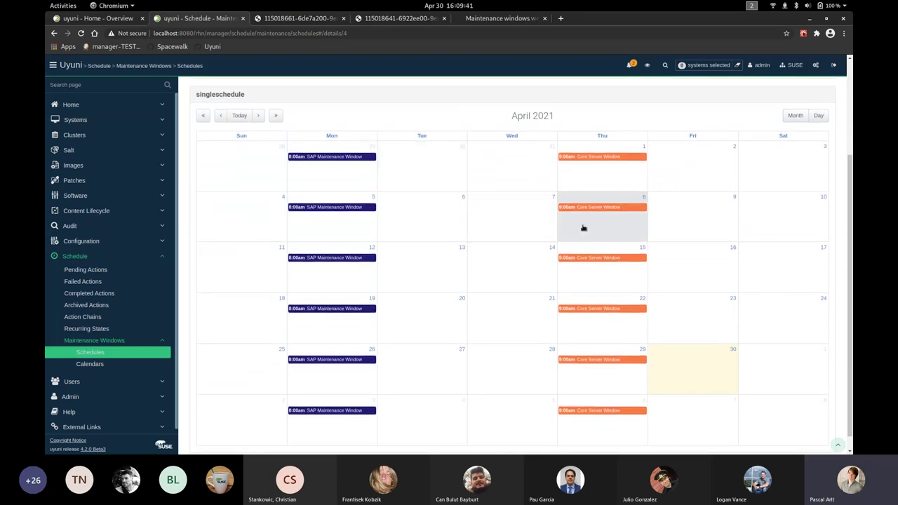
scroll(505, 272, "up", 2)
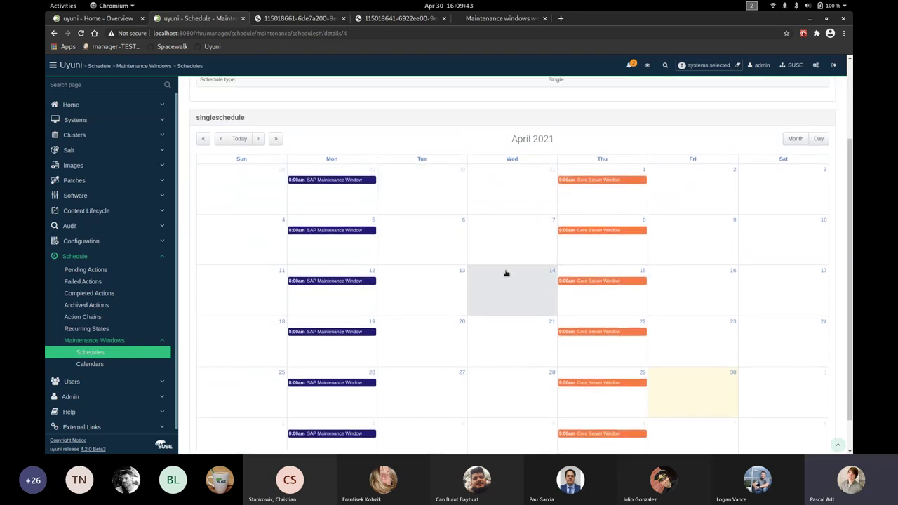
scroll(475, 262, "up", 4)
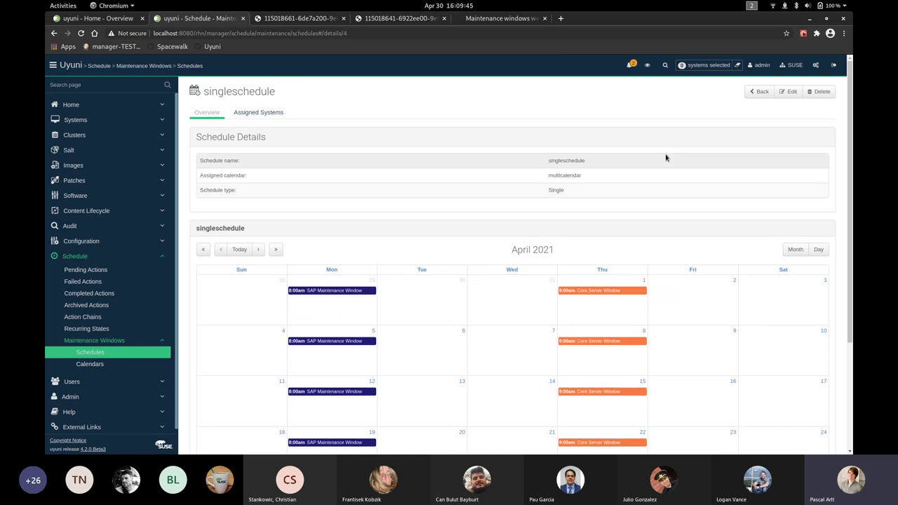
left_click(760, 91)
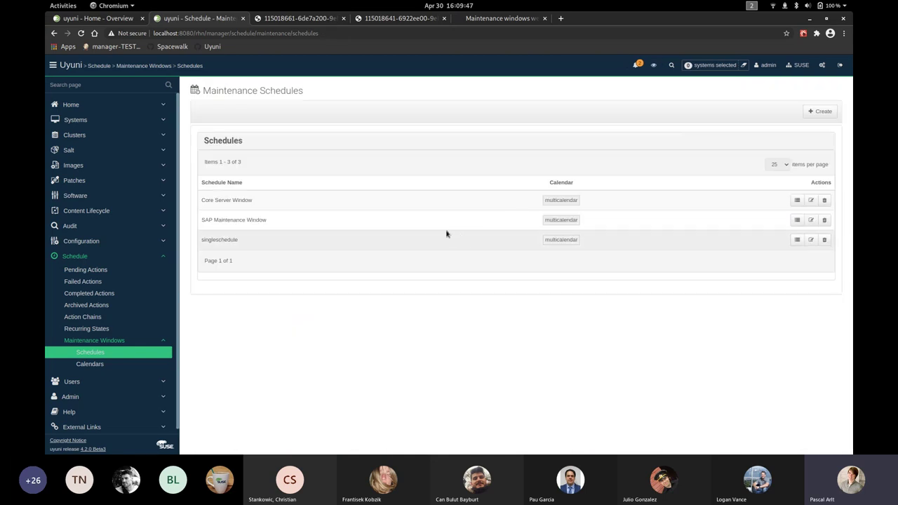
left_click(814, 112)
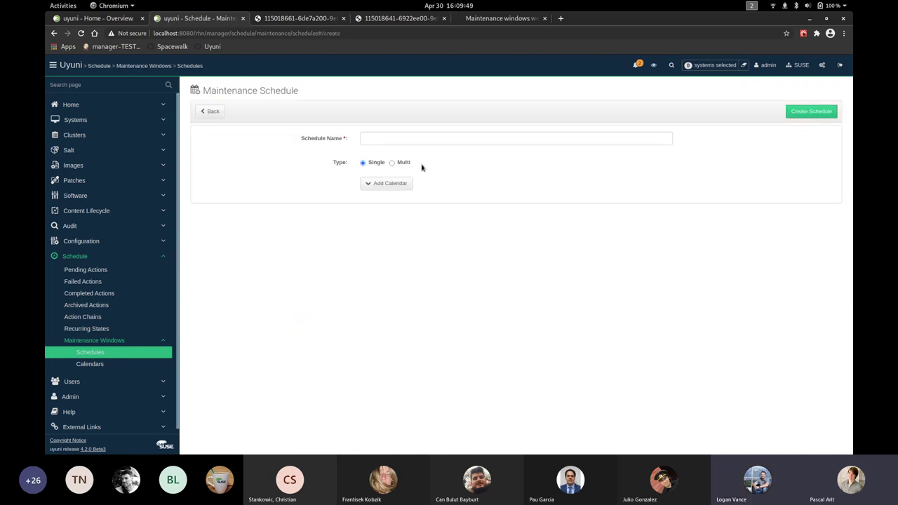
left_click(397, 166)
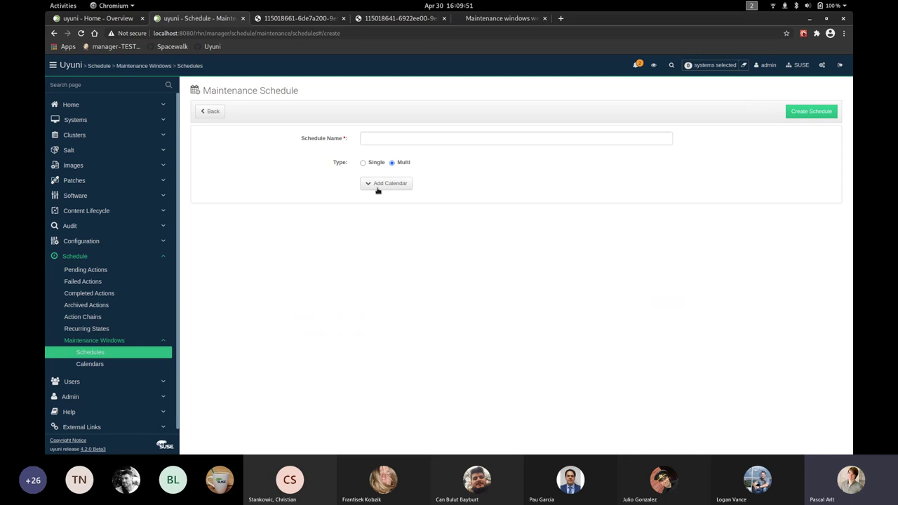
left_click(211, 111)
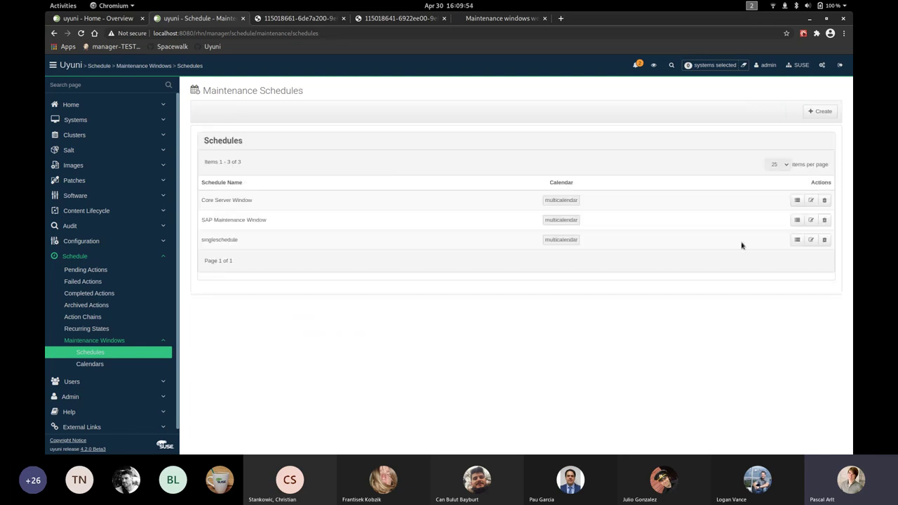
Review the details of singleschedule once more, and examine the details and month calendar of the SAP Maintenance Window schedule
left_click(798, 240)
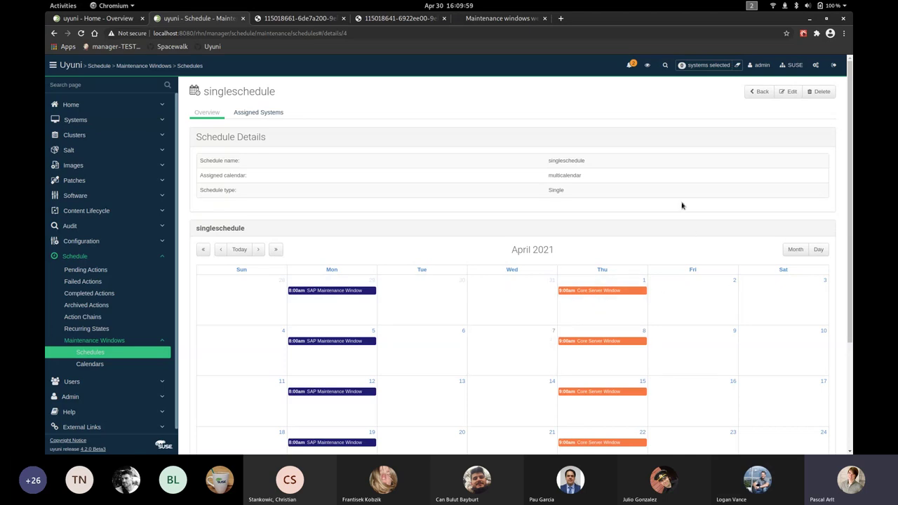
left_click(756, 92)
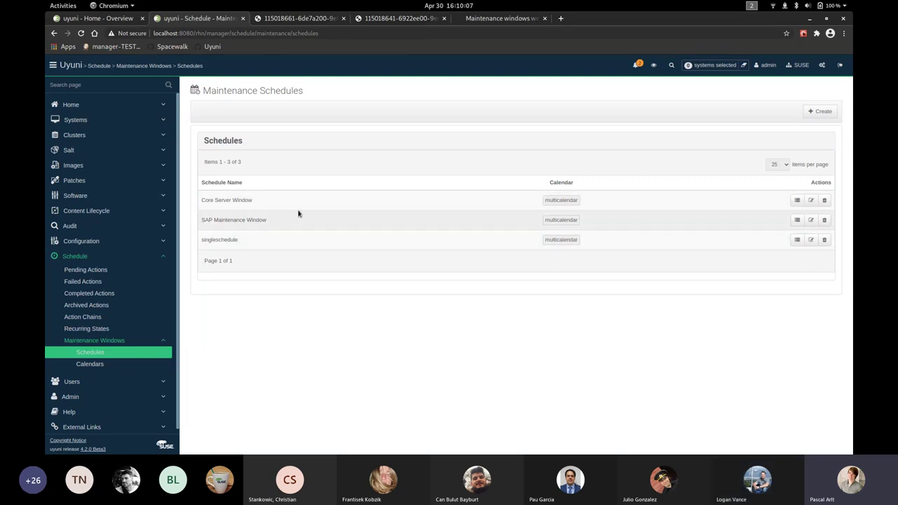
left_click(797, 221)
scroll(537, 200, "down", 1)
scroll(538, 200, "down", 2)
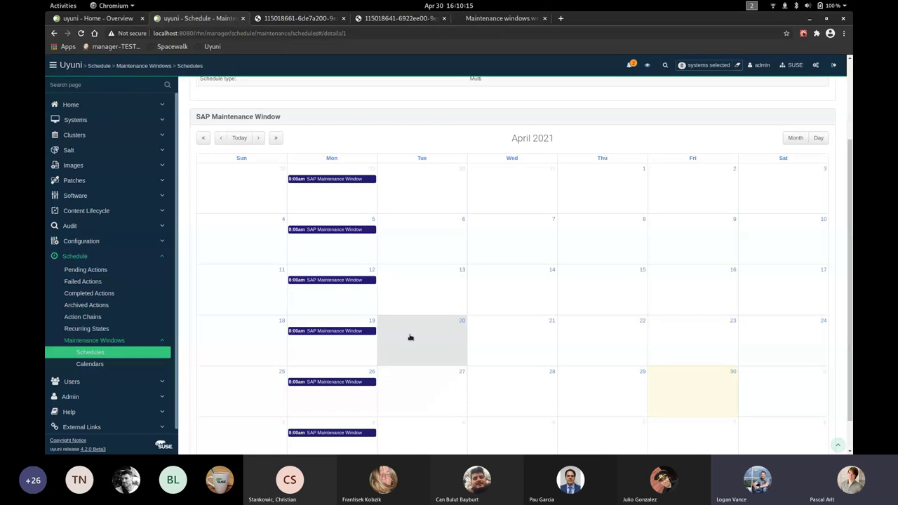
scroll(560, 231, "up", 3)
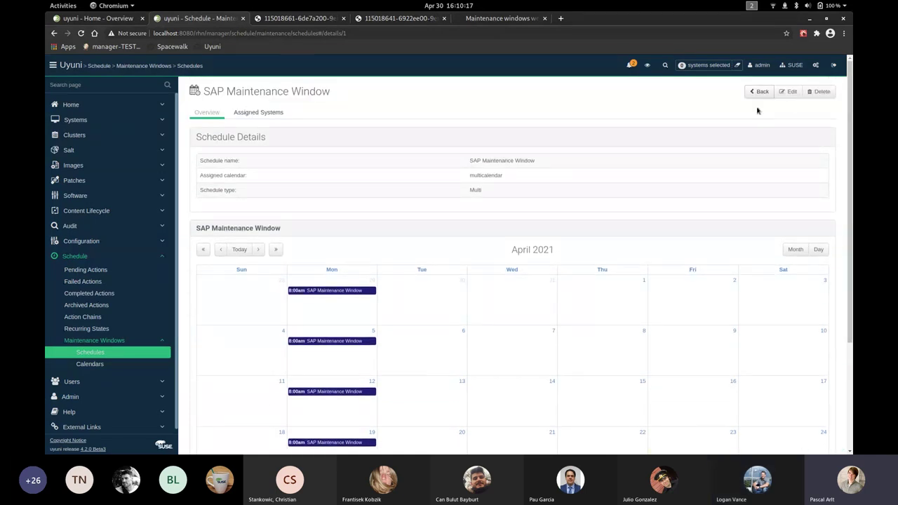
Examine the details and month calendar of the Core Server Window schedule, and open the maintenance calendars list
left_click(759, 91)
left_click(796, 200)
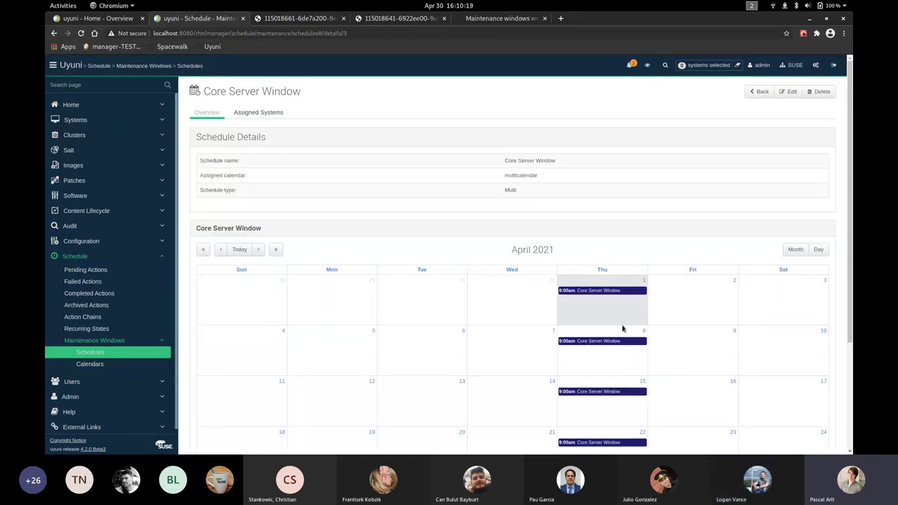
scroll(621, 330, "down", 3)
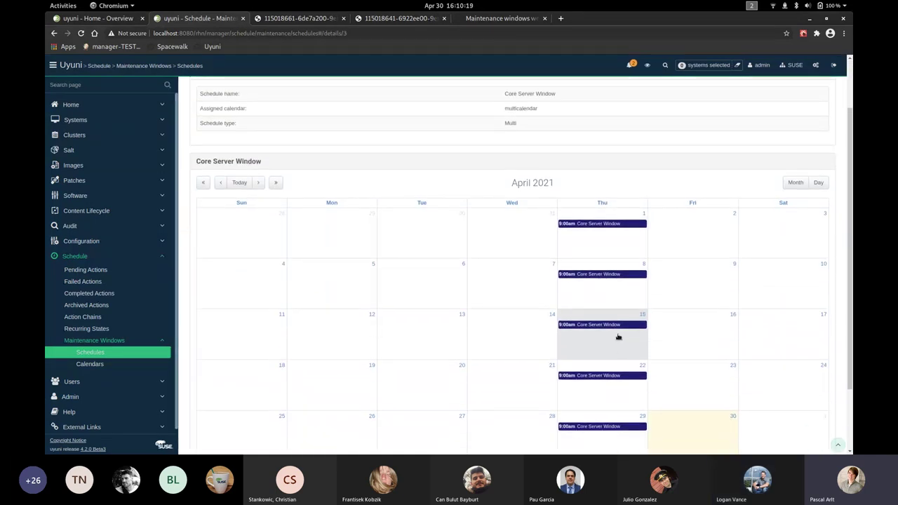
left_click(115, 365)
key("alt+Tab")
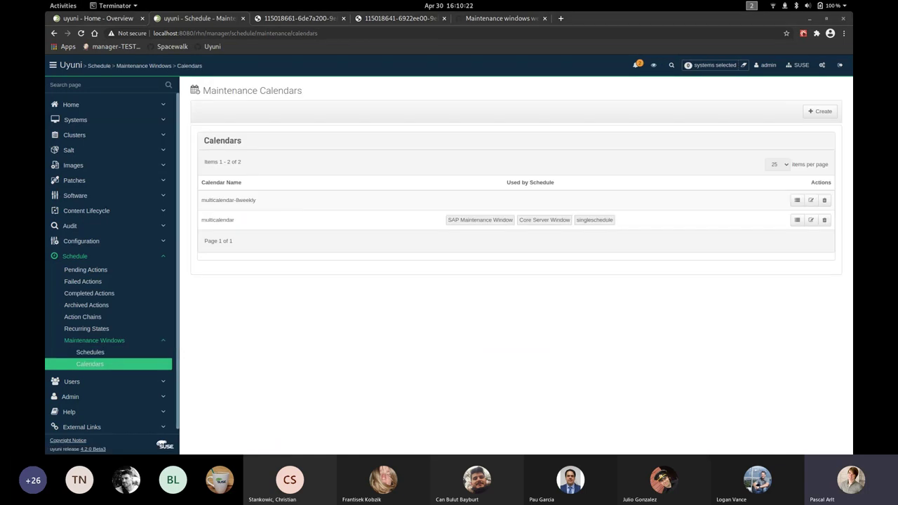
Set the interface language to Simplified Chinese in the user preferences and save them
left_click(131, 15)
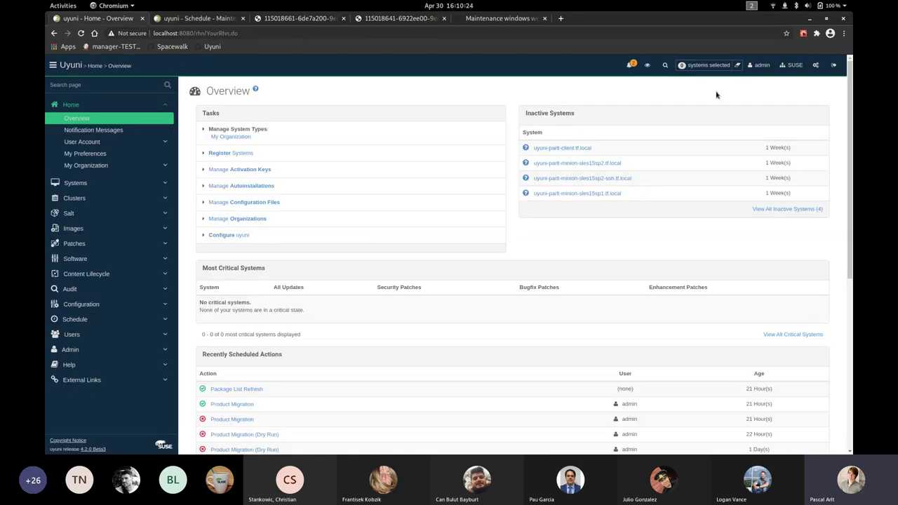
left_click(816, 65)
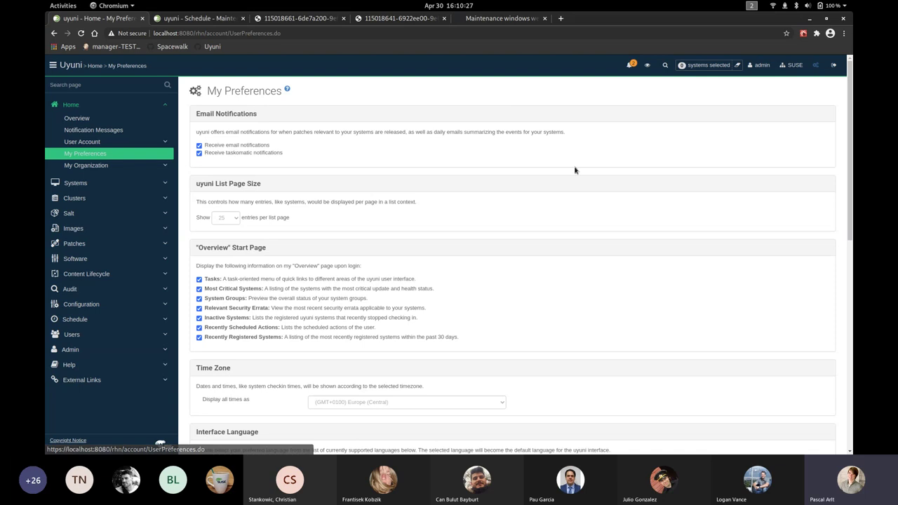
scroll(644, 168, "down", 3)
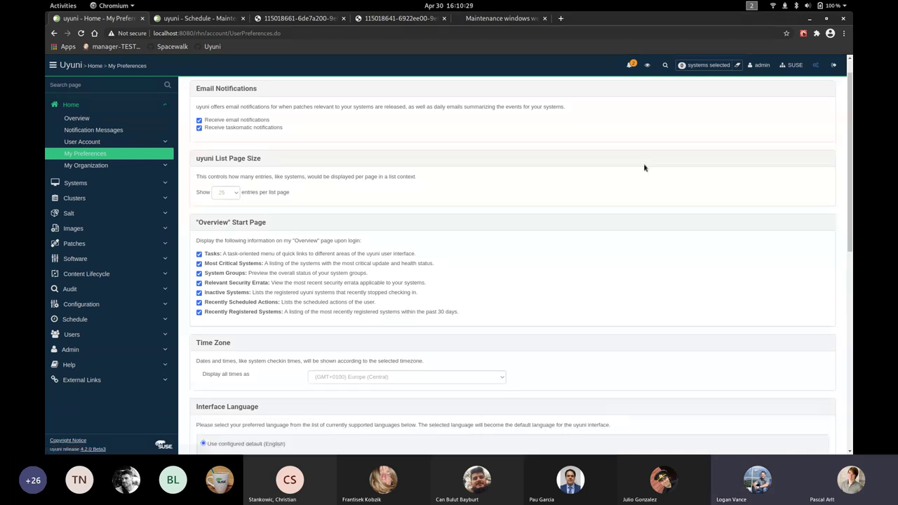
scroll(617, 183, "down", 3)
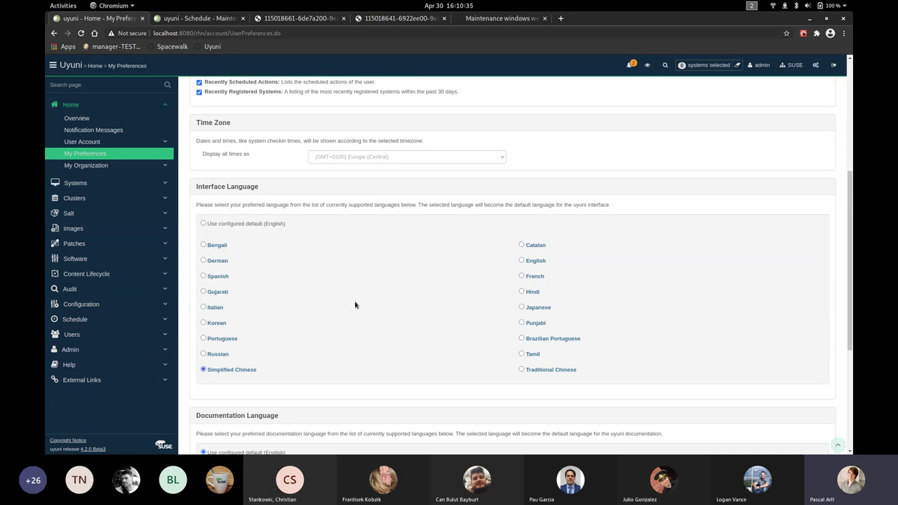
scroll(354, 296, "down", 1)
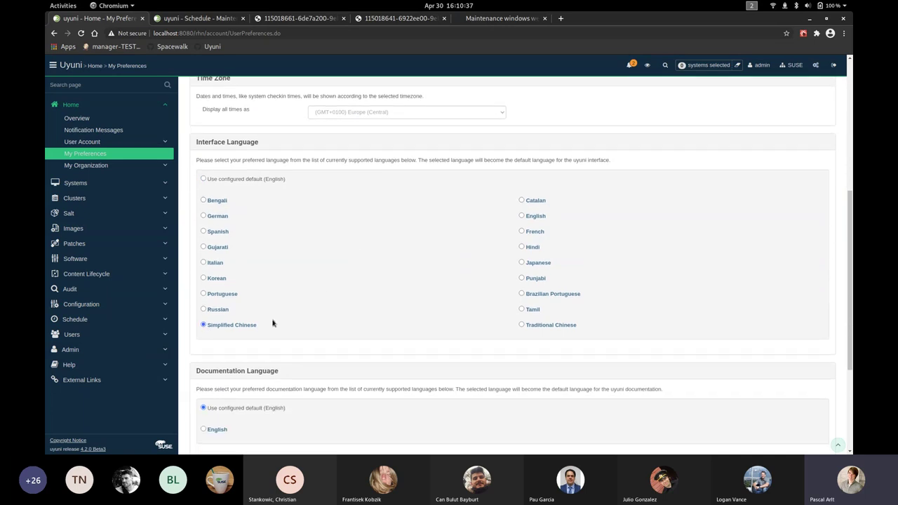
left_click_drag(252, 331, 212, 331)
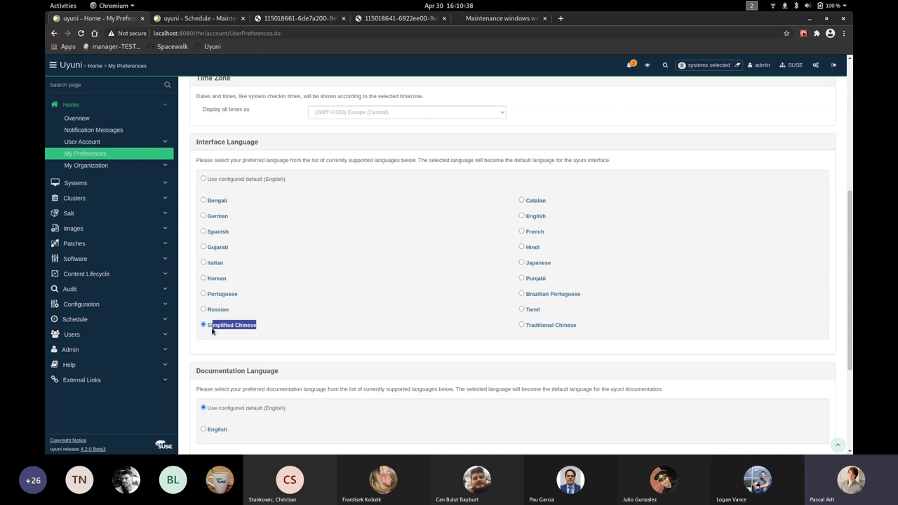
left_click(275, 325)
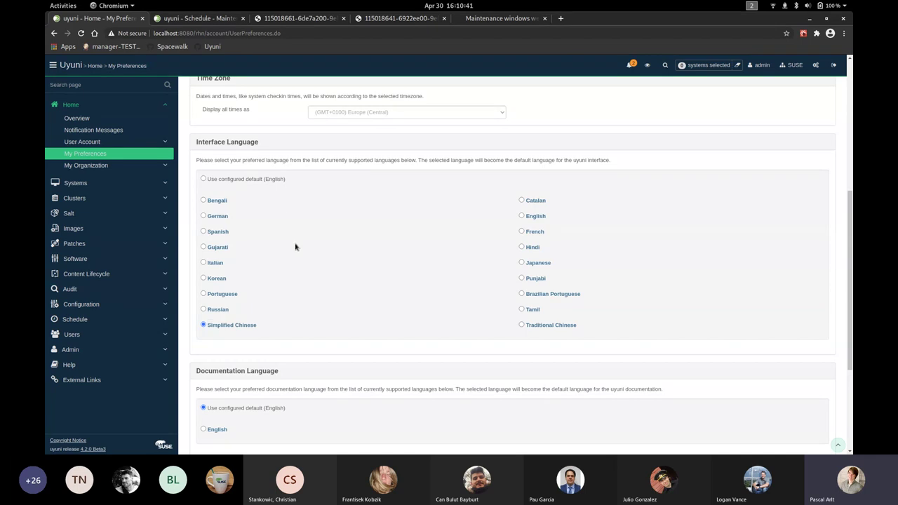
scroll(302, 252, "down", 4)
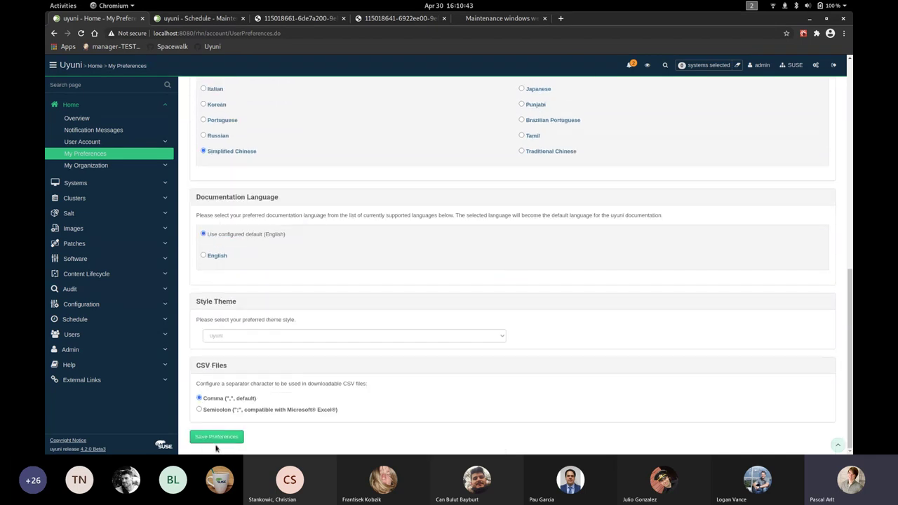
left_click(217, 438)
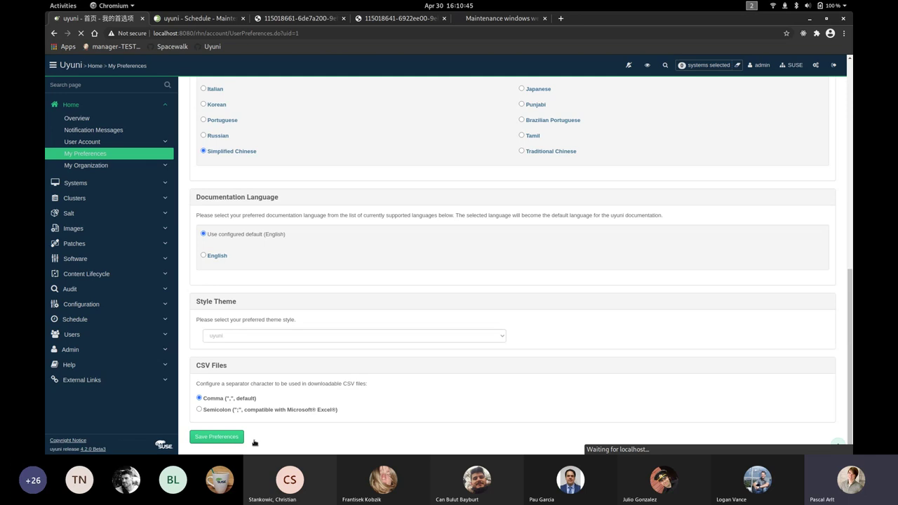
Reload the maintenance calendars list in the new language and examine the details and month calendar of multicalendar
key("ctrl+Tab")
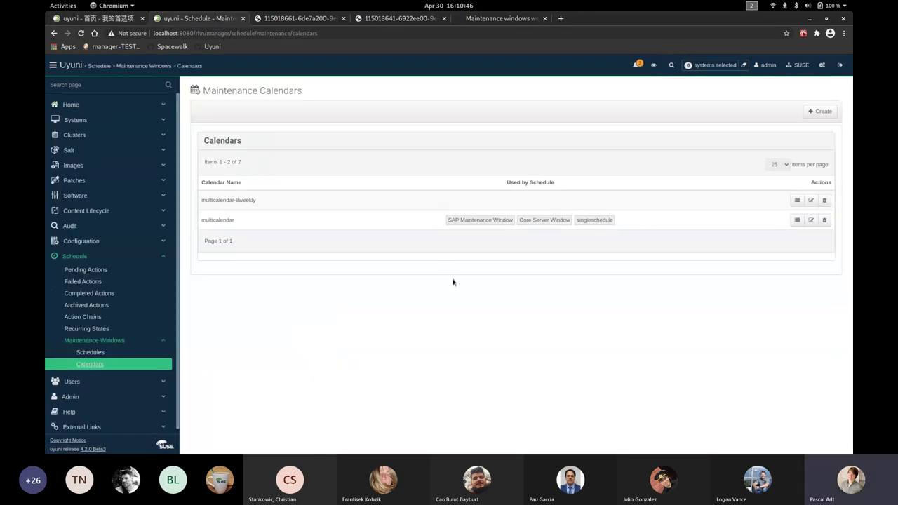
key("F5")
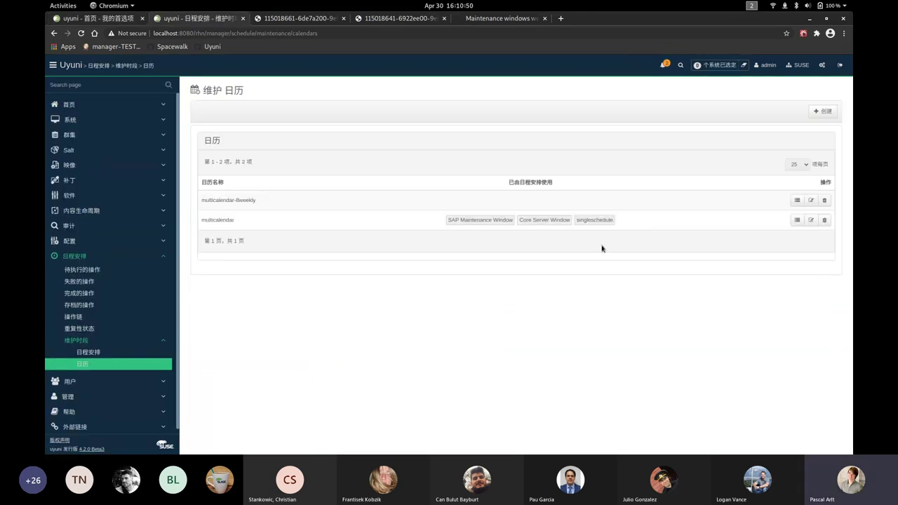
left_click(797, 220)
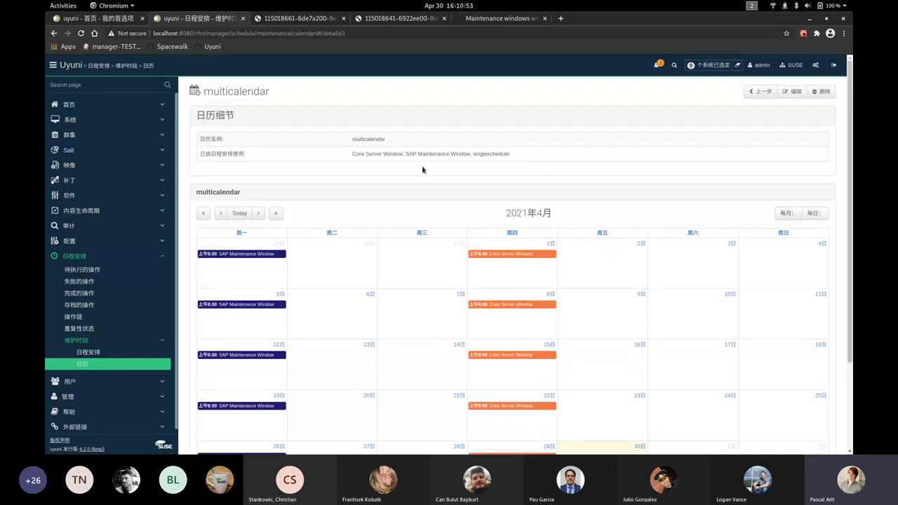
scroll(495, 165, "down", 2)
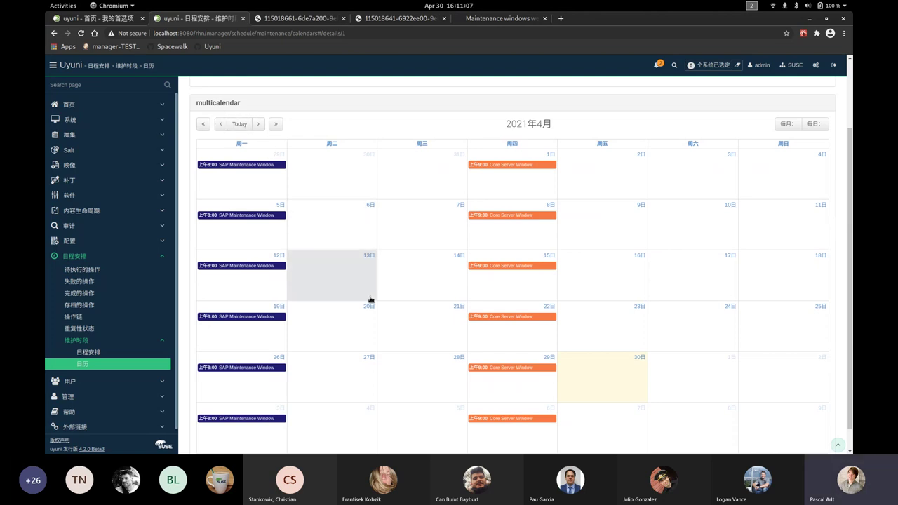
scroll(487, 259, "up", 3)
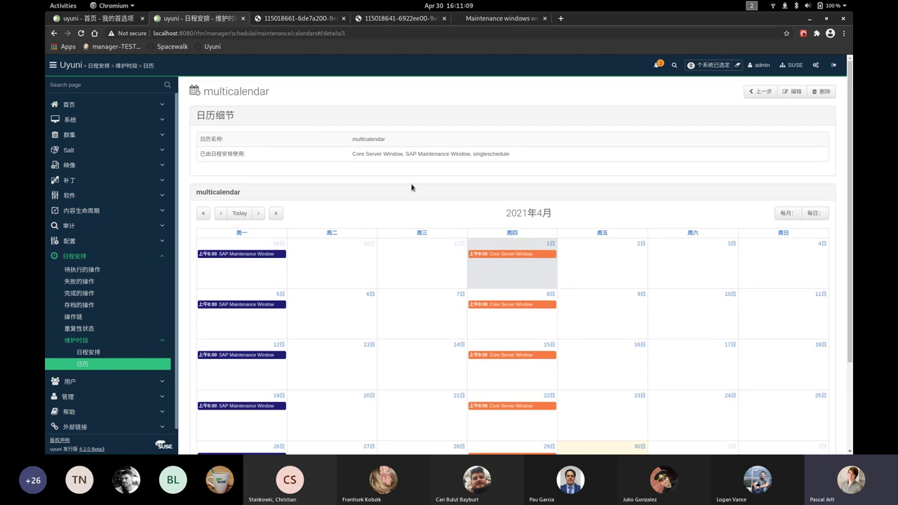
Set the interface language back to the configured default (English) in the user preferences and save them
left_click(106, 18)
scroll(204, 236, "down", 4)
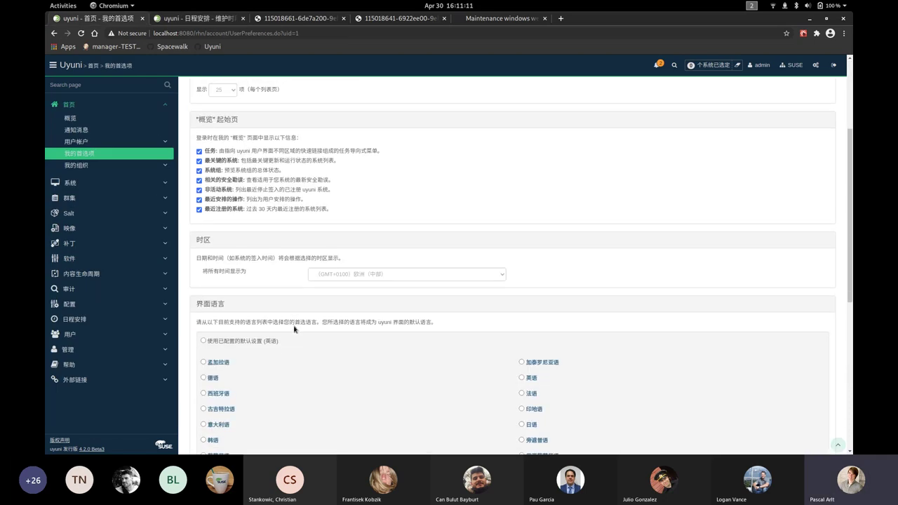
scroll(233, 300, "down", 4)
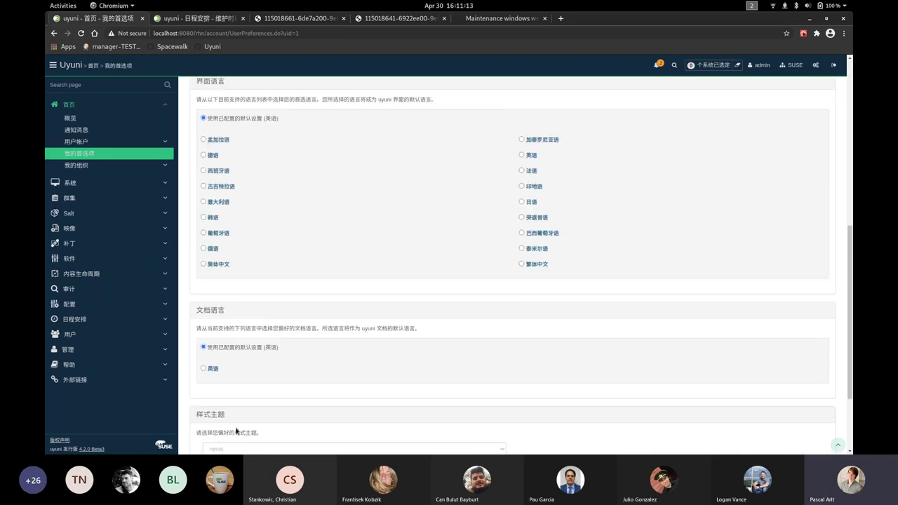
left_click(208, 436)
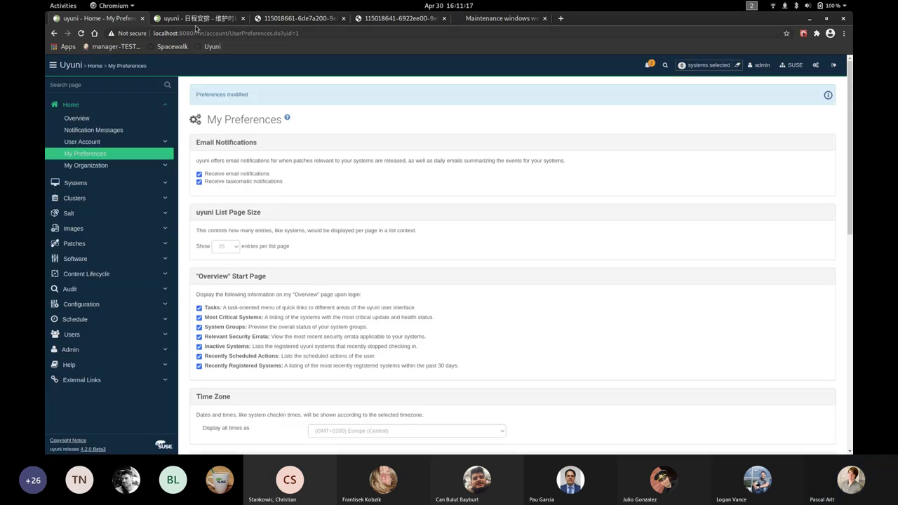
Reload the multicalendar details page in English and examine its April 2021 month calendar
left_click(197, 18)
left_click(571, 363)
key("F5")
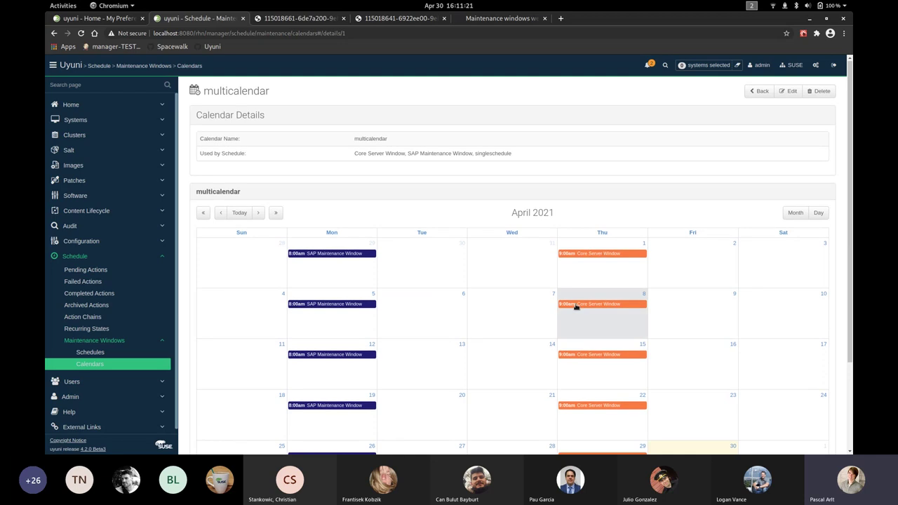
scroll(405, 309, "down", 2)
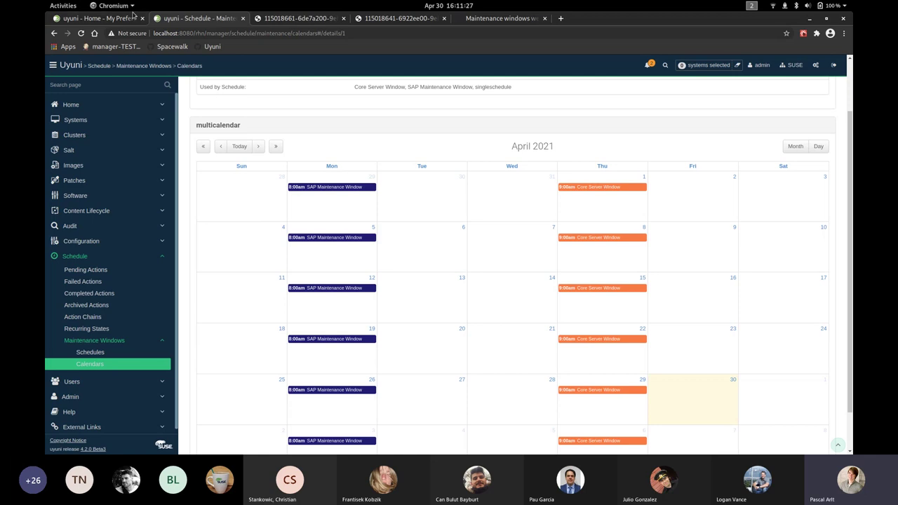
Set the display time zone to (GMT+0800) Australia (Western) in the user preferences and save them
left_click(96, 21)
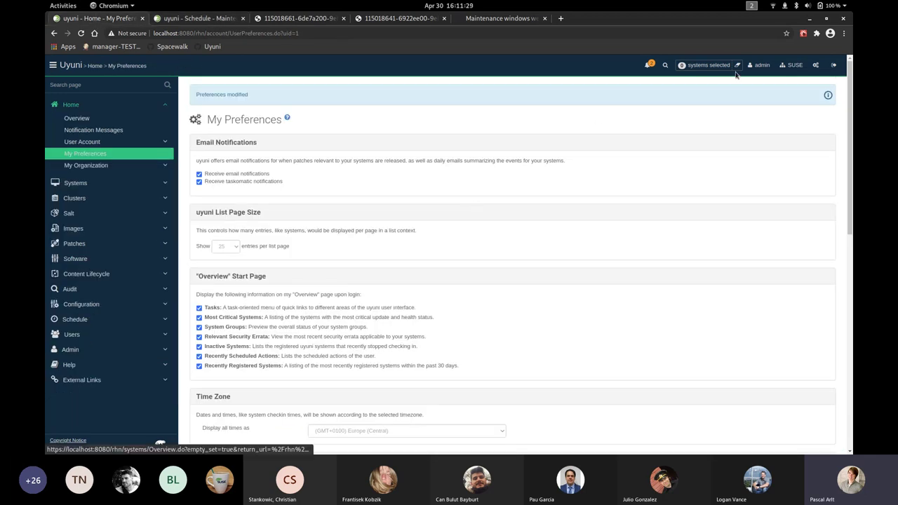
scroll(621, 169, "down", 4)
scroll(568, 181, "up", 1)
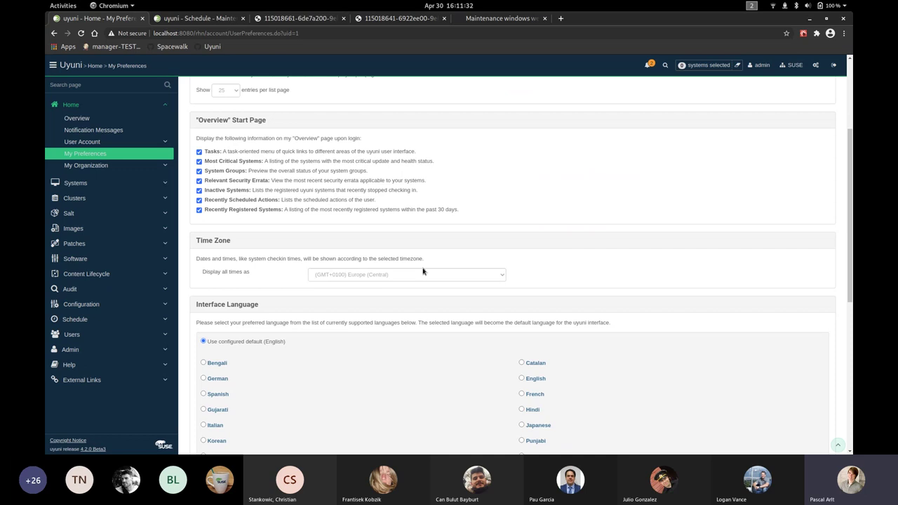
left_click(479, 276)
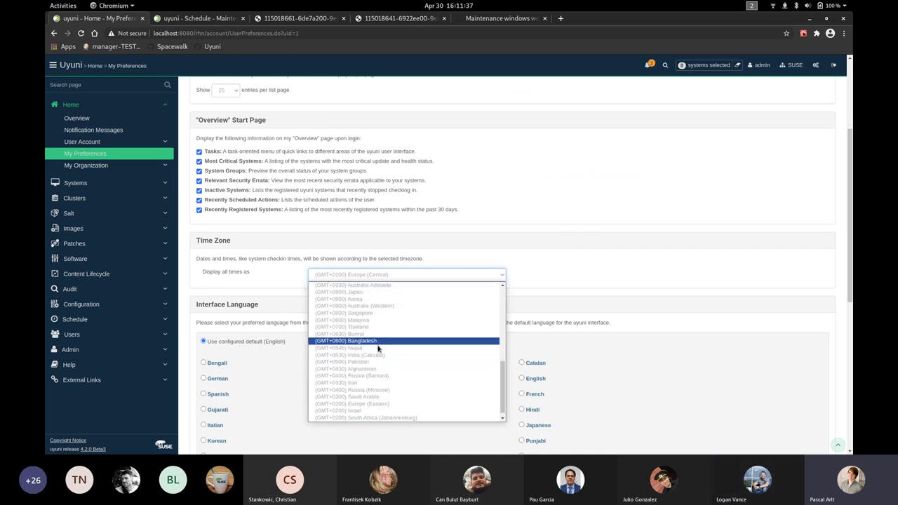
scroll(376, 353, "down", 1)
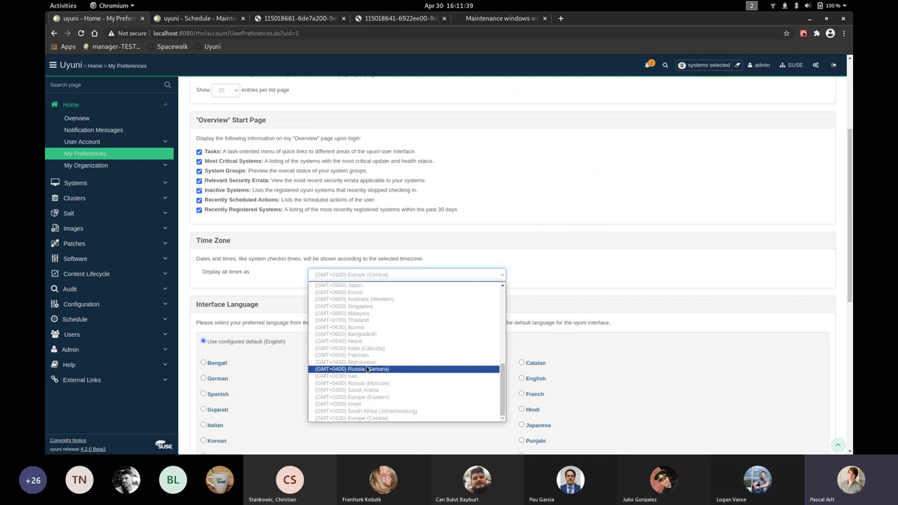
scroll(365, 366, "up", 3)
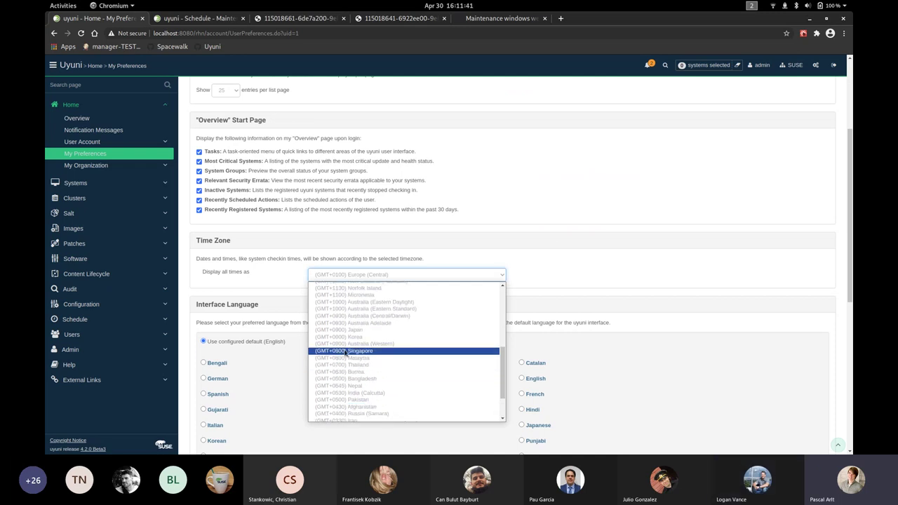
left_click(347, 343)
scroll(268, 280, "down", 2)
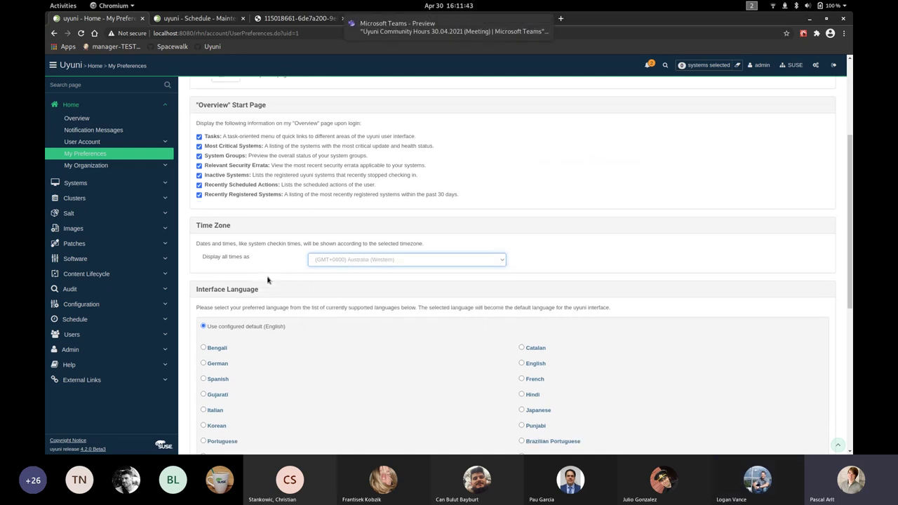
scroll(281, 316, "down", 8)
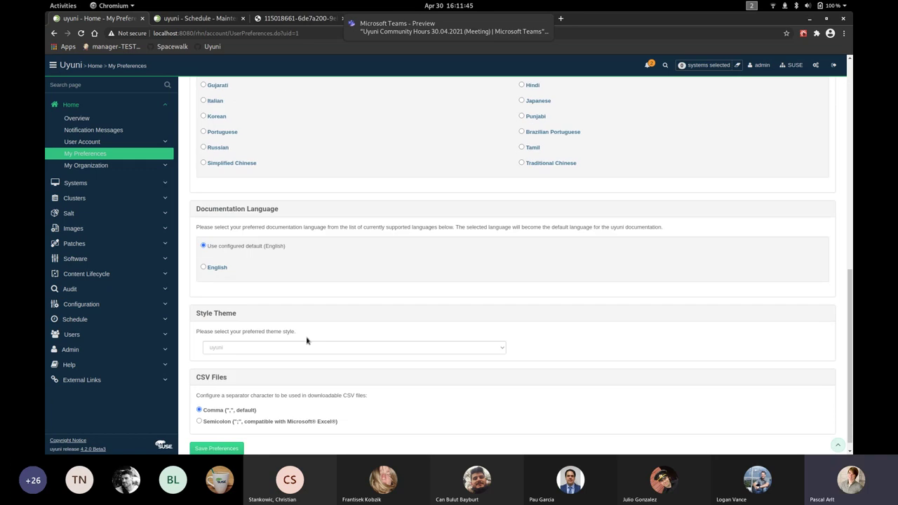
left_click(218, 437)
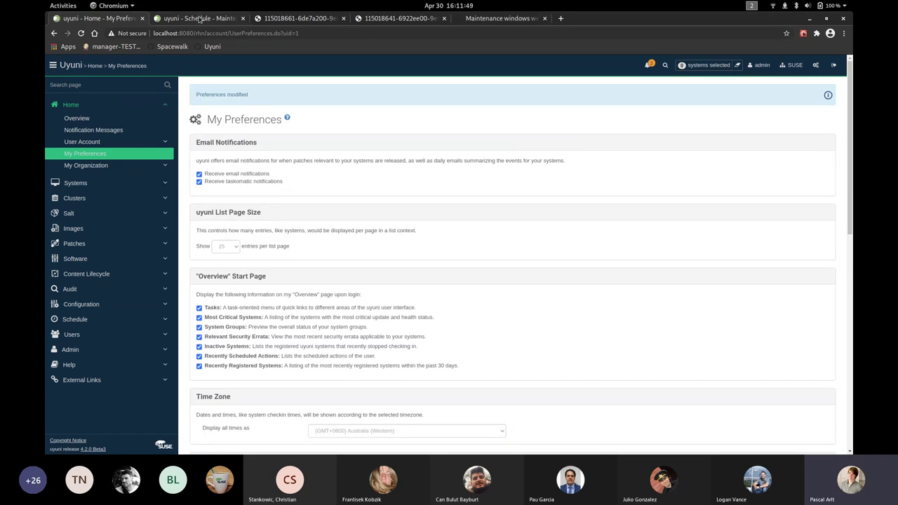
Return to the multicalendar page and examine the April 2021 event times in the new time zone
left_click(200, 19)
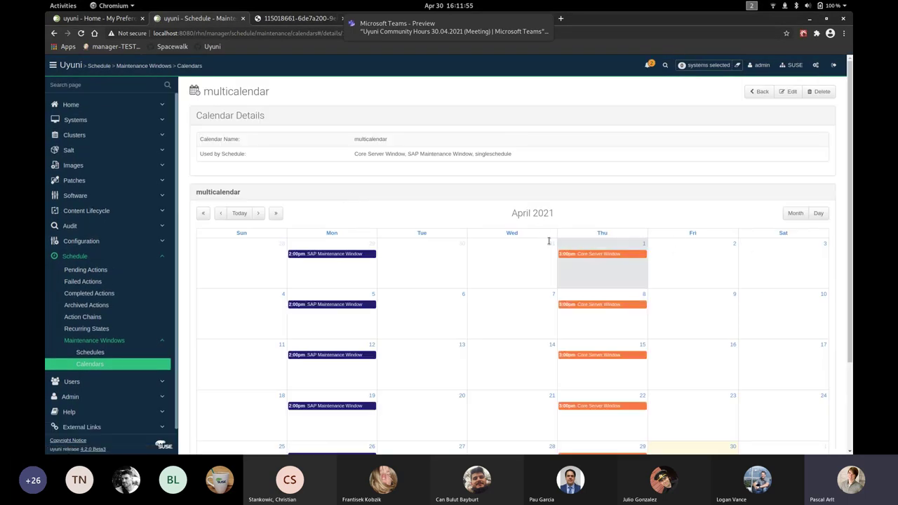
scroll(511, 201, "down", 2)
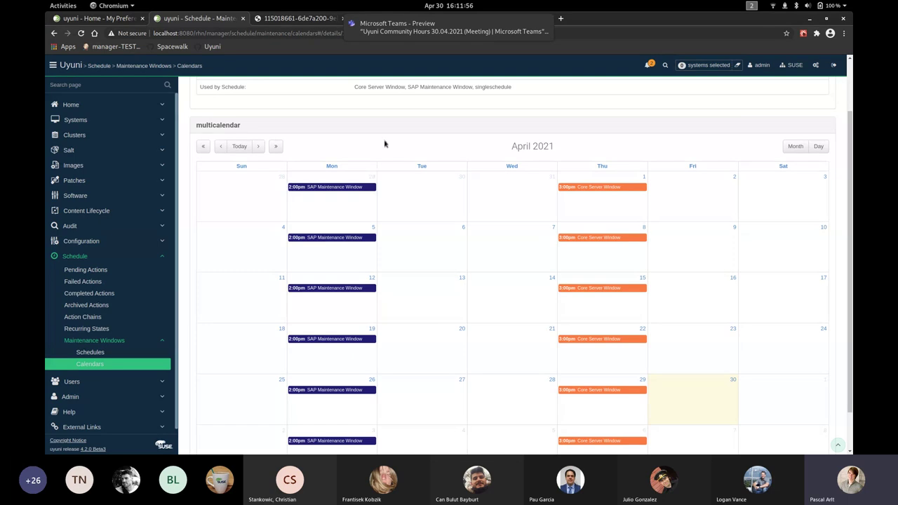
scroll(385, 144, "down", 1)
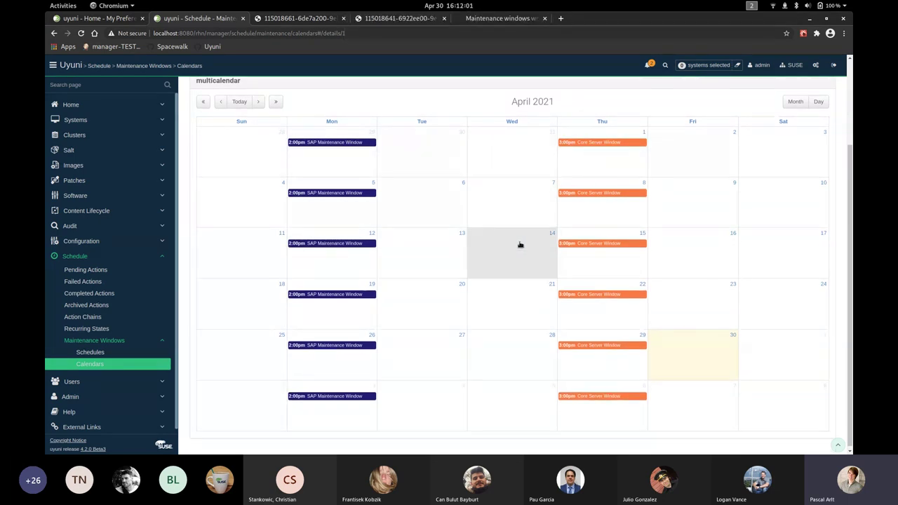
scroll(523, 245, "up", 2)
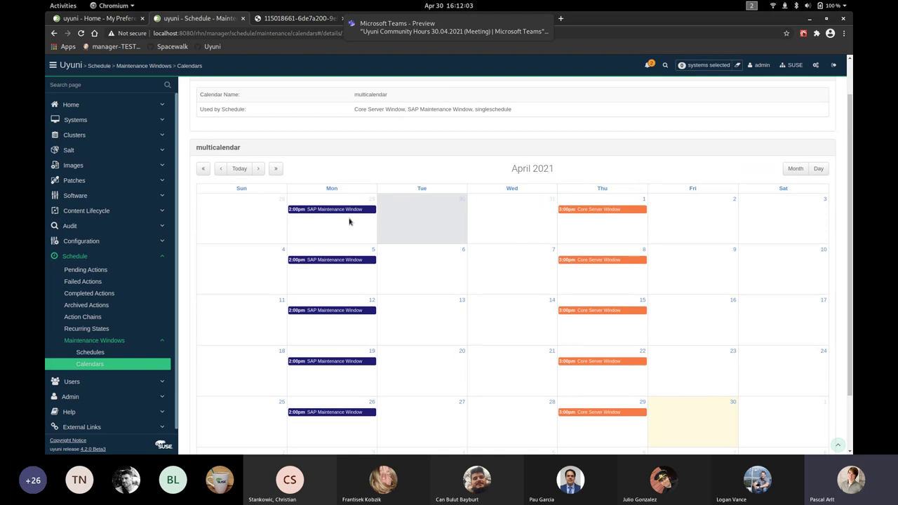
Step the multicalendar month view back from April 2021 to June 2020 and examine its maintenance windows
left_click(220, 169)
left_click(219, 169)
left_click(219, 168)
left_click(219, 168)
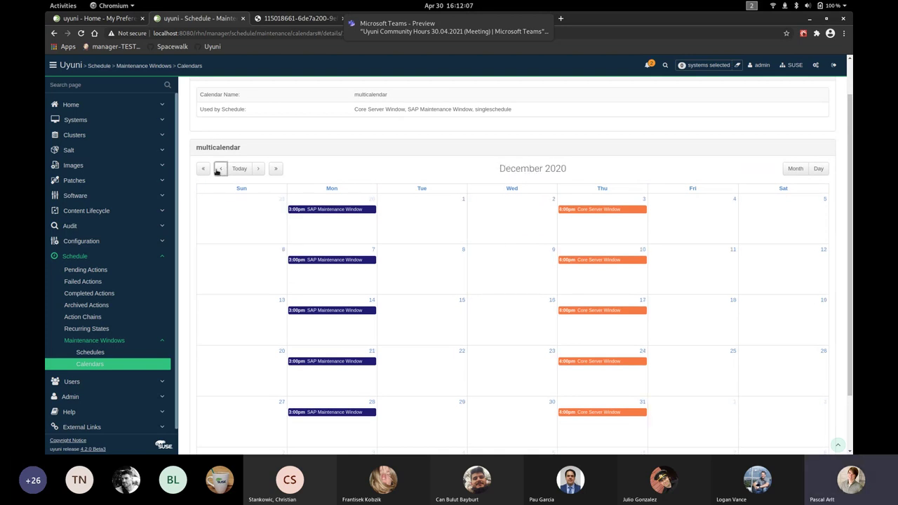
left_click(219, 168)
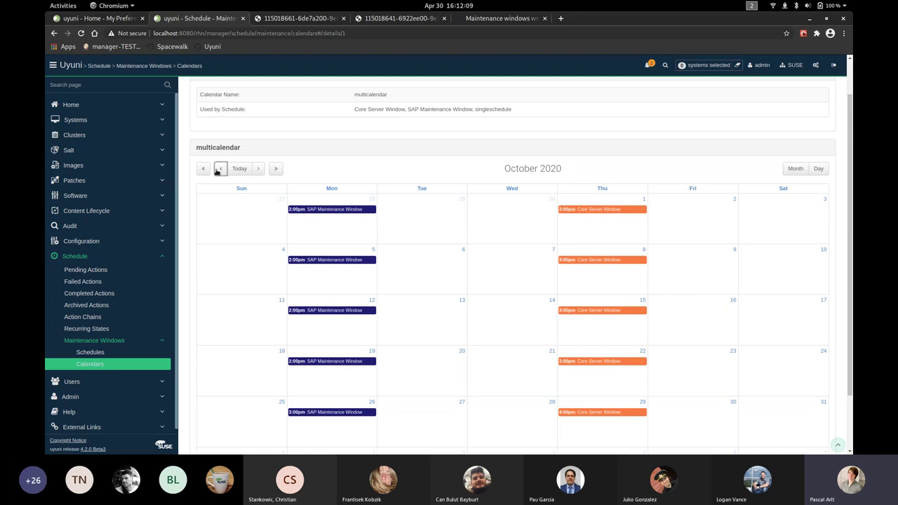
left_click(219, 169)
left_click(220, 168)
left_click(219, 169)
left_click(220, 168)
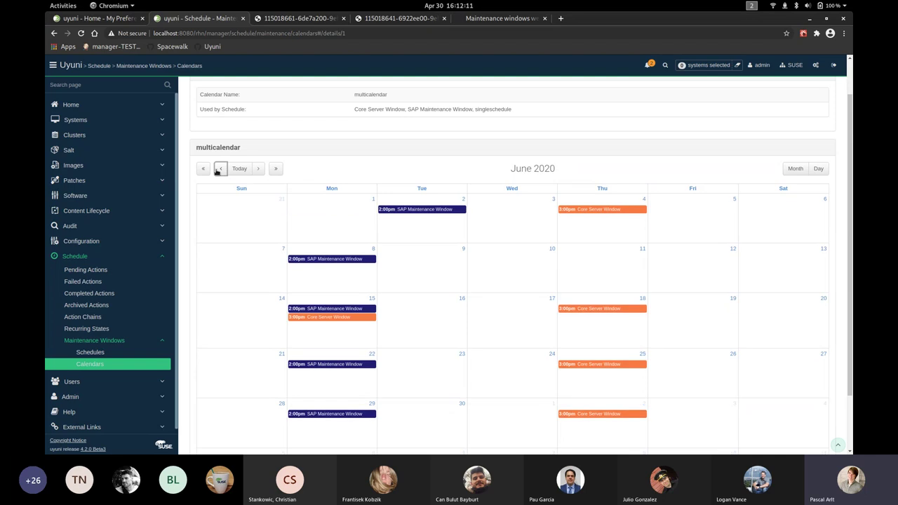
scroll(379, 287, "down", 2)
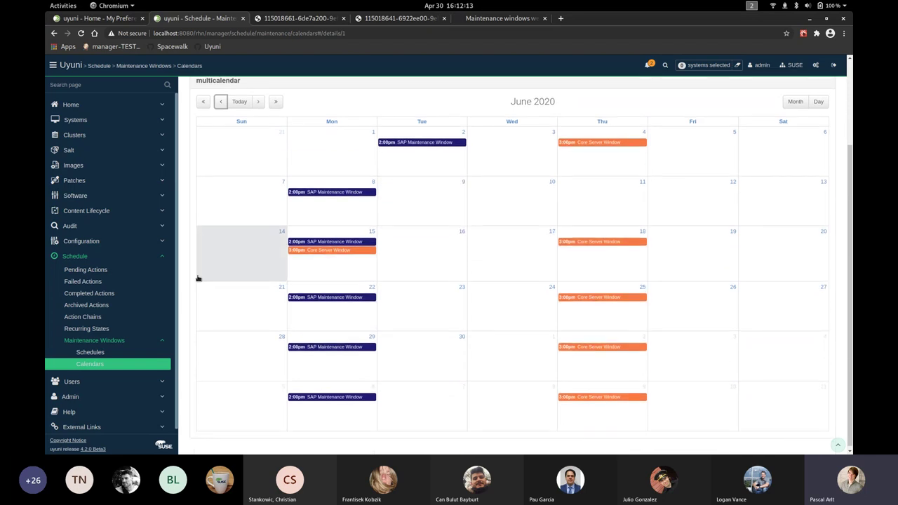
Examine the overlapping maintenance windows in the day view of June 15, 2020, and return to the month view
left_click(324, 269)
scroll(481, 213, "down", 2)
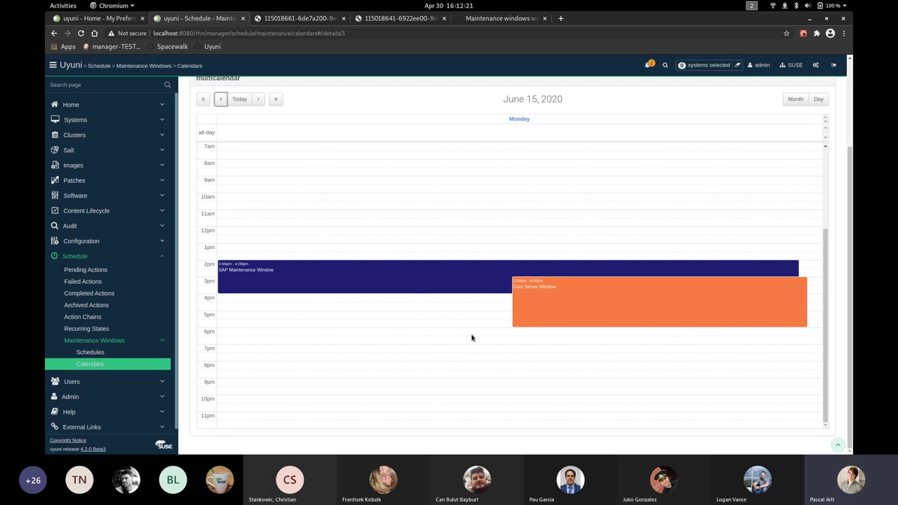
scroll(481, 260, "up", 3)
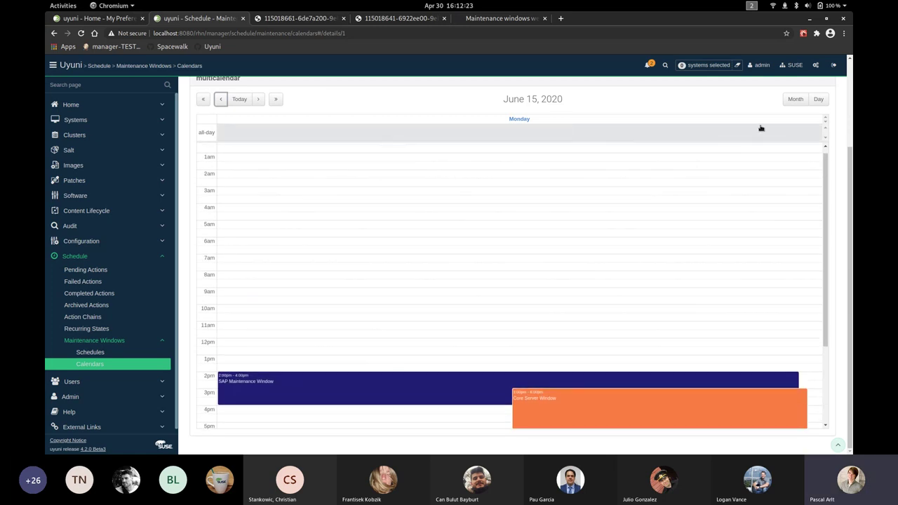
left_click(794, 99)
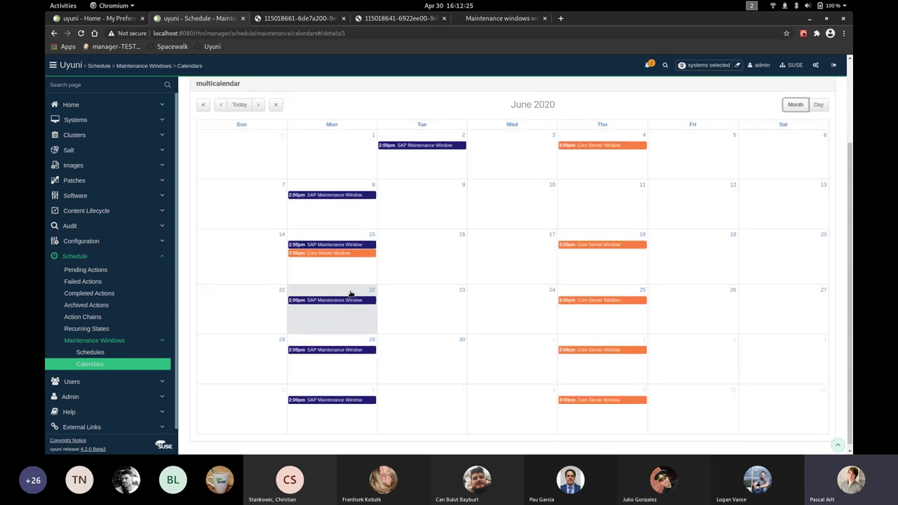
Examine which weekday starts the week in multicalendar's June 2020 month view and review the calendar details
scroll(354, 291, "up", 2)
scroll(361, 298, "down", 1)
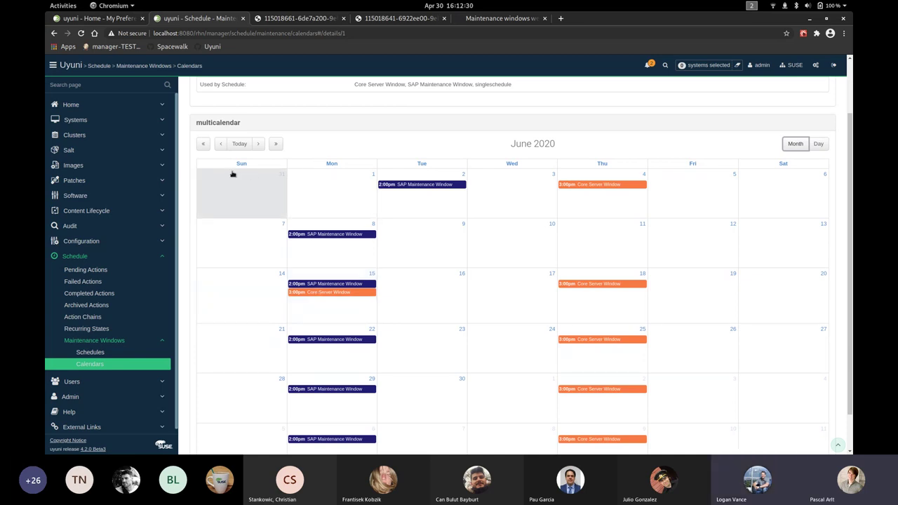
left_click_drag(250, 165, 222, 165)
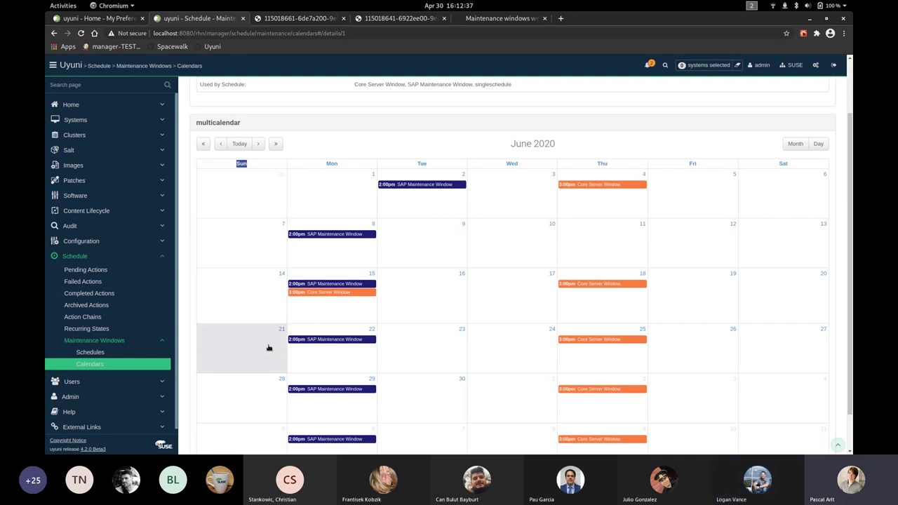
scroll(216, 242, "down", 1)
scroll(232, 245, "up", 2)
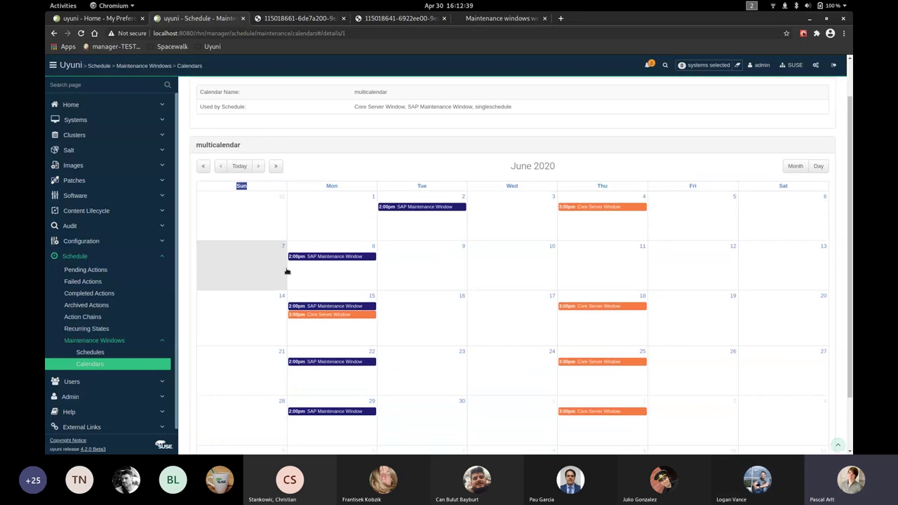
scroll(480, 185, "up", 1)
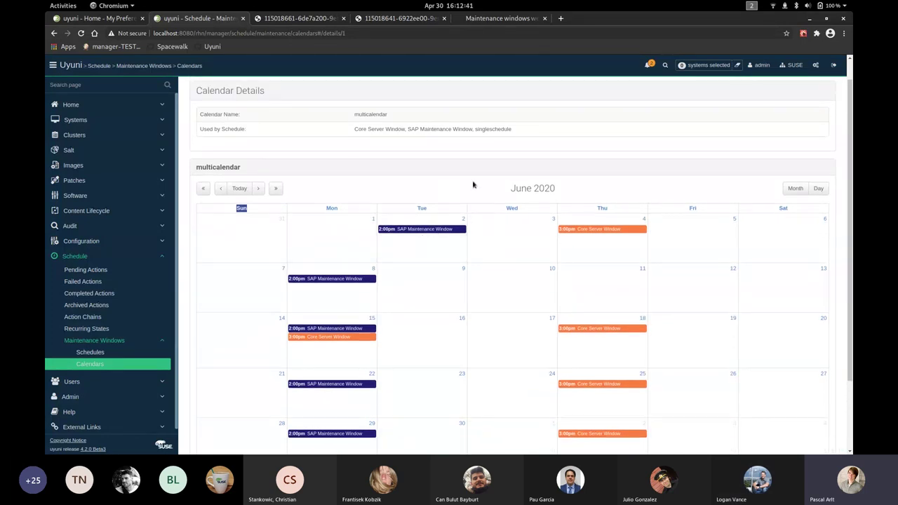
scroll(724, 118, "up", 1)
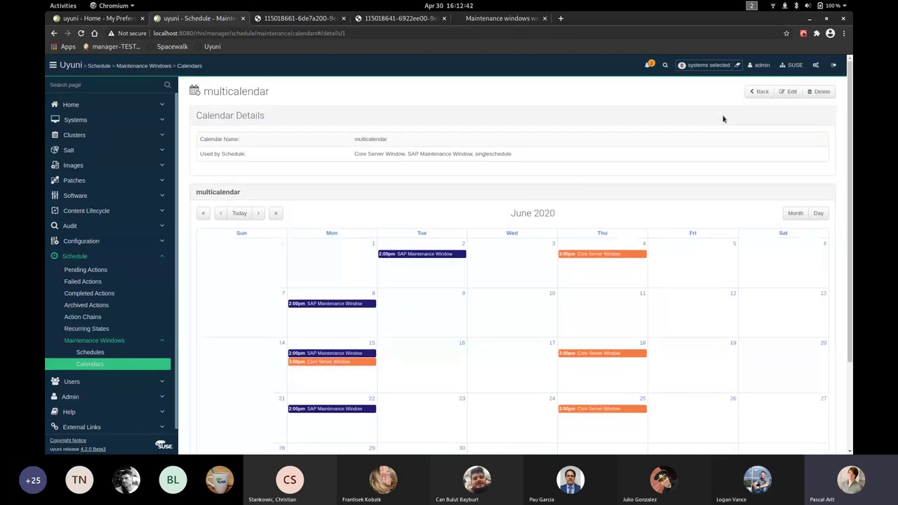
Set the interface language to Spanish in the user preferences and save them
left_click(815, 66)
scroll(478, 250, "down", 6)
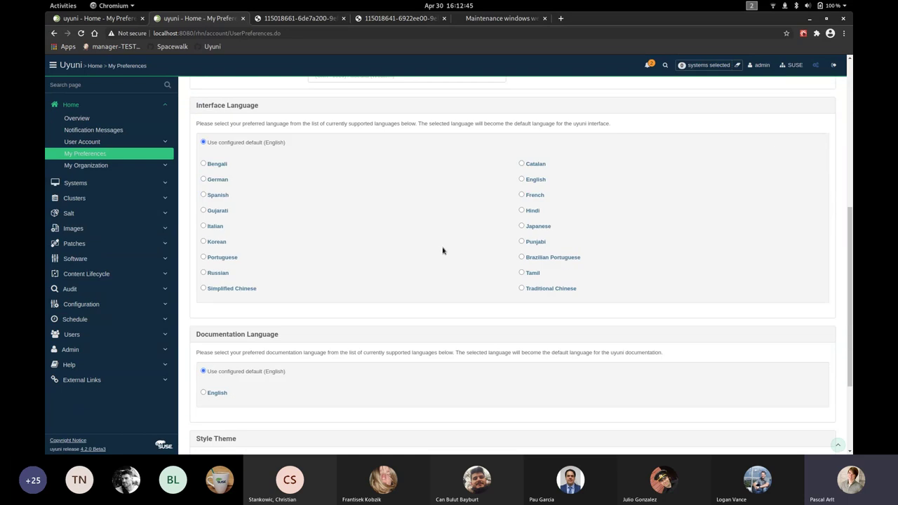
scroll(443, 251, "down", 2)
scroll(397, 271, "up", 3)
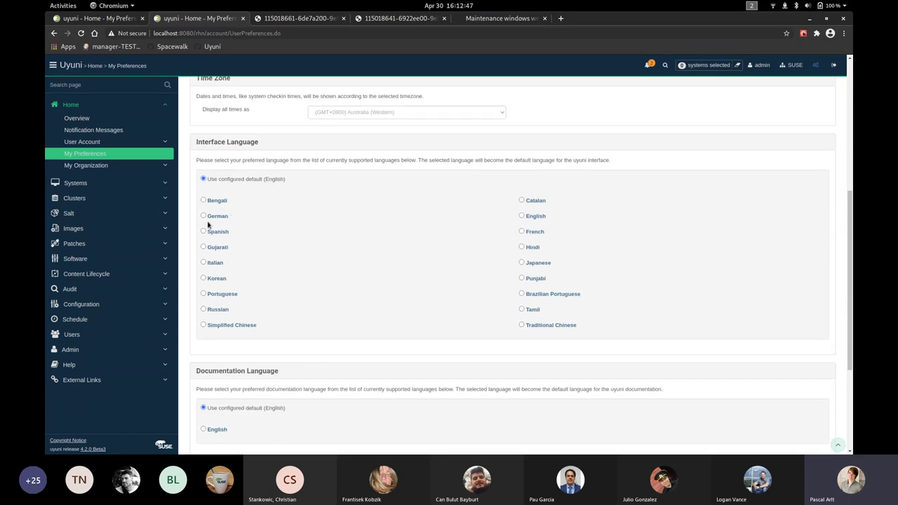
scroll(352, 212, "down", 1)
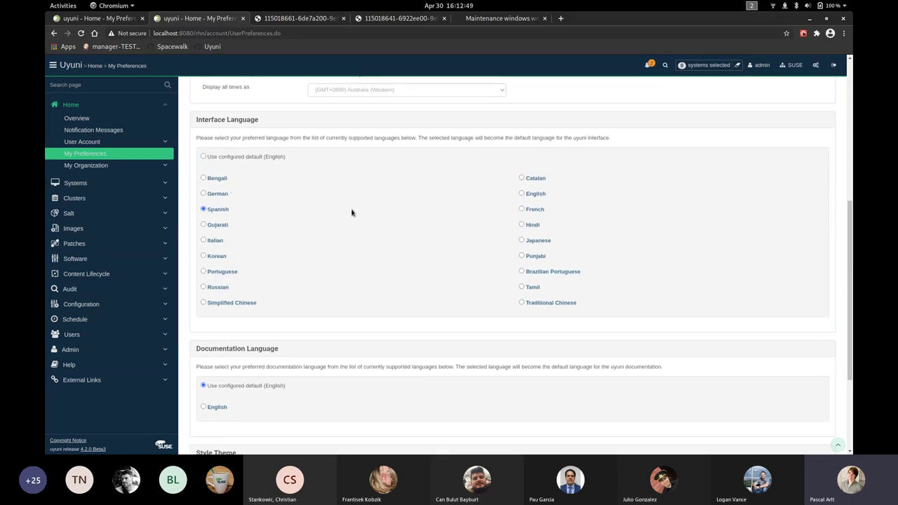
scroll(226, 236, "down", 5)
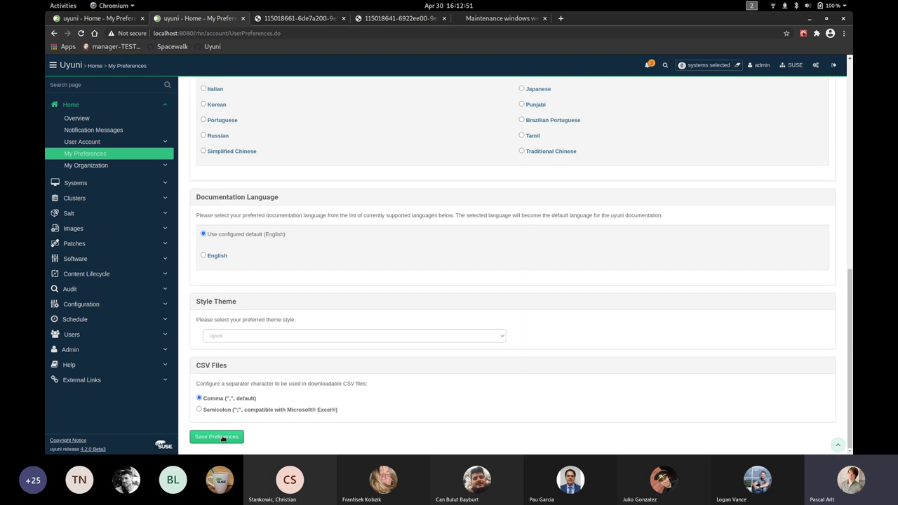
left_click(220, 436)
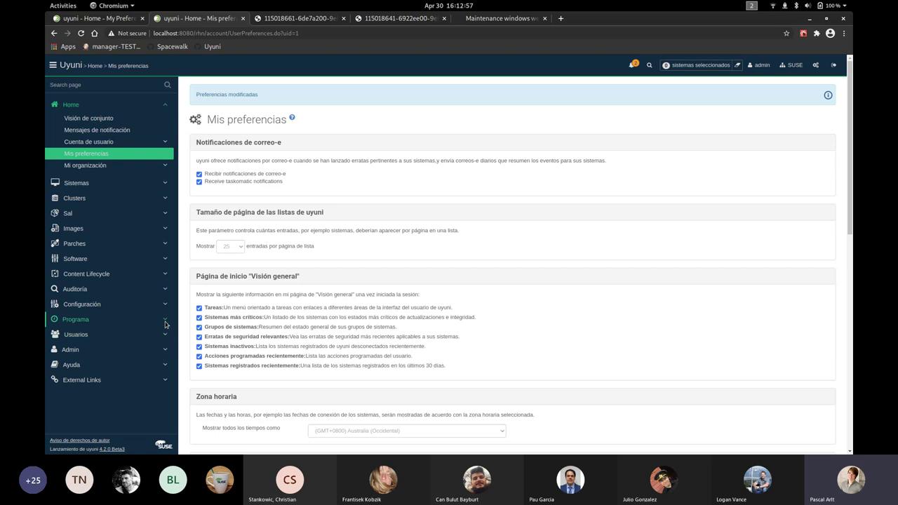
Open the singleschedule maintenance schedule's details and examine its April 2021 month view in the Spanish interface
left_click(166, 319)
scroll(151, 351, "down", 1)
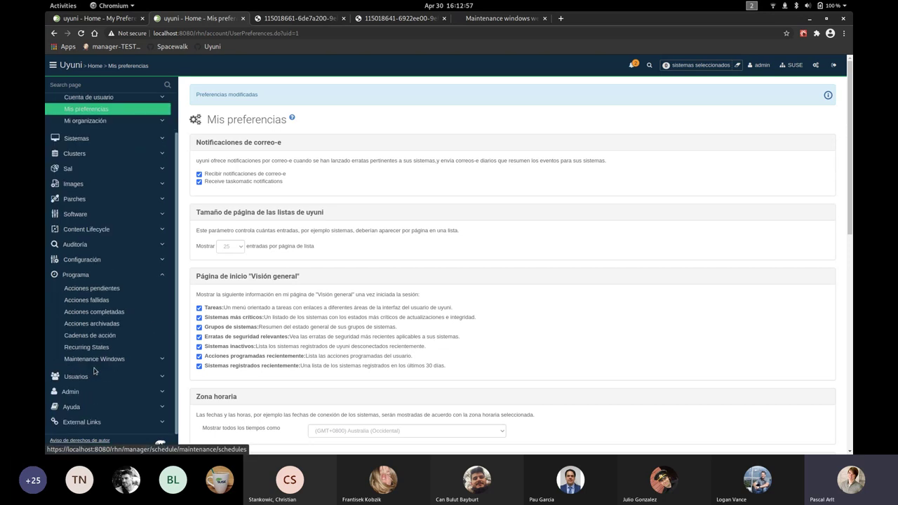
left_click(151, 357)
left_click(90, 371)
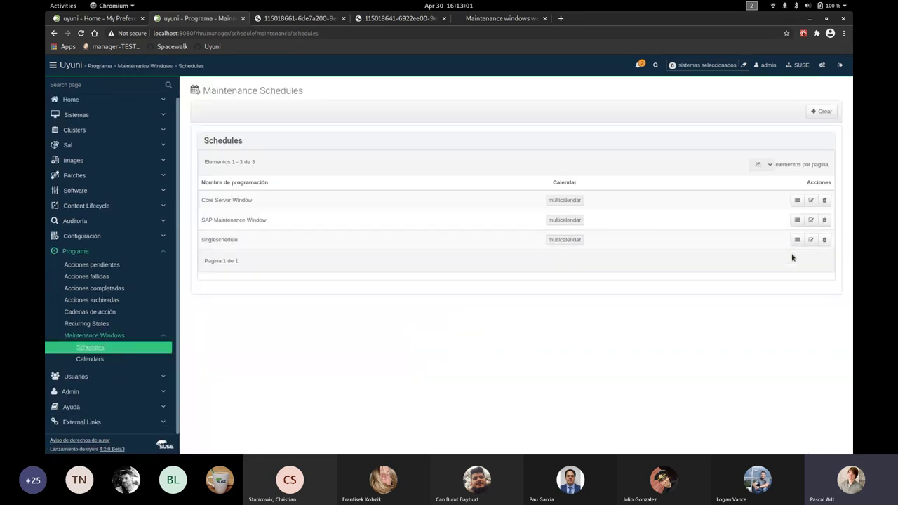
left_click(797, 240)
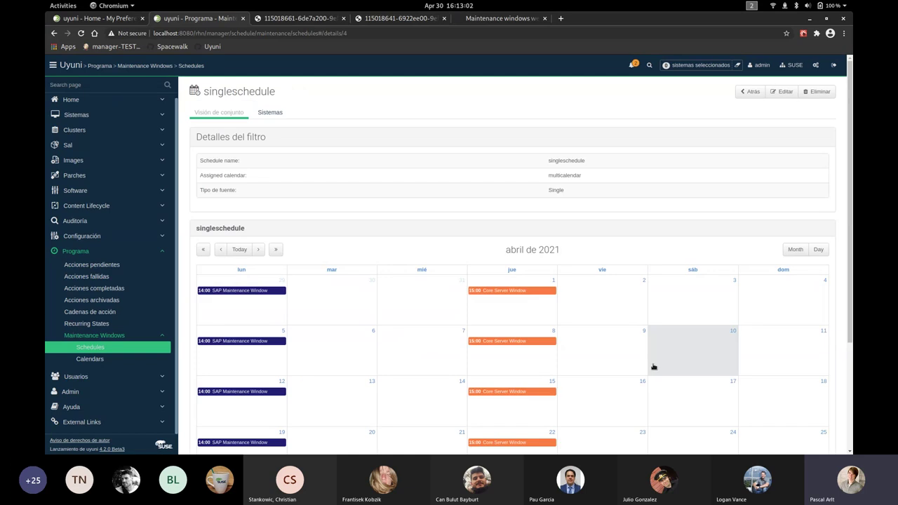
scroll(621, 254, "down", 2)
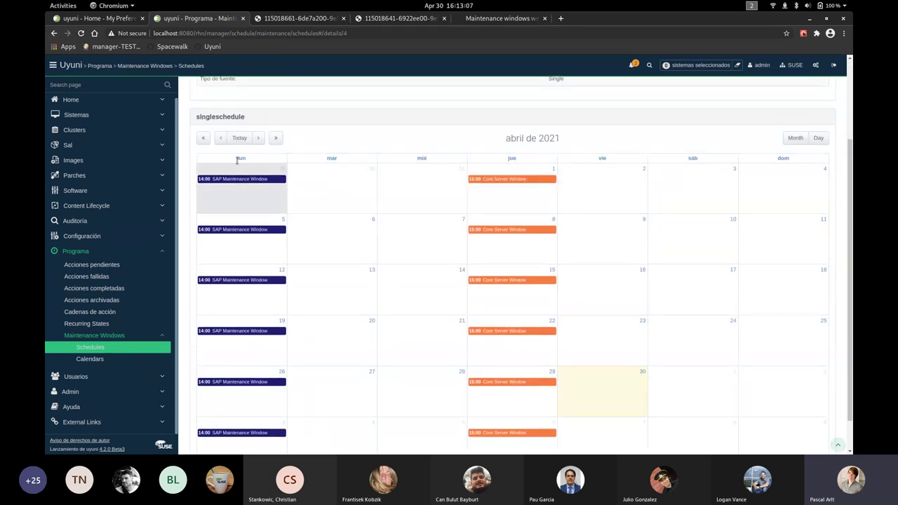
scroll(242, 210, "down", 1)
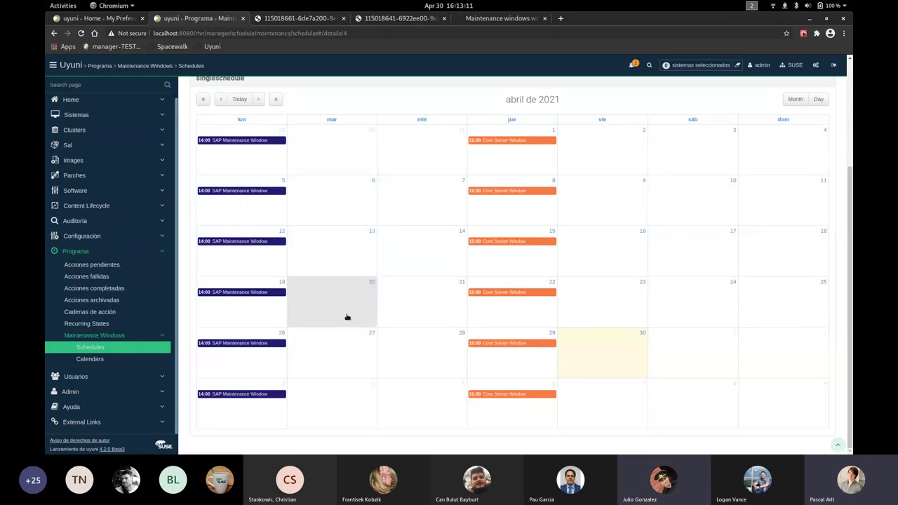
scroll(395, 256, "up", 2)
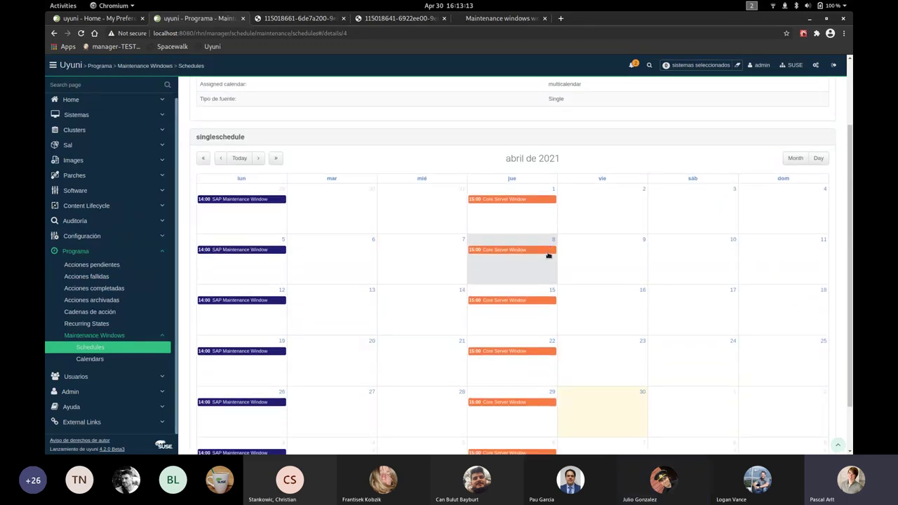
scroll(548, 255, "down", 2)
scroll(515, 266, "up", 1)
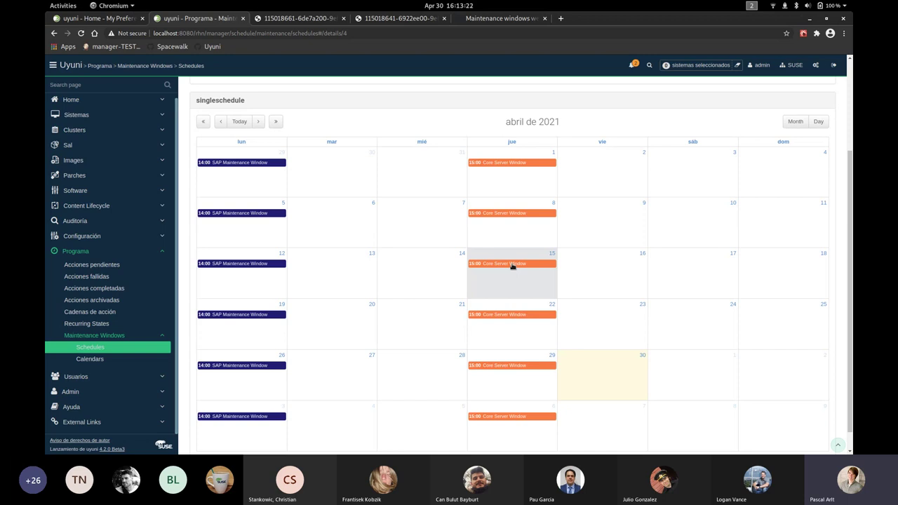
Switch to the Microsoft Teams meeting, show its chat and expand the full question about calendar automation
key("super+Page_Down")
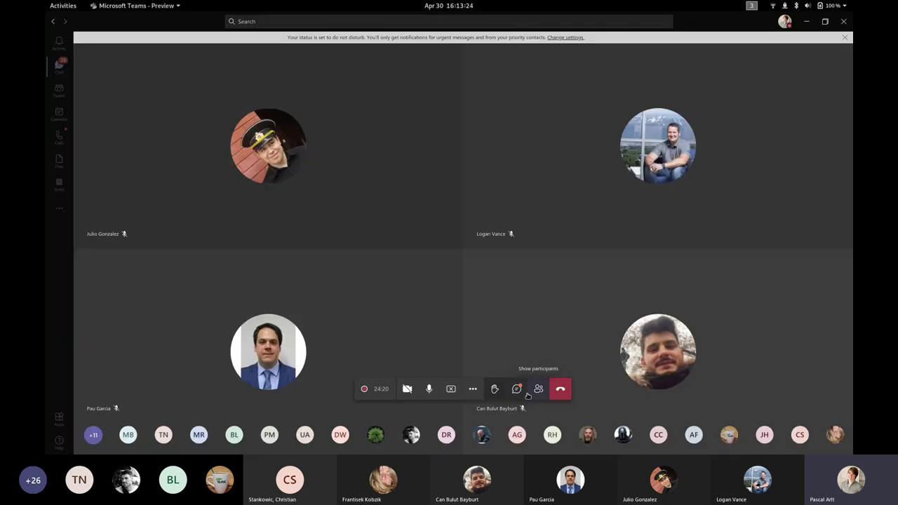
left_click(516, 390)
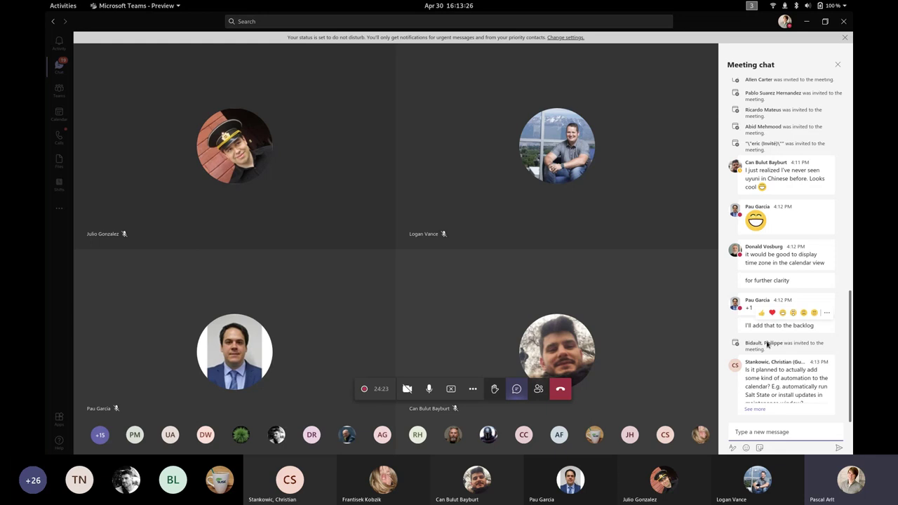
left_click(754, 409)
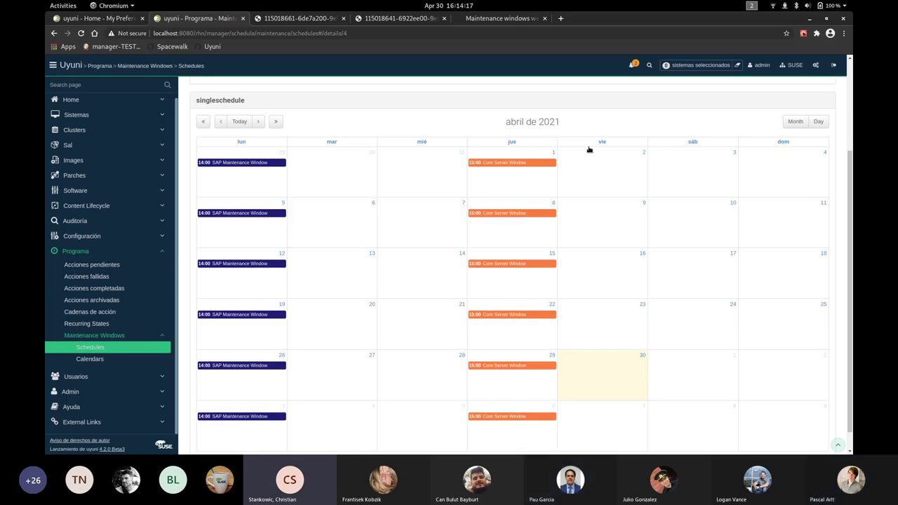
Set the interface language back to the configured default (English) in the user preferences and save them
key("ctrl+Page_Up")
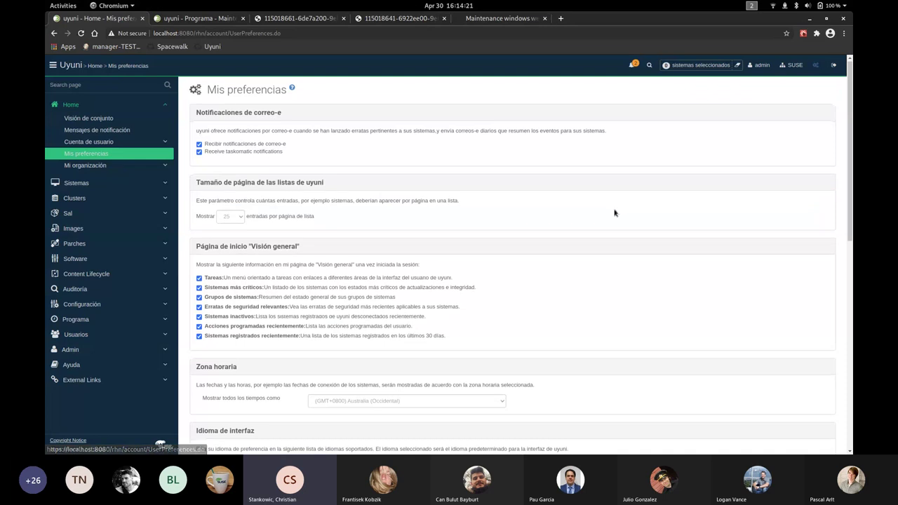
scroll(615, 212, "down", 5)
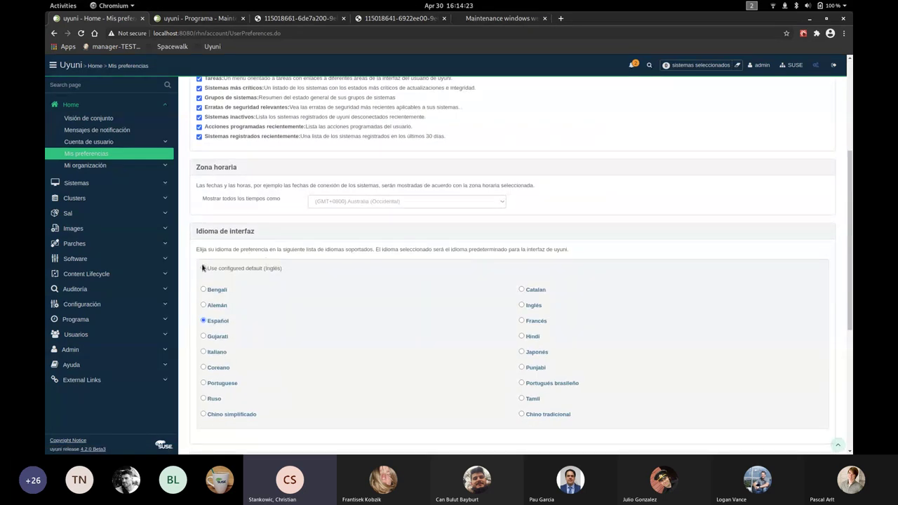
scroll(259, 403, "down", 3)
scroll(232, 414, "down", 3)
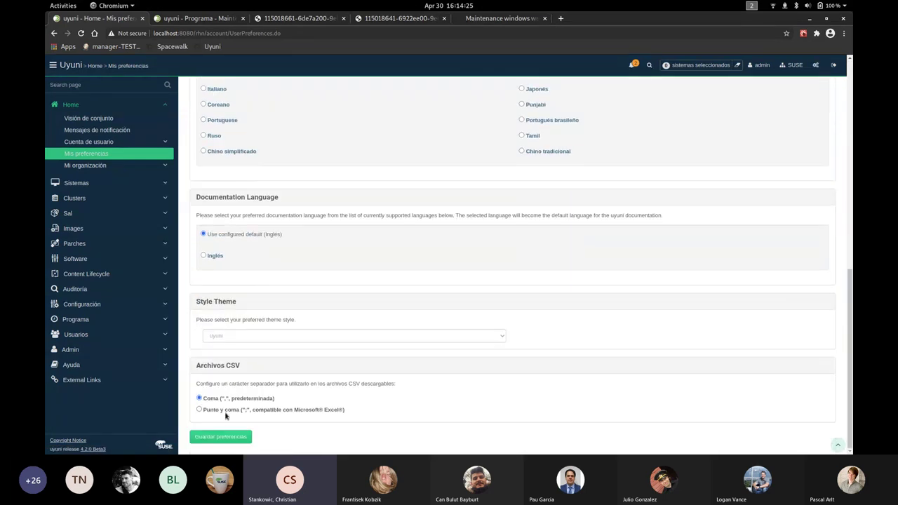
left_click(226, 435)
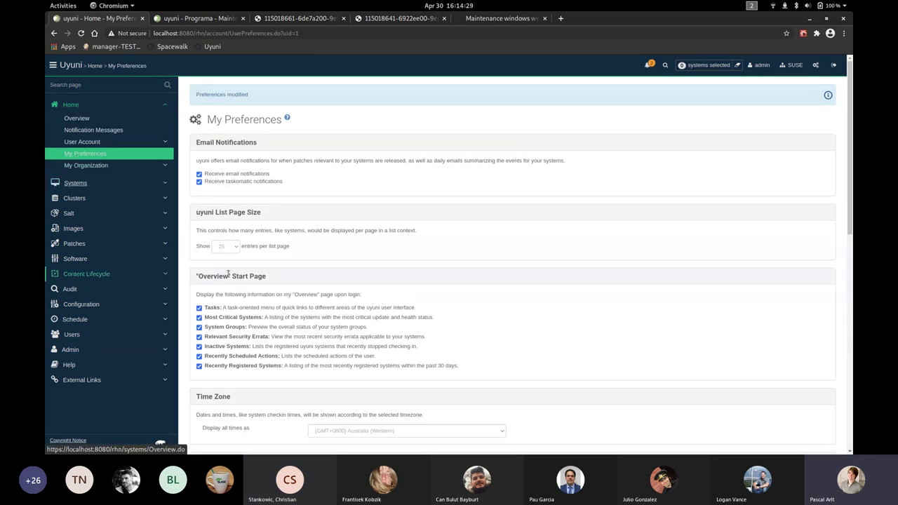
Open the details of the sles15.tf.local minion, check its states page and return to the system overview
left_click(78, 183)
left_click(276, 220)
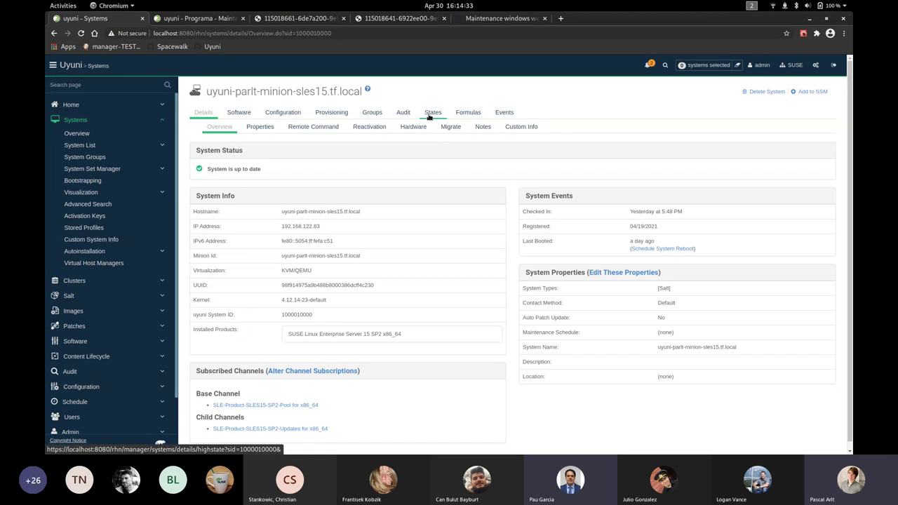
left_click(433, 114)
left_click(210, 114)
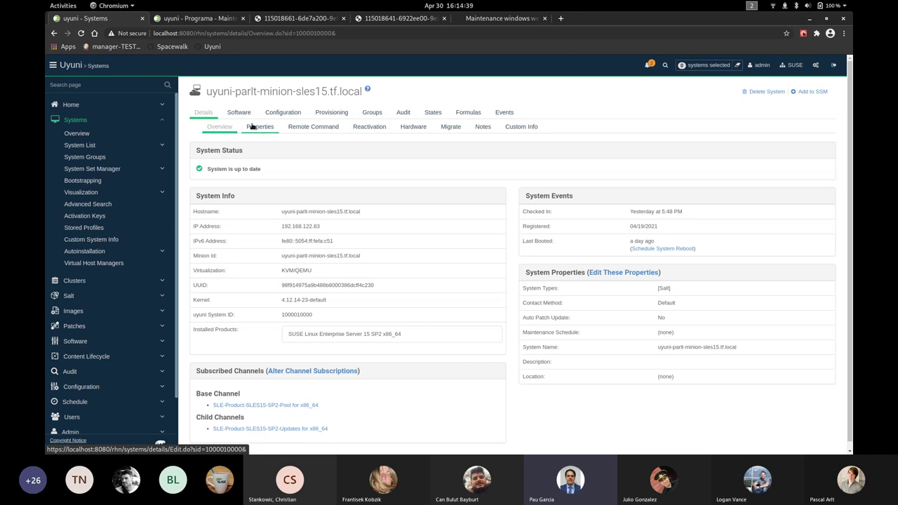
Assign the Core Server Window maintenance schedule to the system, enable automatic application of relevant patches, and update its properties
left_click(260, 127)
scroll(439, 223, "down", 3)
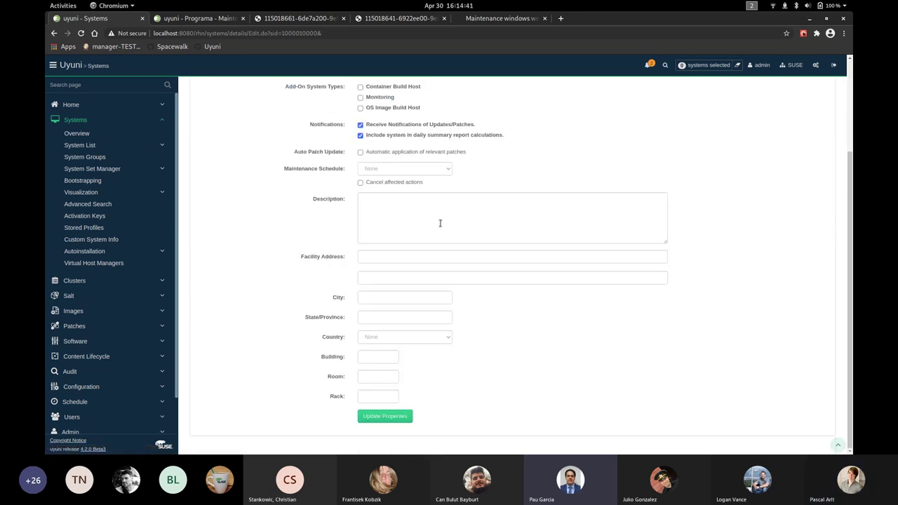
scroll(437, 223, "up", 1)
left_click(419, 213)
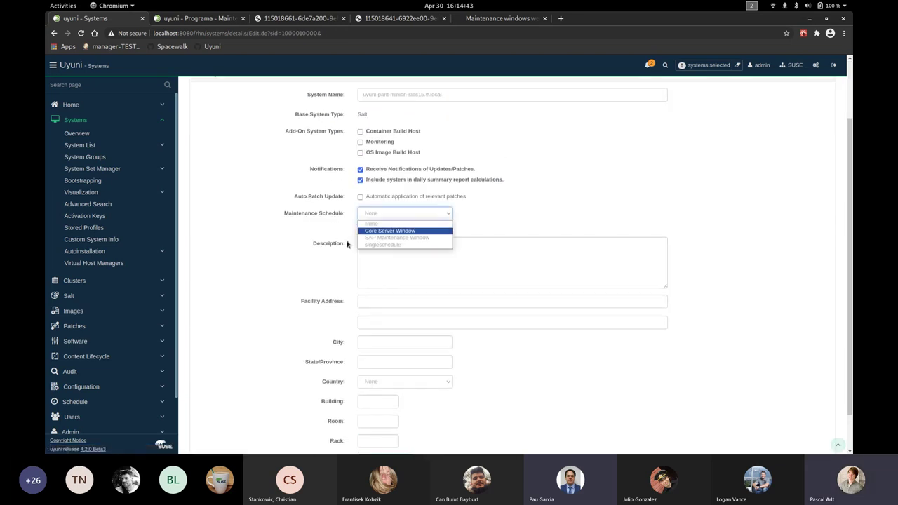
left_click(380, 231)
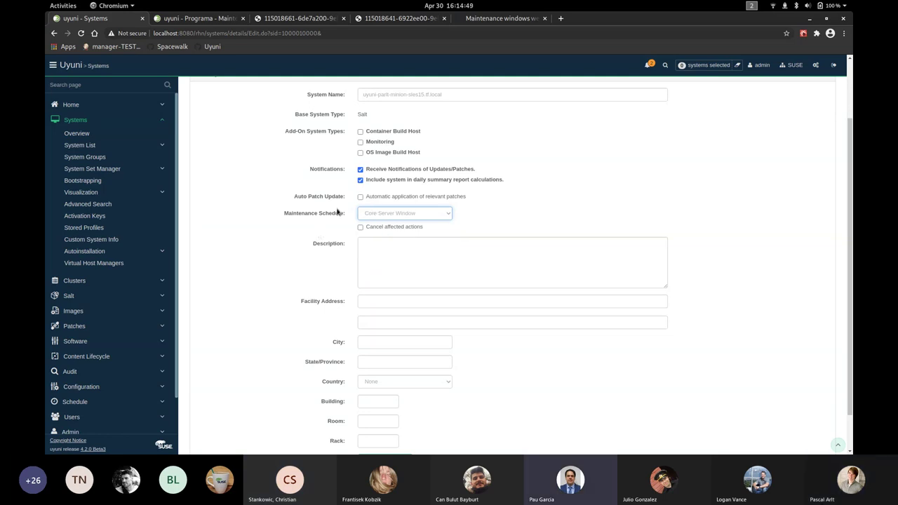
left_click(360, 197)
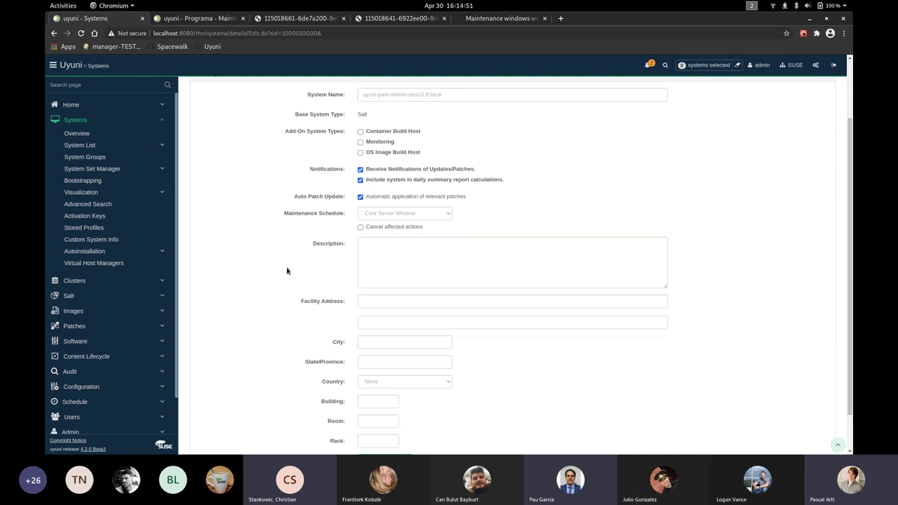
scroll(295, 330, "down", 1)
left_click(385, 416)
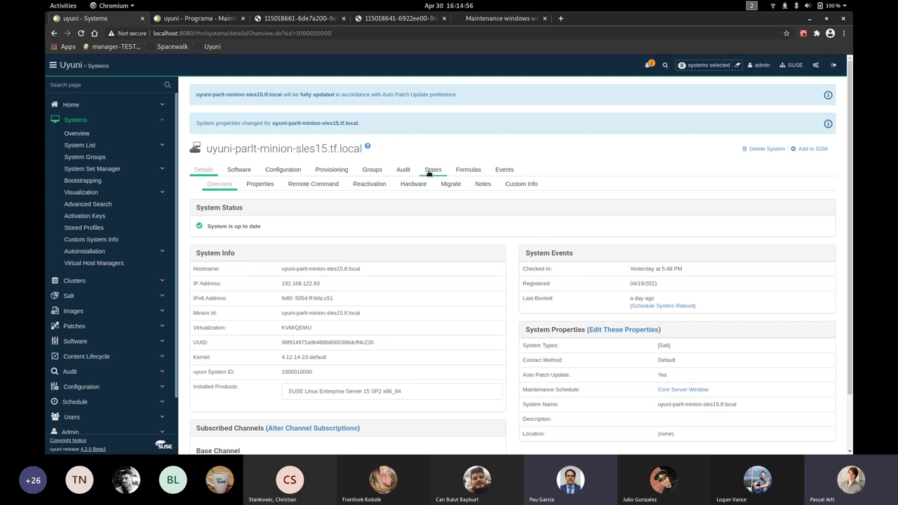
Examine which maintenance windows the system offers for applying the highstate, keeping the preselected one
left_click(429, 171)
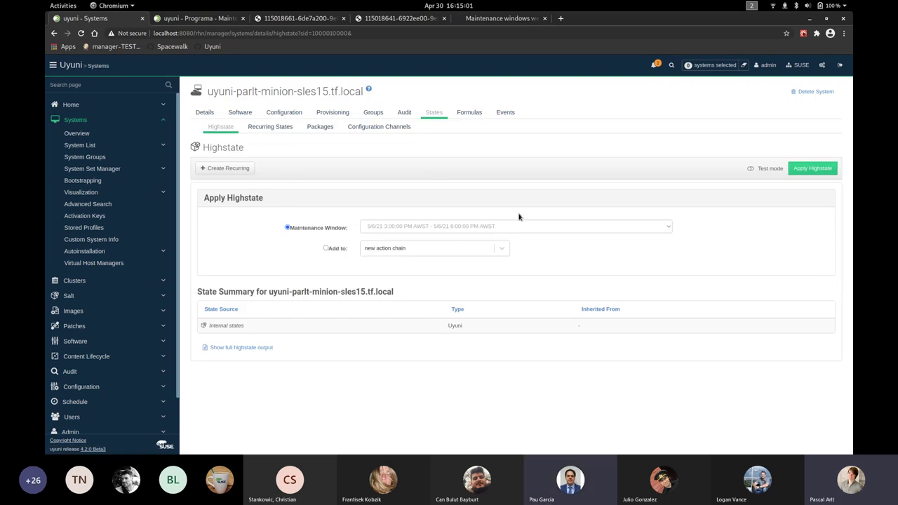
left_click(610, 225)
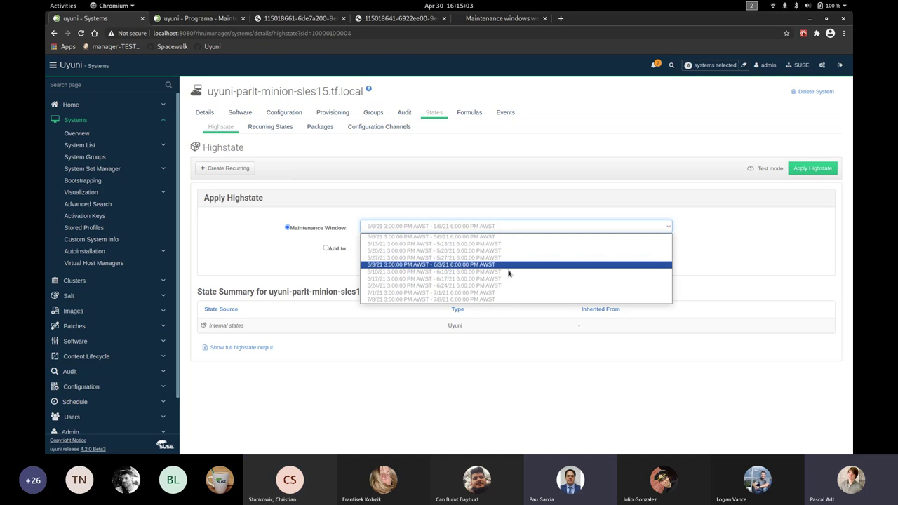
left_click(553, 215)
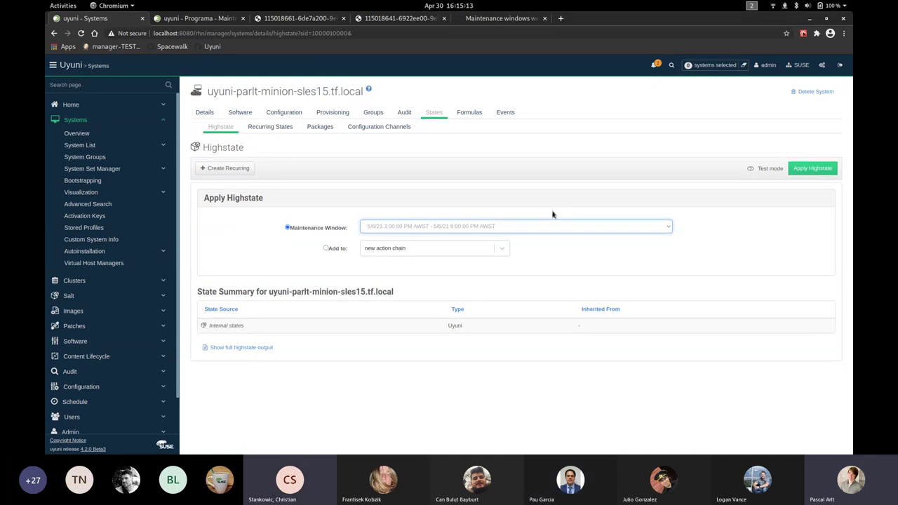
Check the Microsoft Teams meeting chat and return to the system's highstate page in Chromium
key("super+Page_Down")
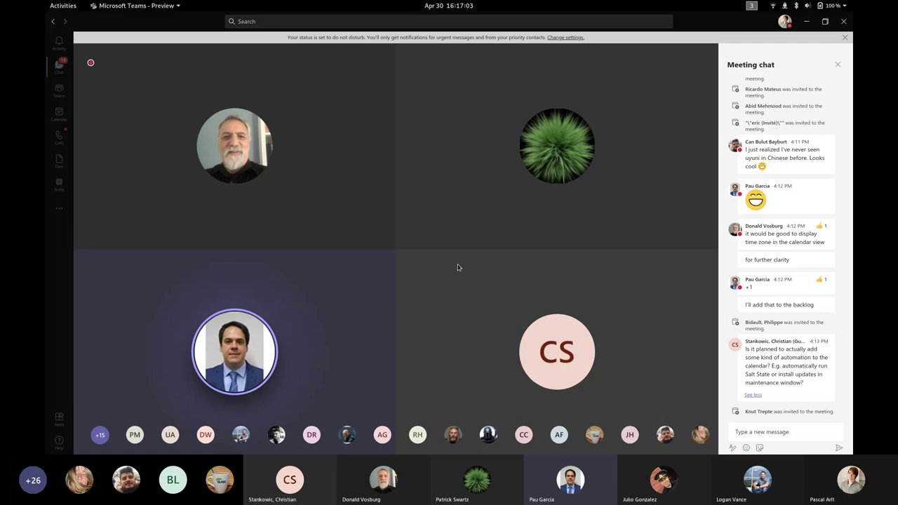
key("alt+Tab")
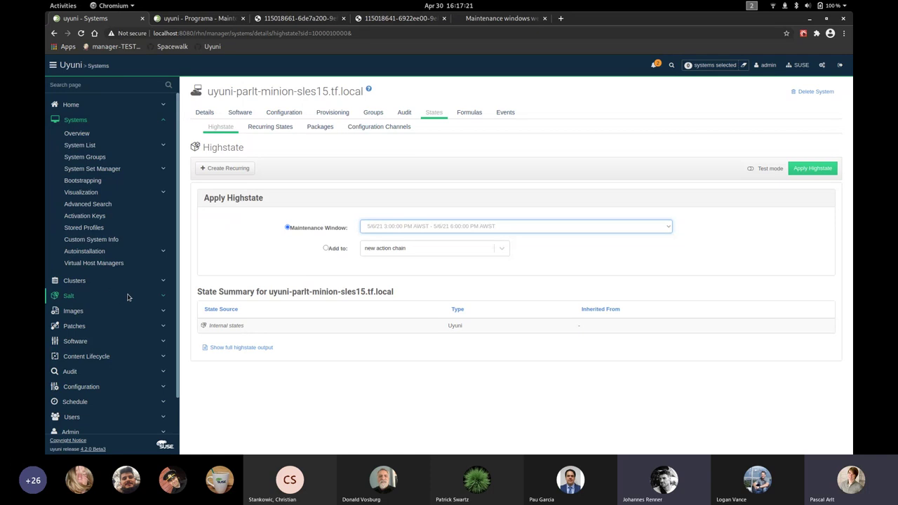
Open Salt's remote commands page and try to find targets with an empty minion pattern
left_click(157, 295)
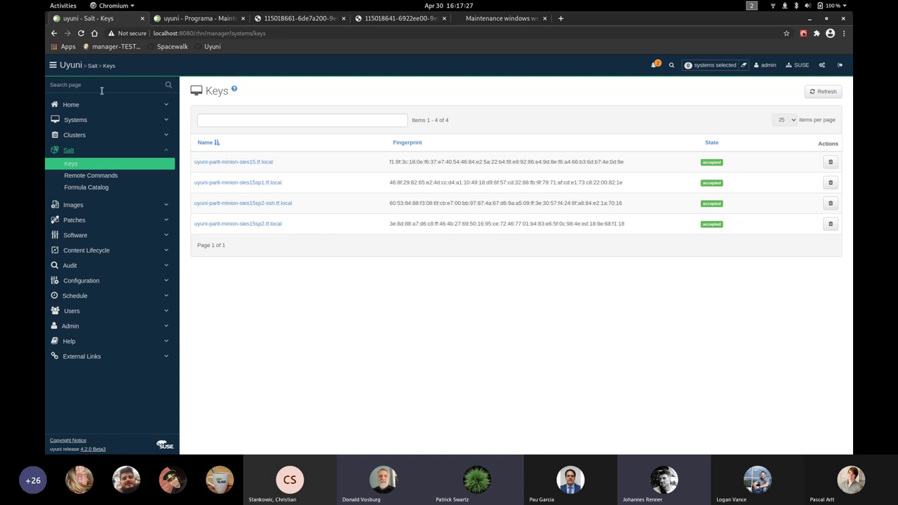
left_click(92, 176)
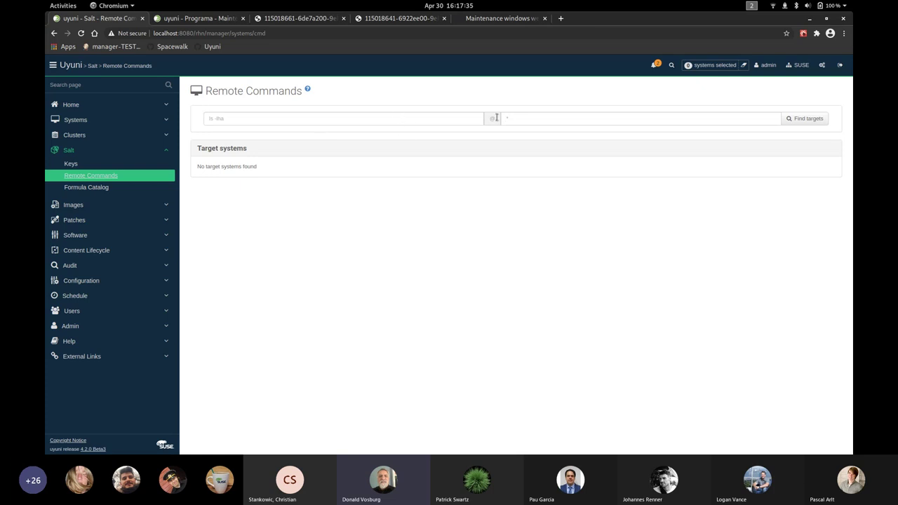
left_click(520, 118)
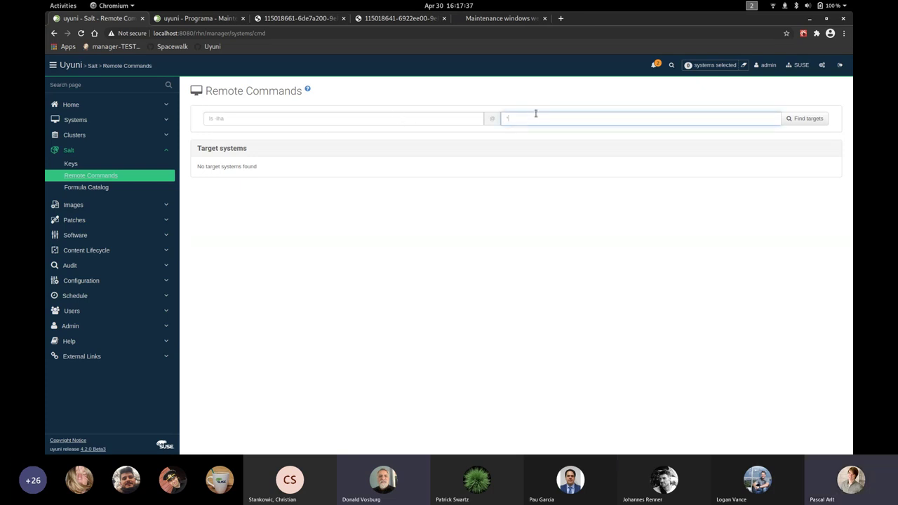
key("BackSpace")
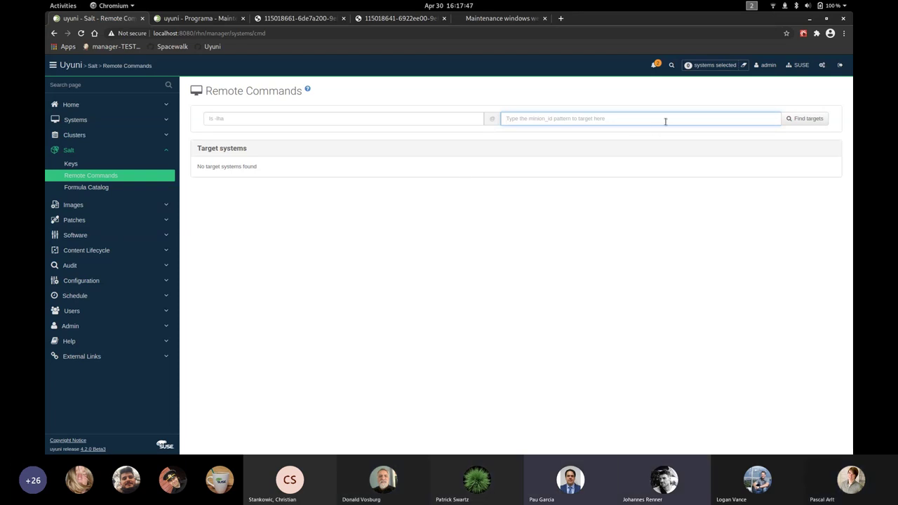
left_click(791, 119)
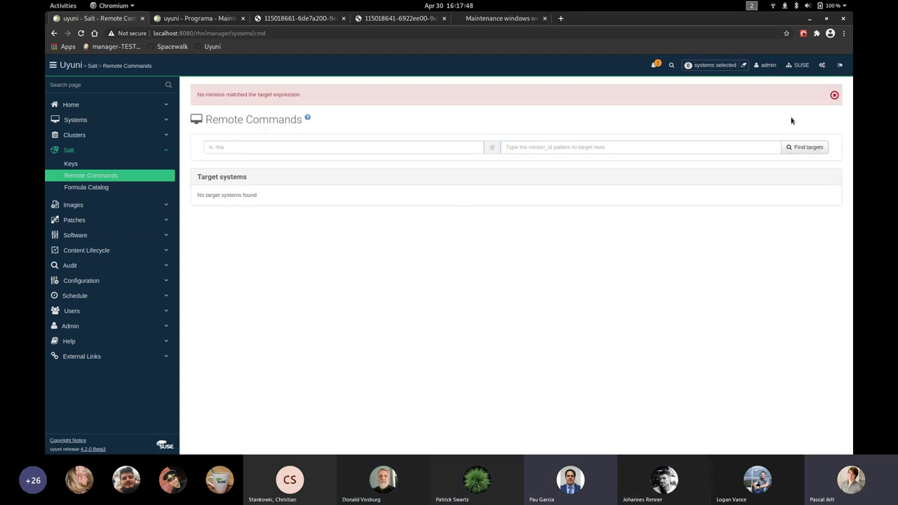
Set the target pattern to * for the remote command and find the matching systems
left_click(641, 152)
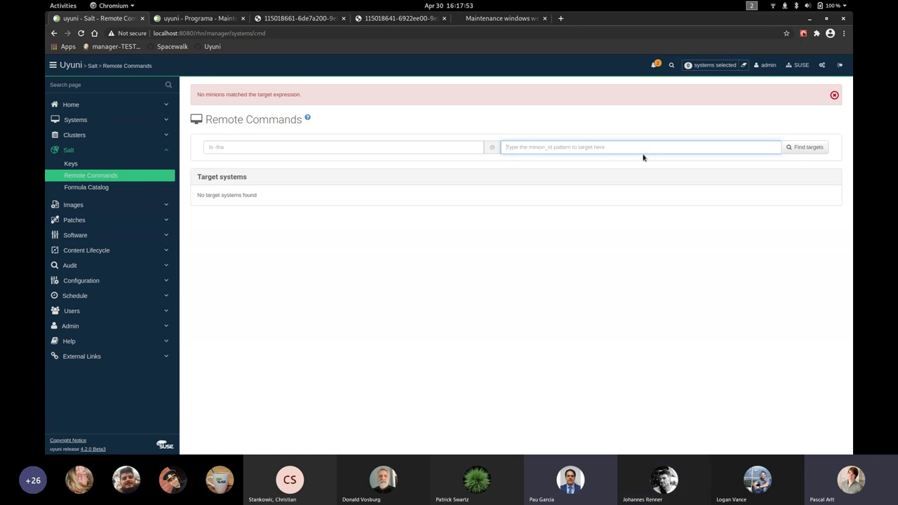
type("*")
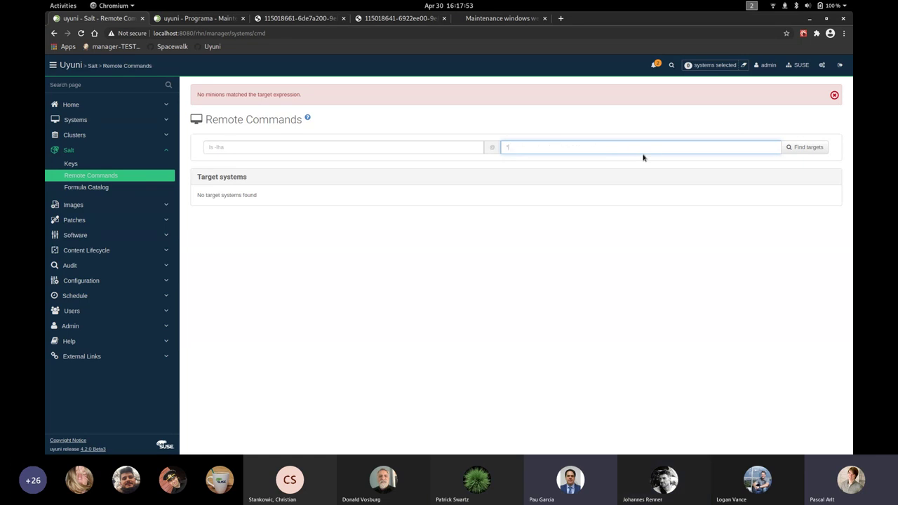
left_click(801, 149)
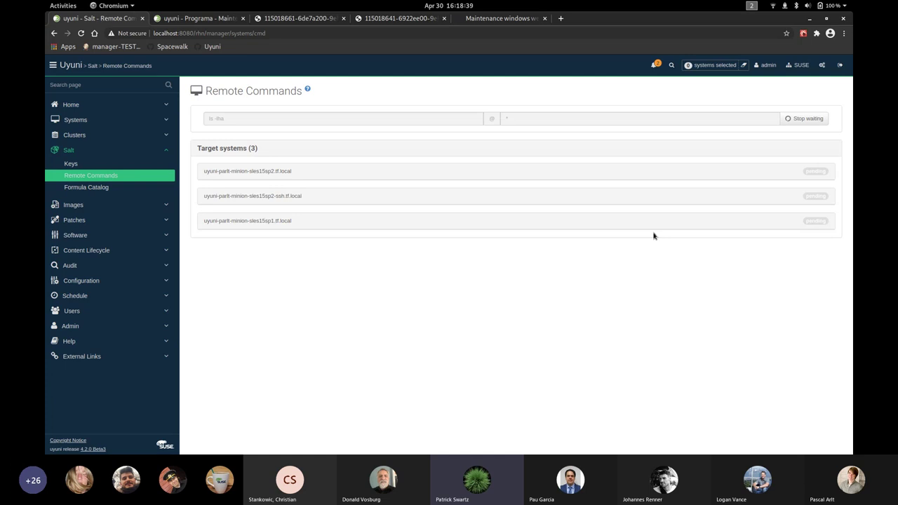
Switch back to the Microsoft Teams meeting and its chat
key("super+Page_Down")
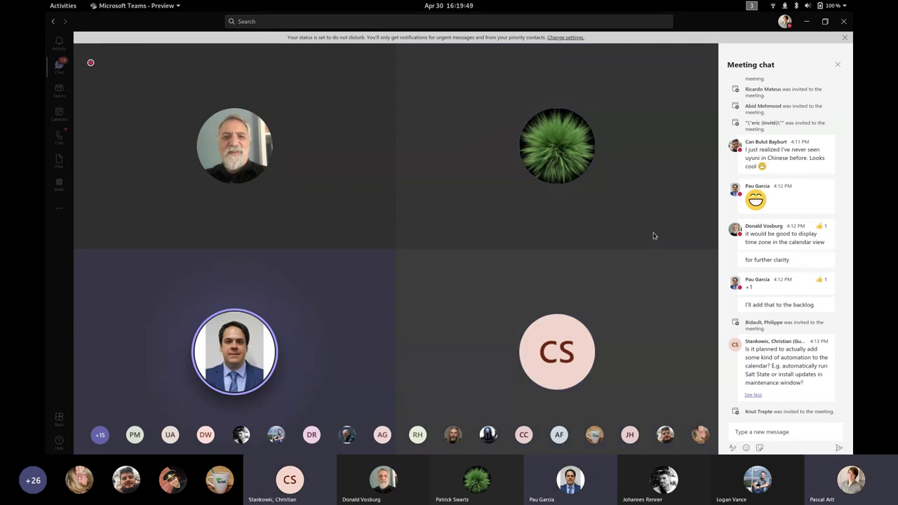
Switch back to Chromium and open the details of uyuni-parlt-minion-sles15.tf.local from the full system list
key("ctrl+alt+Up")
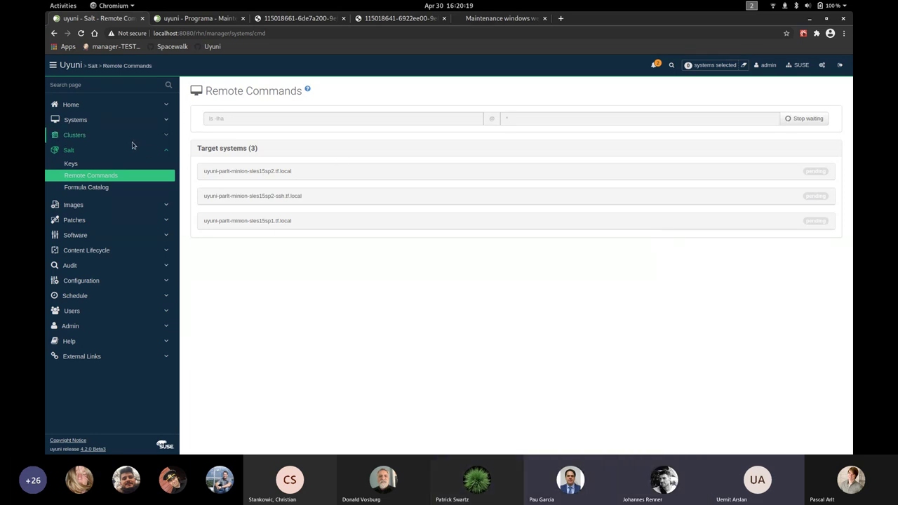
left_click(98, 120)
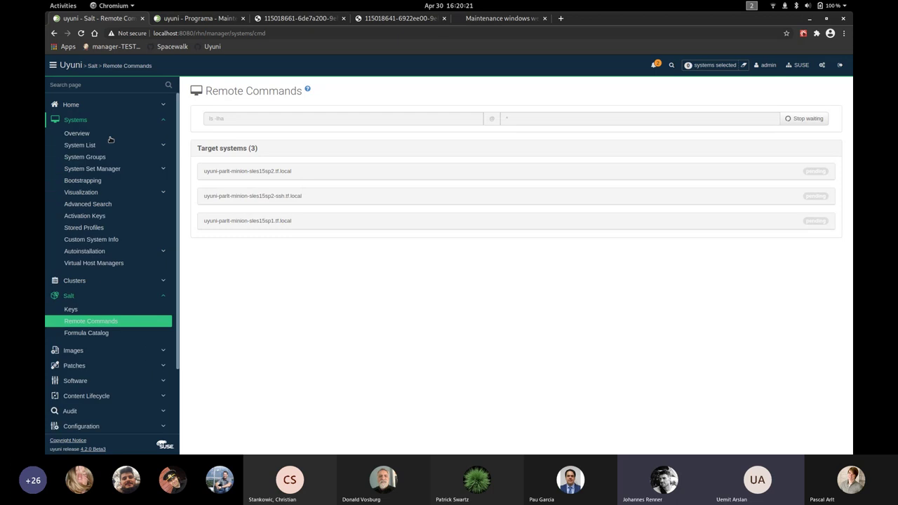
left_click(82, 134)
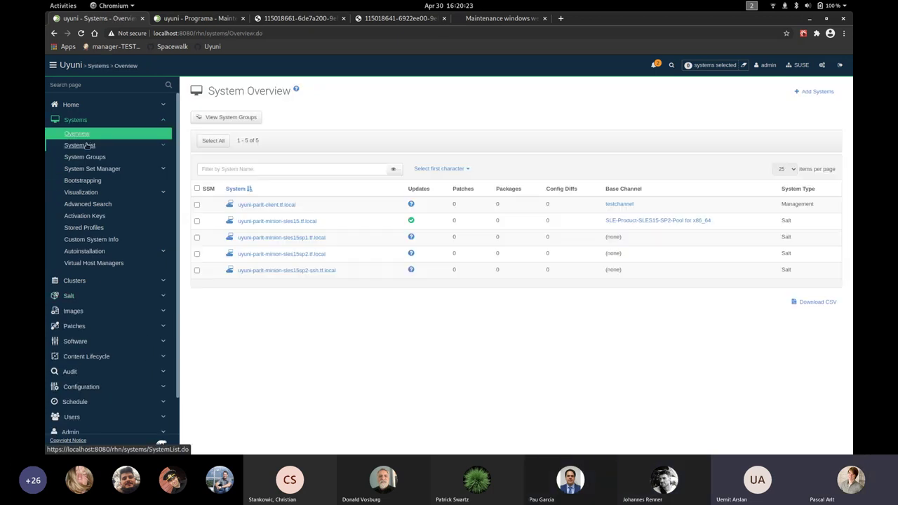
left_click(86, 146)
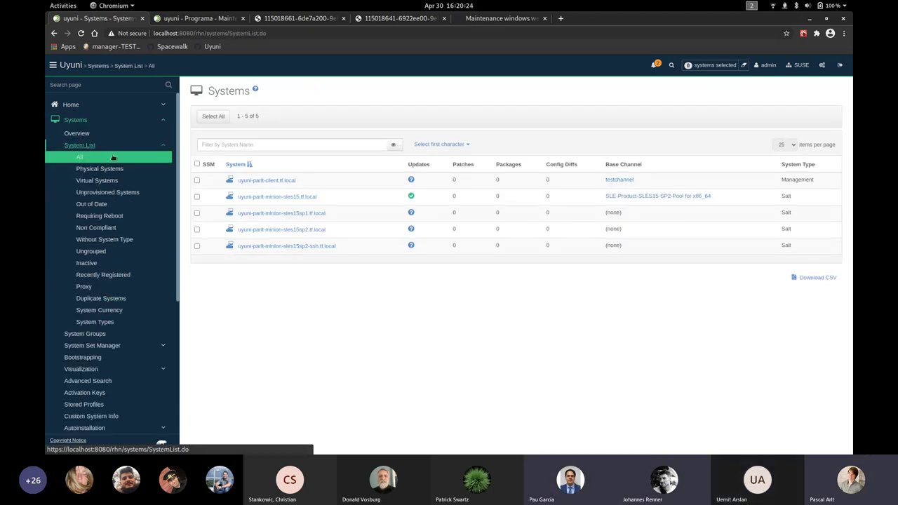
left_click(271, 198)
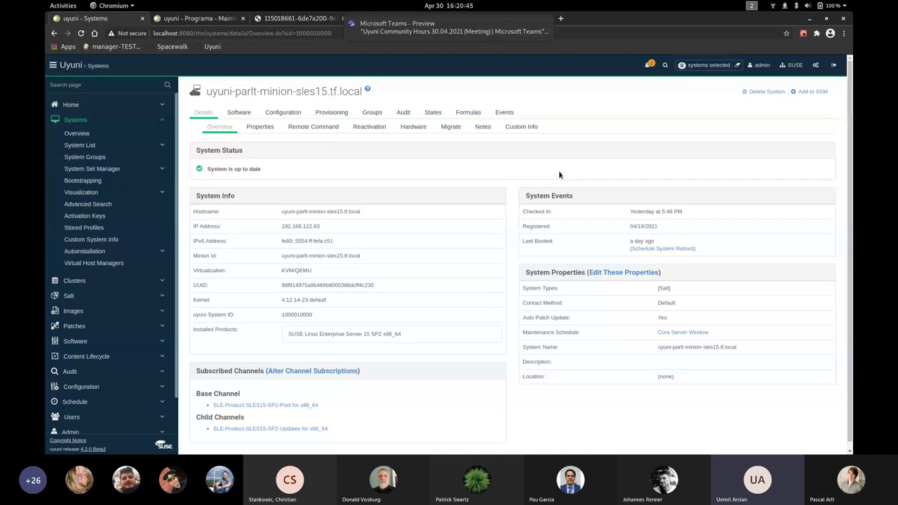
Open the system's remote command form and review the maintenance windows available for scheduling the command
left_click(302, 128)
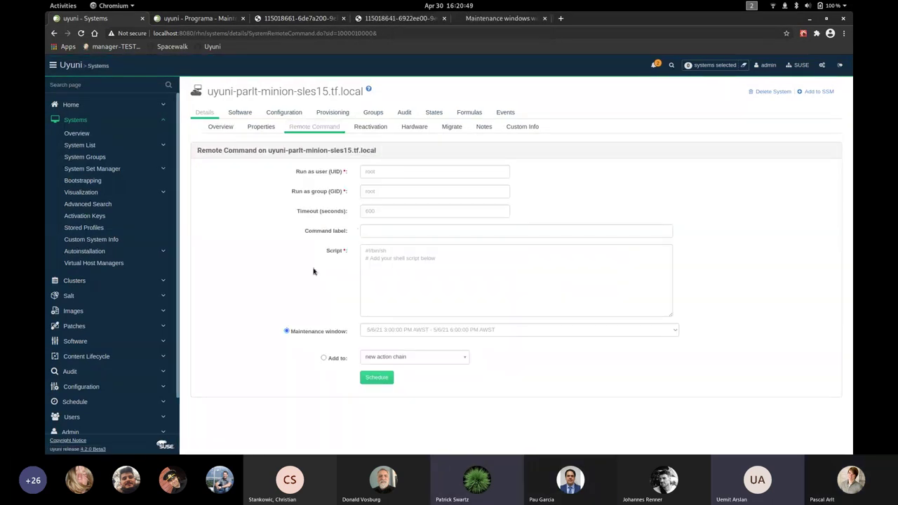
left_click(393, 329)
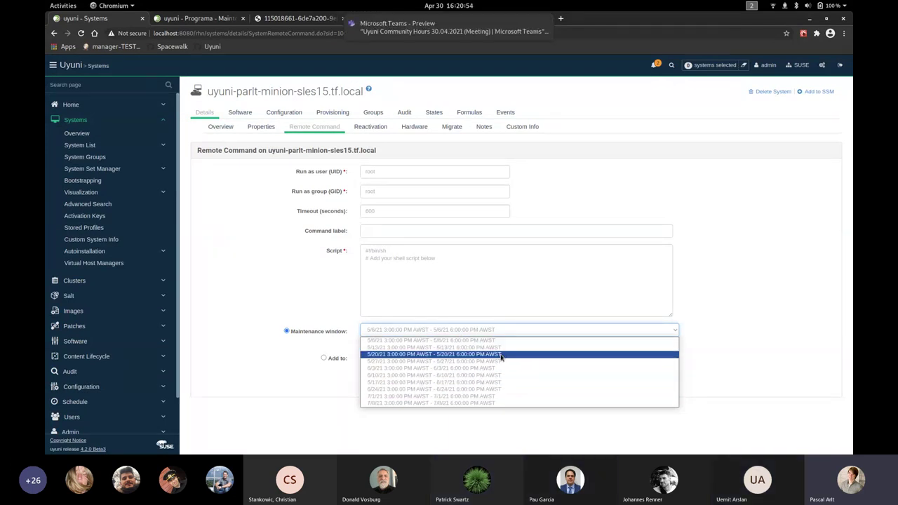
left_click(555, 329)
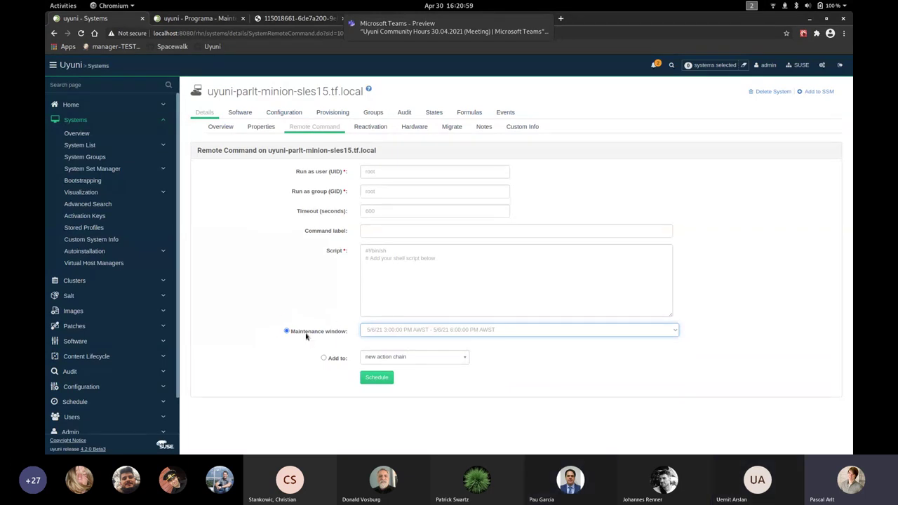
left_click(575, 333)
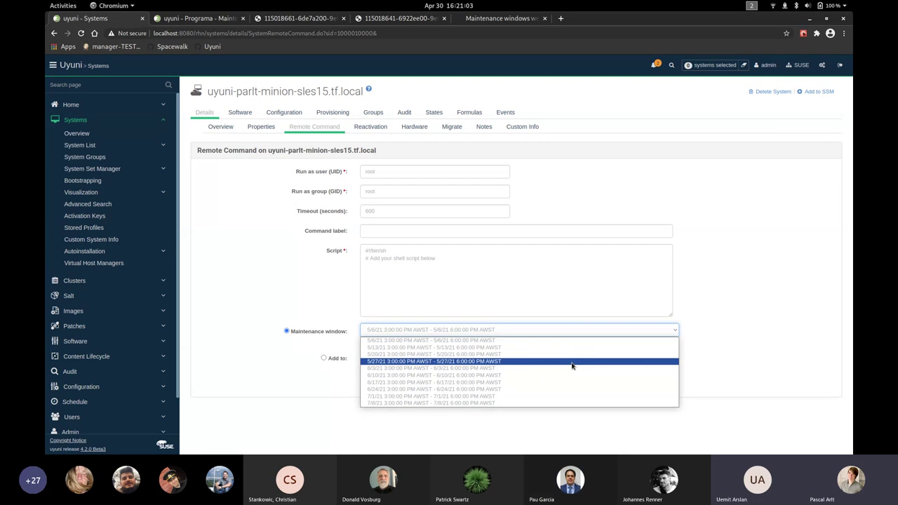
left_click(773, 313)
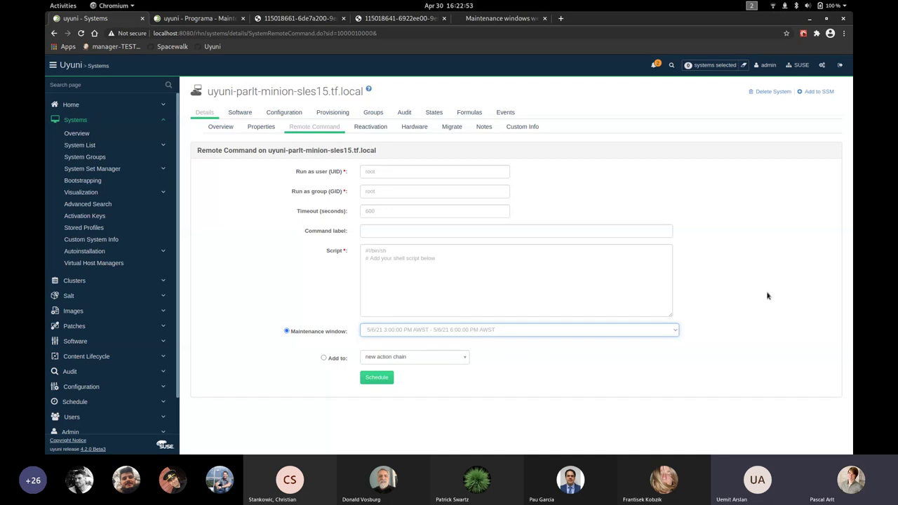
Select the sles15 and sles15sp1 minions in the full system list and open them in System Set Manager
left_click(108, 158)
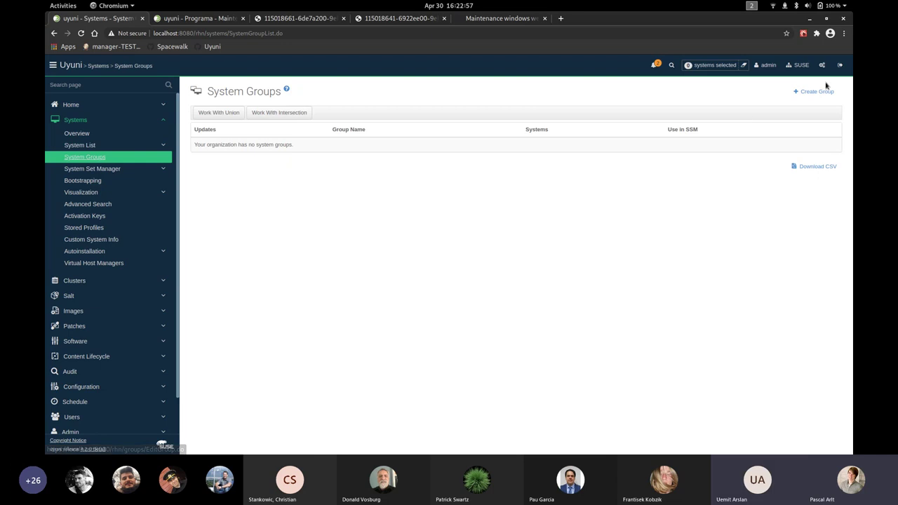
left_click(88, 145)
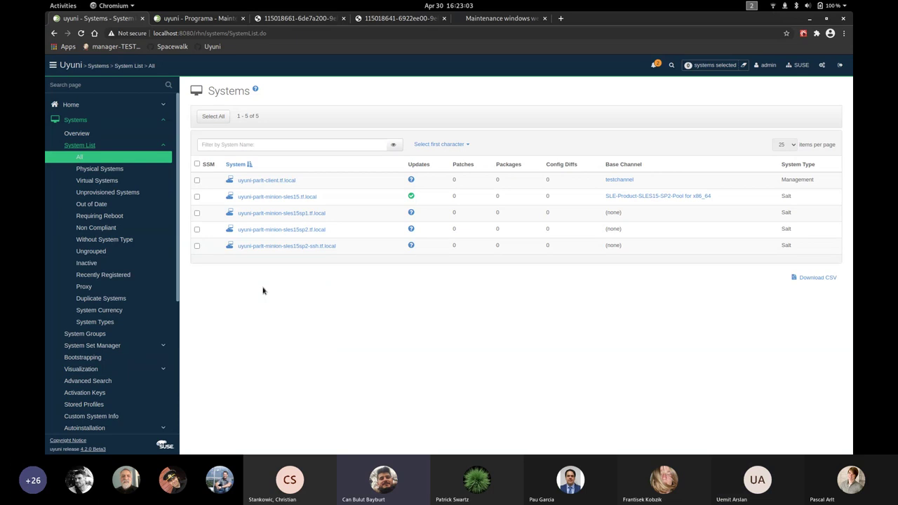
left_click(197, 196)
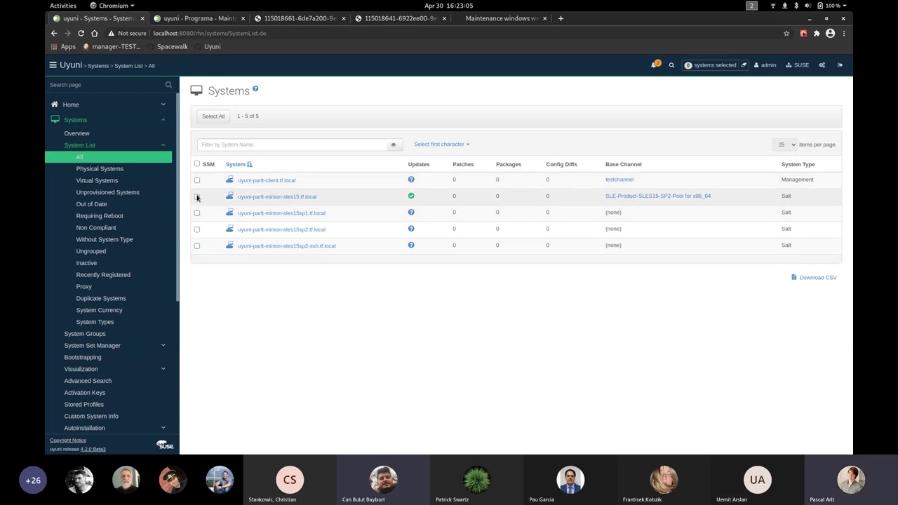
left_click(197, 212)
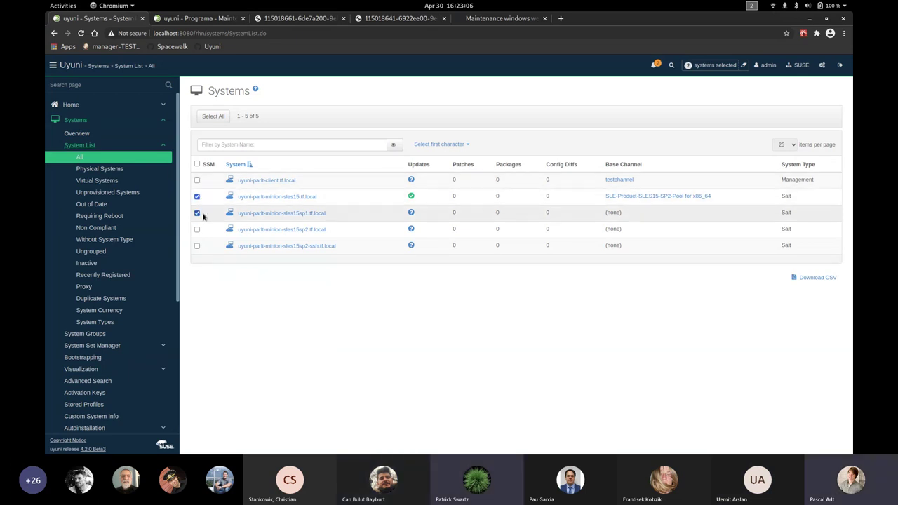
left_click(709, 65)
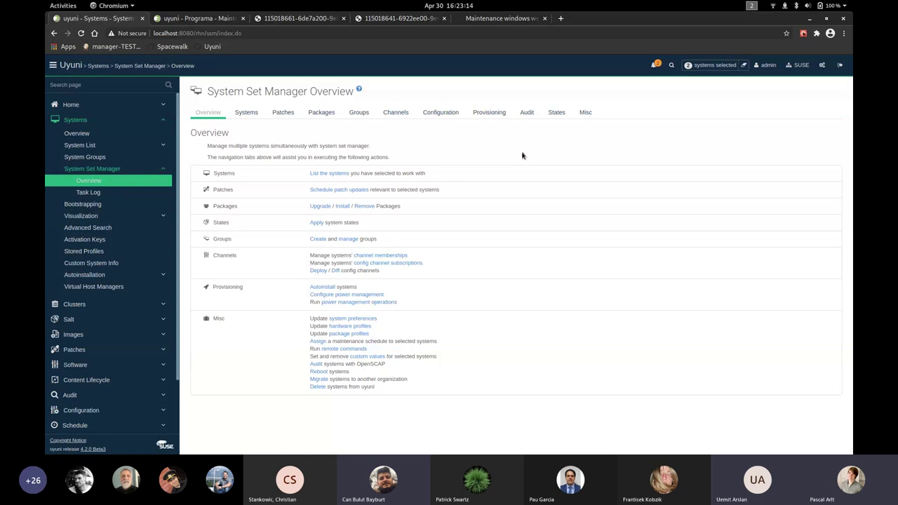
Open the remote command scheduling form for the selected systems and examine its maintenance window option
left_click(584, 113)
left_click(433, 127)
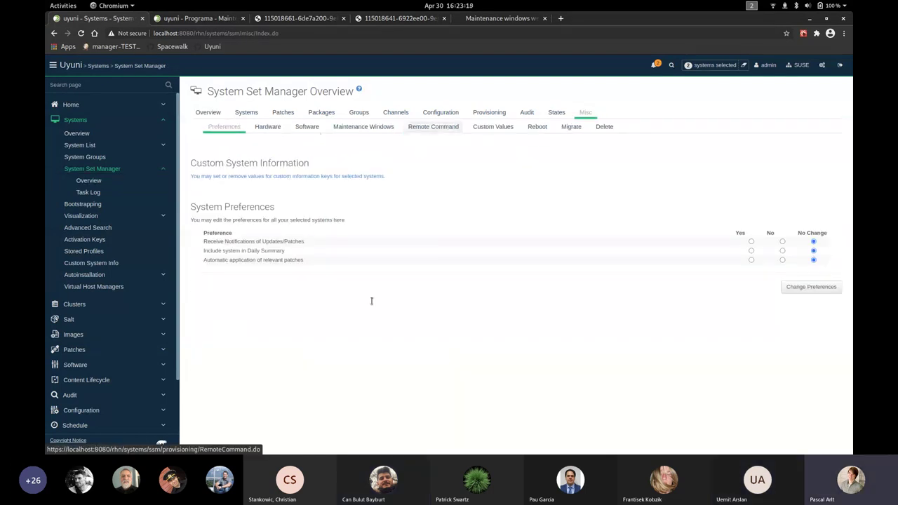
scroll(274, 284, "down", 2)
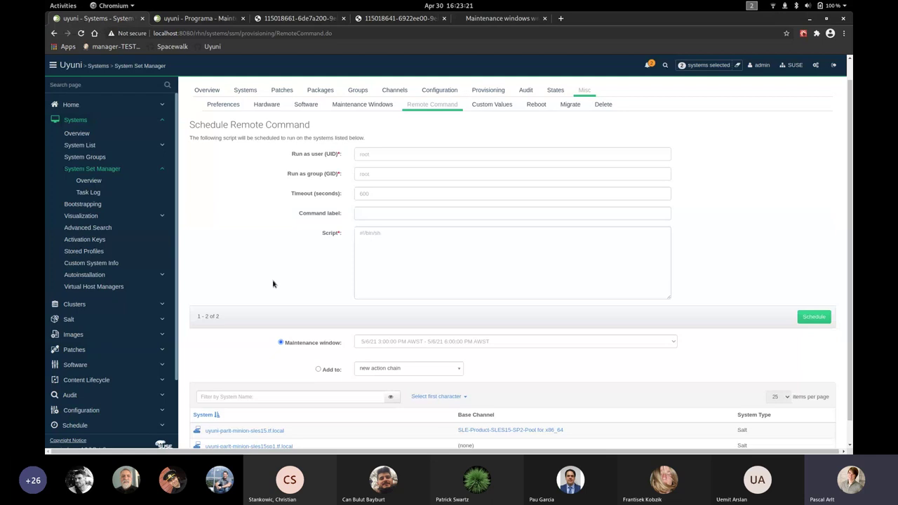
scroll(274, 284, "up", 1)
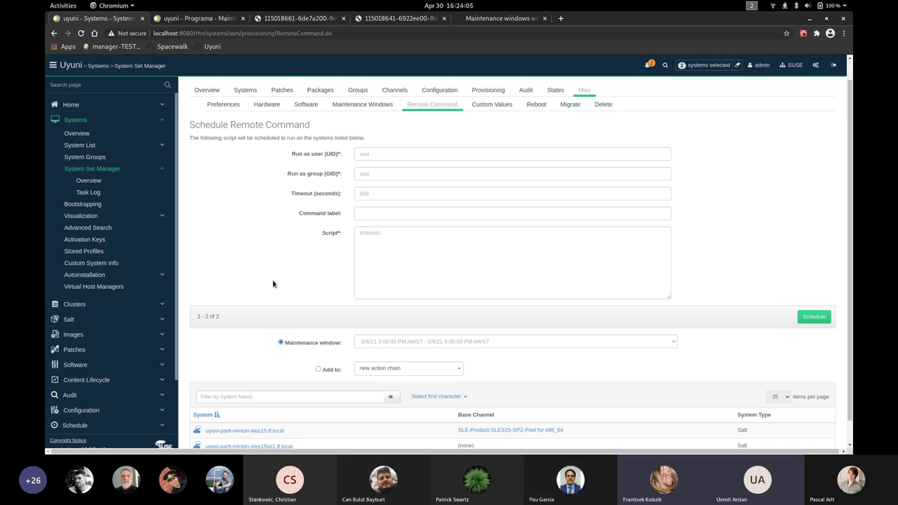
Assign the SAP Maintenance Window schedule to all selected systems without cancelling affected actions
left_click(226, 104)
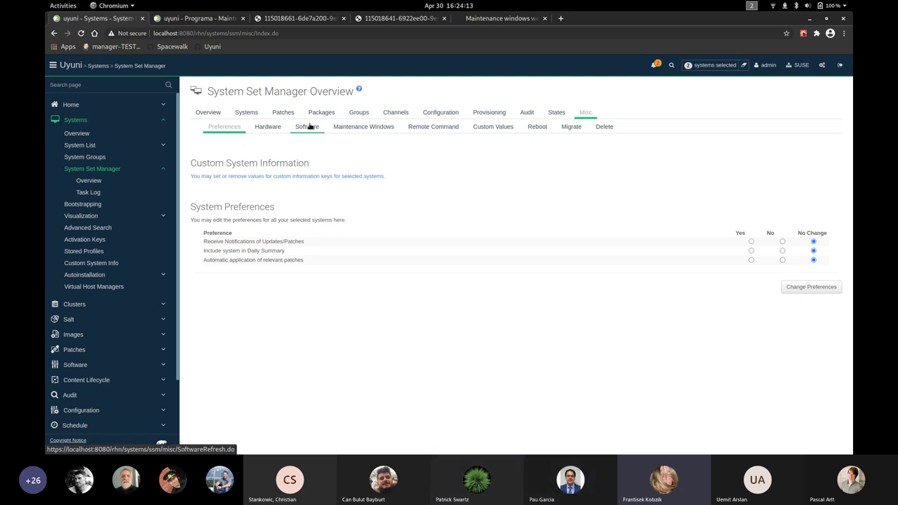
left_click(358, 113)
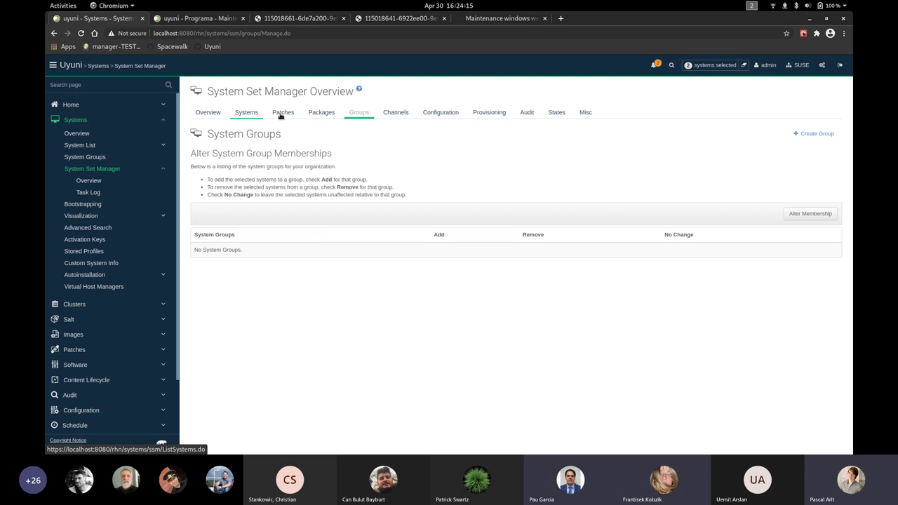
left_click(587, 112)
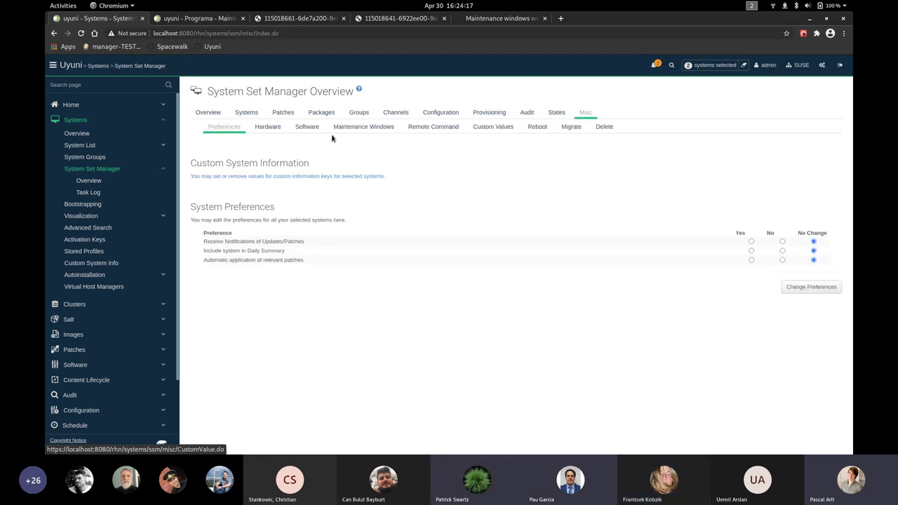
left_click(363, 127)
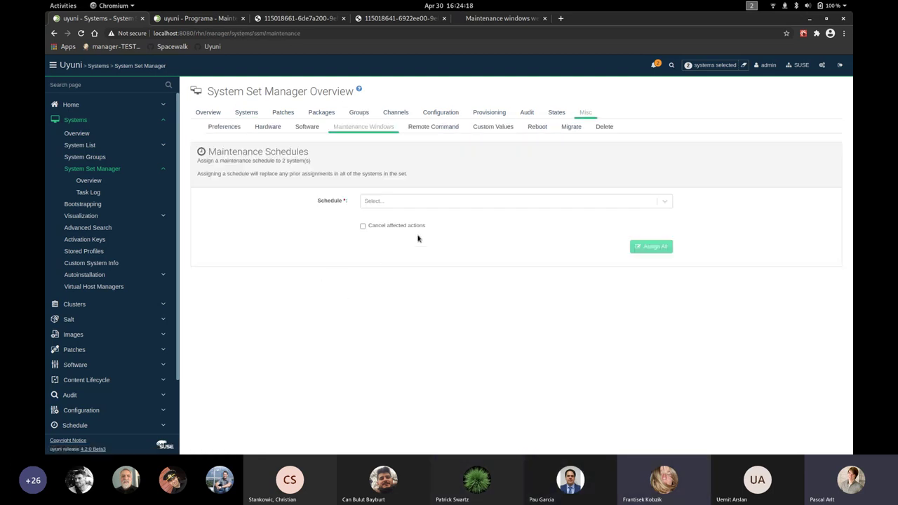
left_click(487, 205)
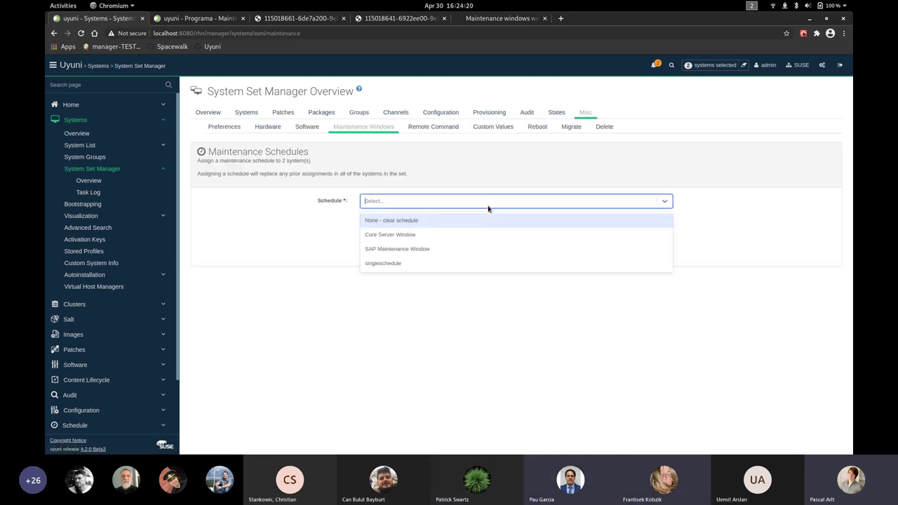
left_click(443, 257)
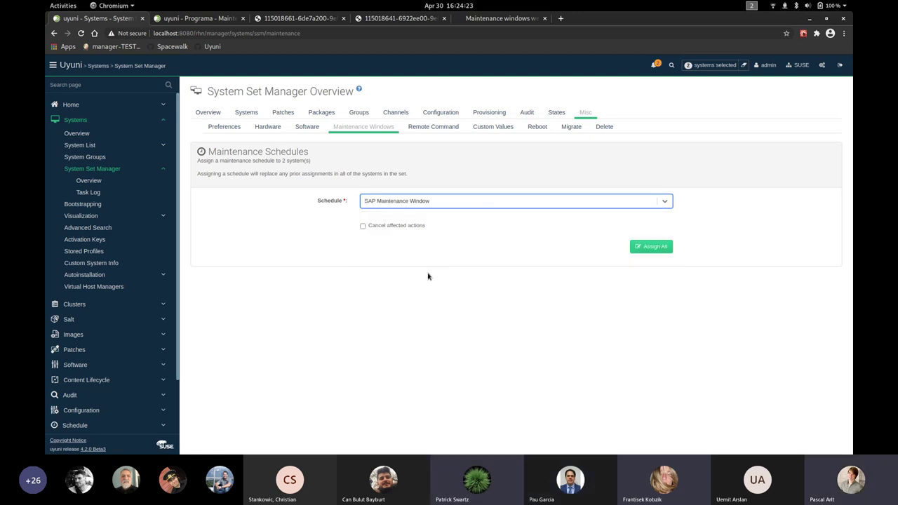
left_click(646, 251)
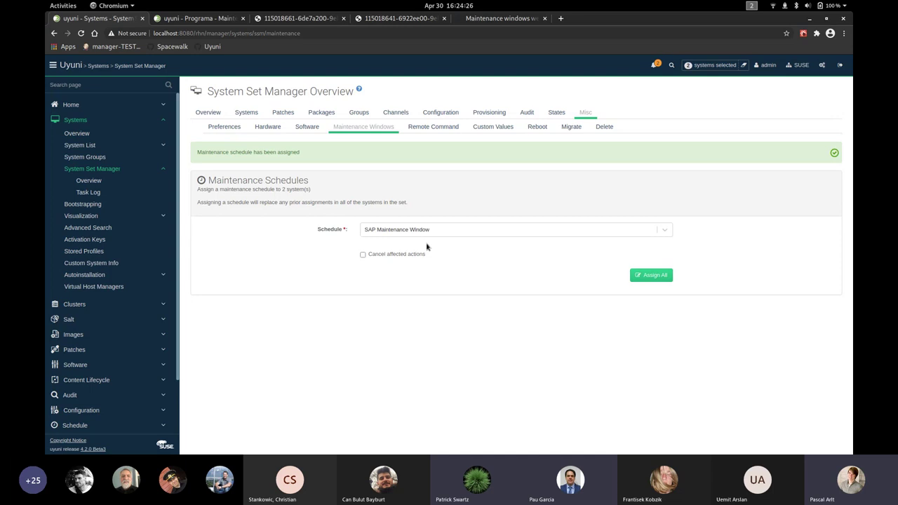
Clear the maintenance schedule of all selected systems using the None - clear schedule option
left_click(364, 128)
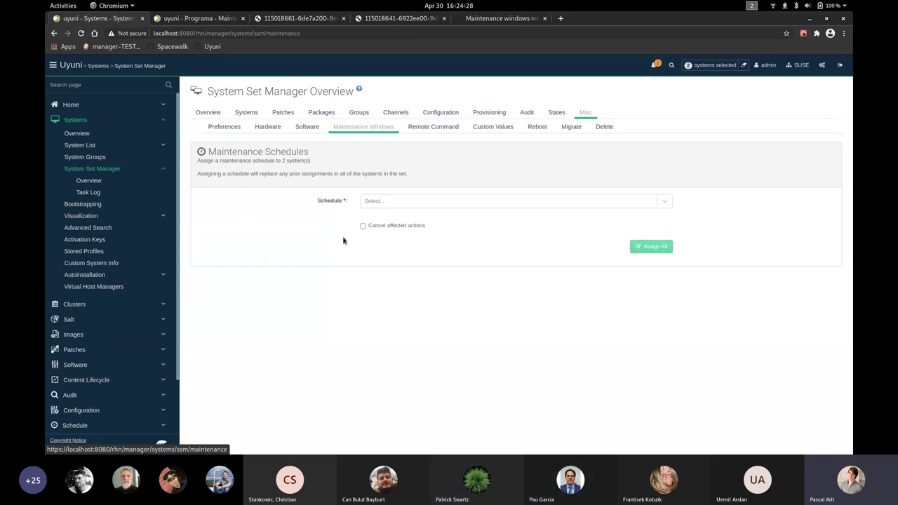
left_click(448, 203)
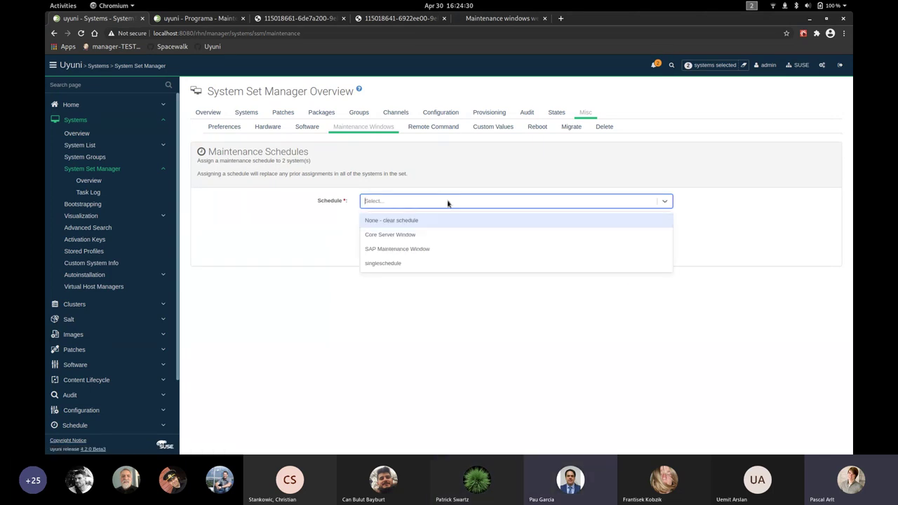
left_click(420, 237)
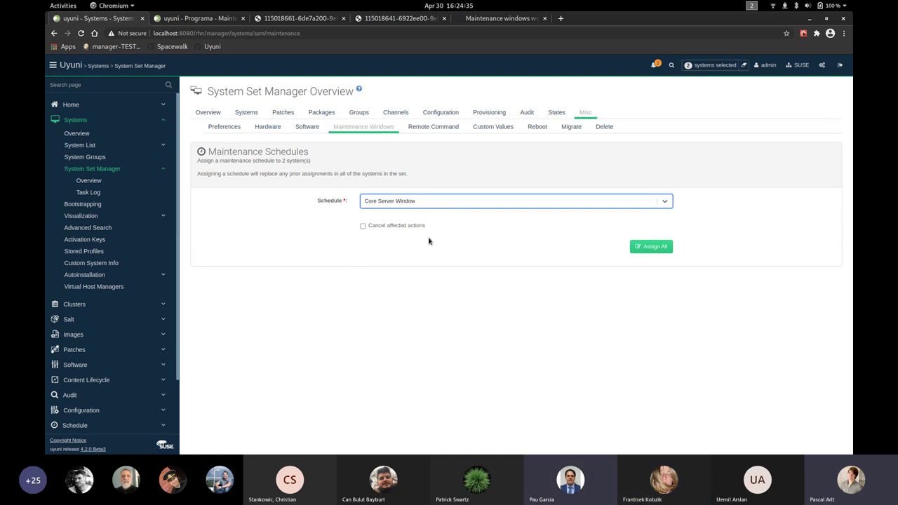
left_click(464, 203)
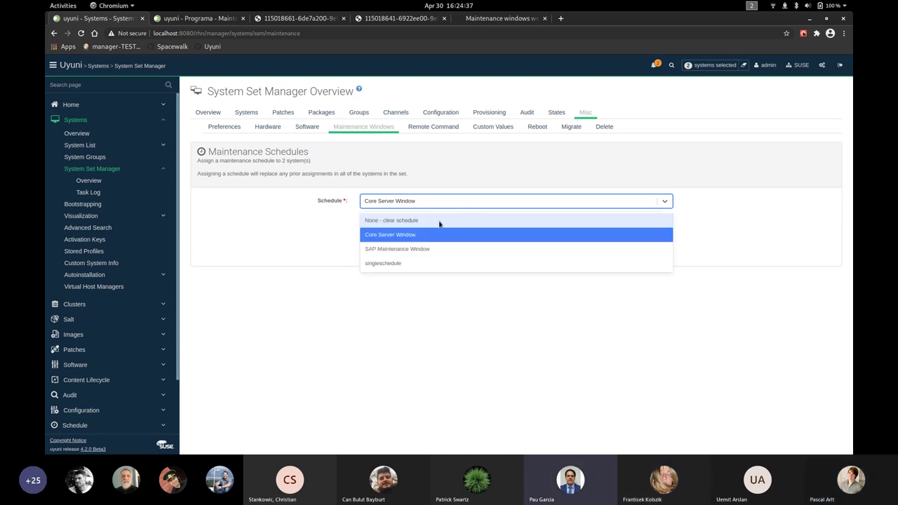
left_click(442, 222)
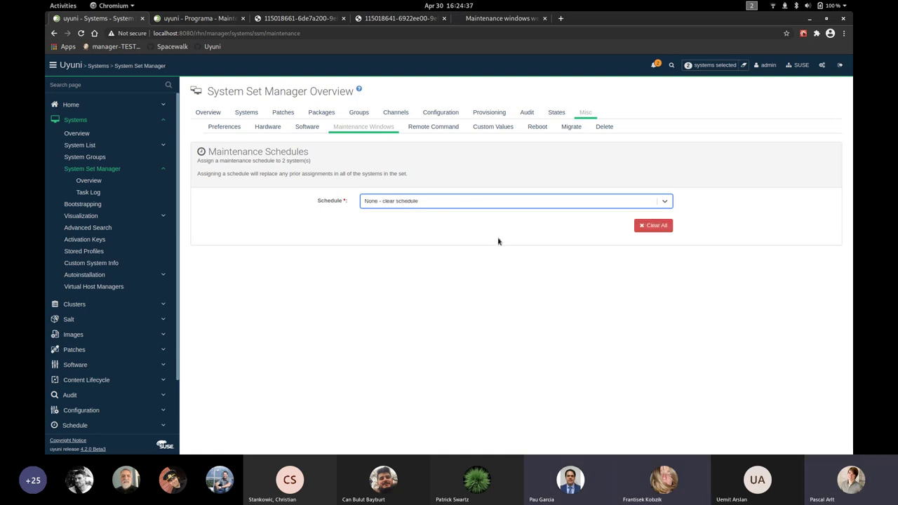
left_click(657, 230)
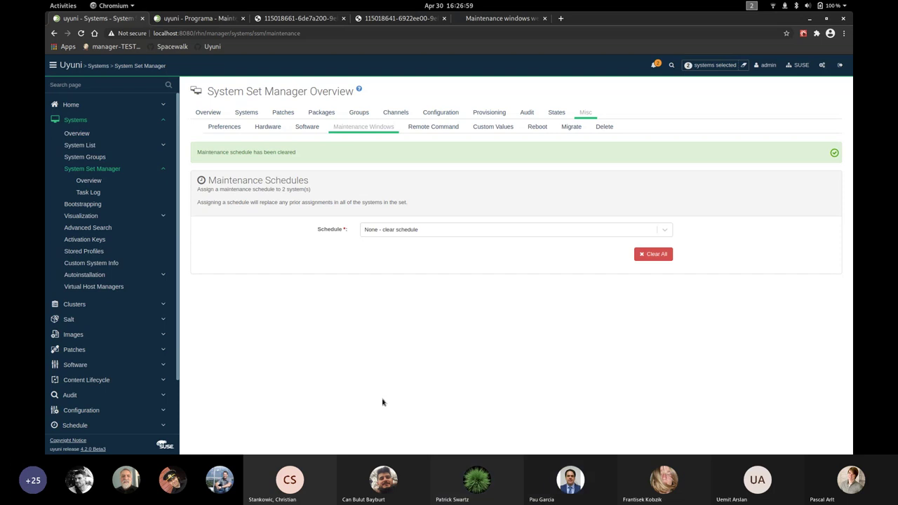
Switch to the Microsoft Teams meeting, check its chat and stop sharing the screen
key("super+Page_Down")
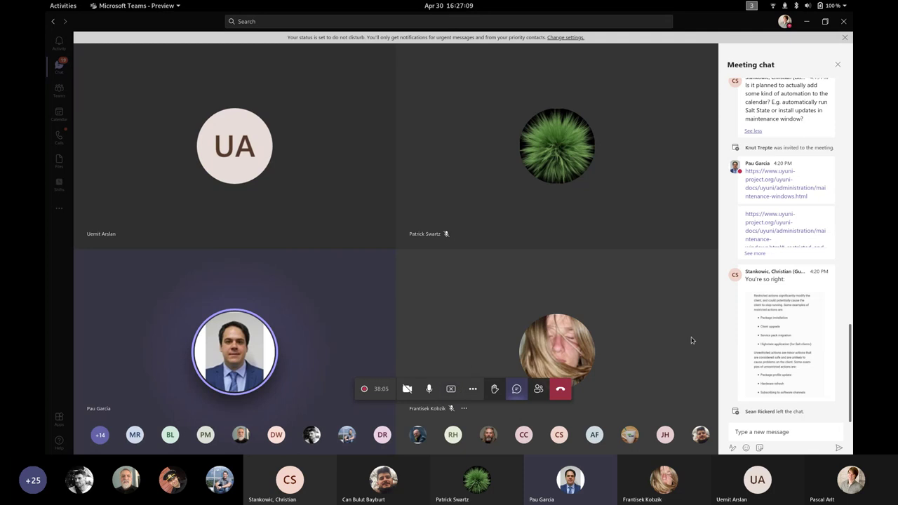
scroll(772, 358, "up", 2)
scroll(765, 358, "down", 2)
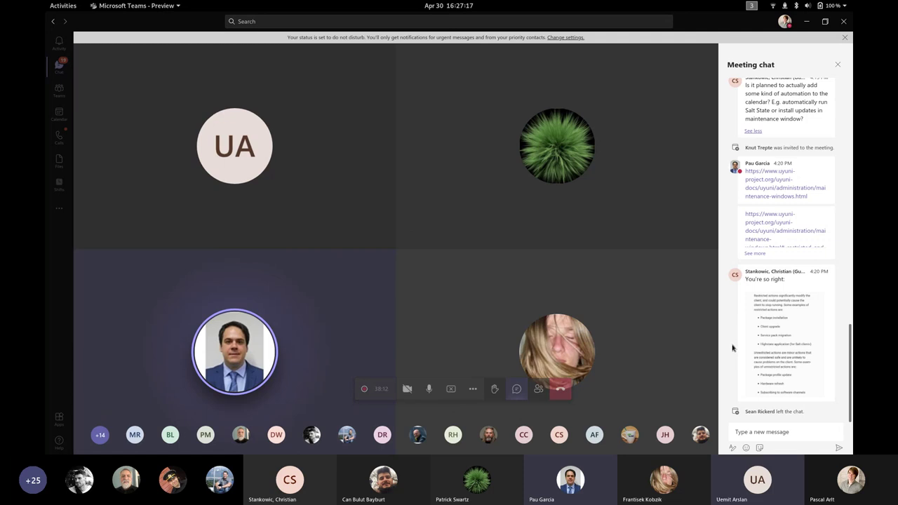
left_click(450, 390)
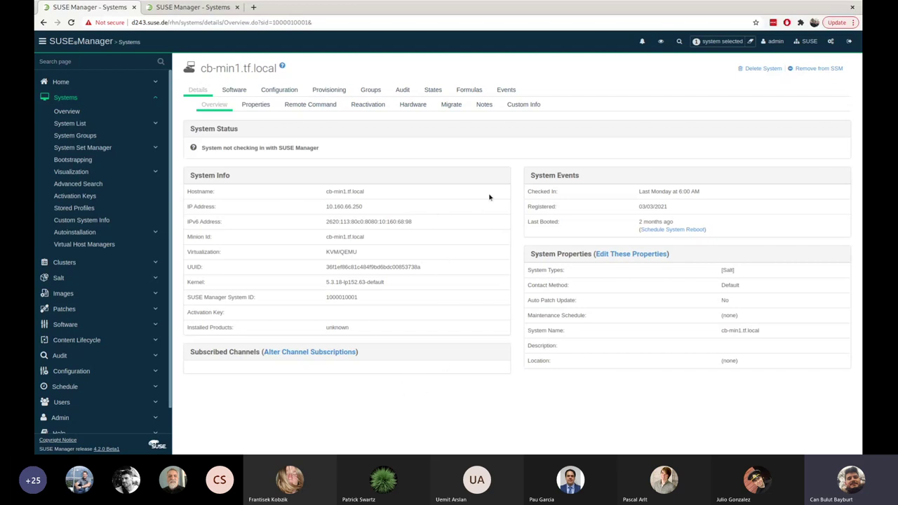
Open the Highstate page of cb-min1.tf.local and examine its state summary
left_click(433, 97)
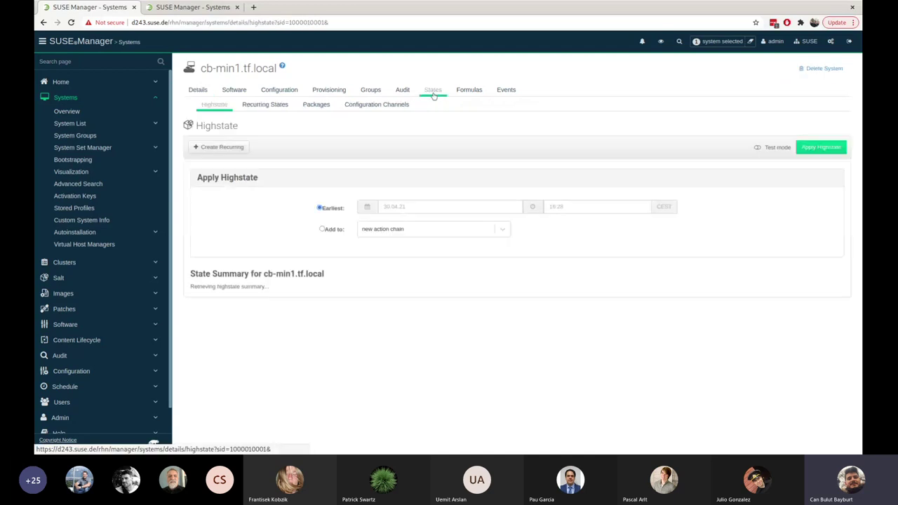
scroll(567, 285, "down", 2)
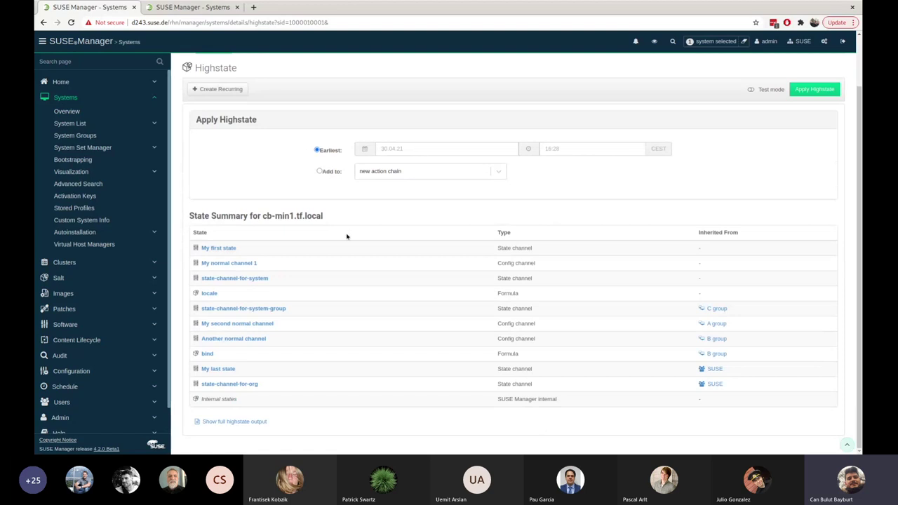
double_click(191, 218)
left_click_drag(210, 218, 324, 217)
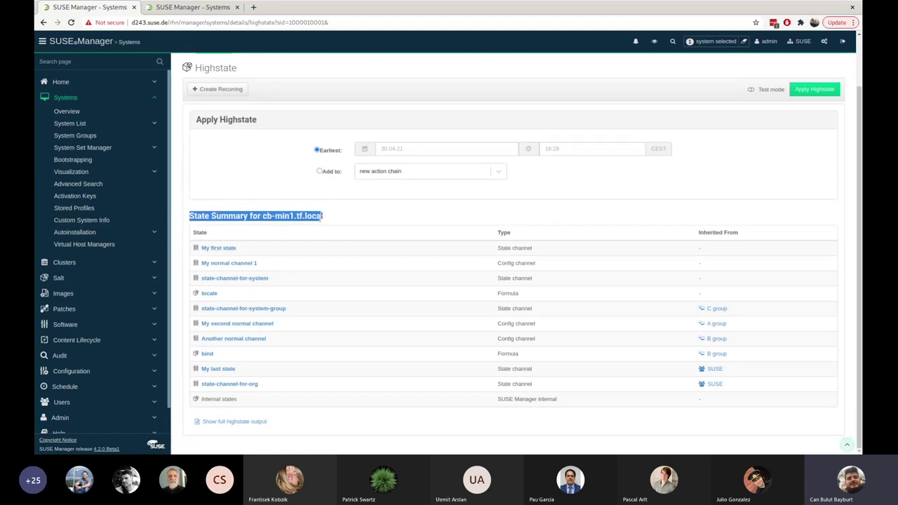
left_click(363, 223)
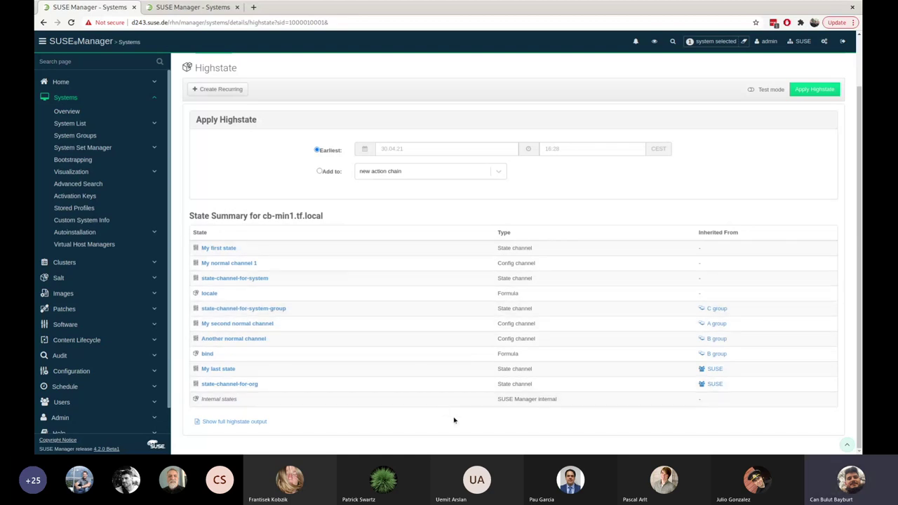
Show the full highstate output of cb-min1.tf.local and look through it together with the state summary
left_click(228, 421)
scroll(418, 413, "down", 1)
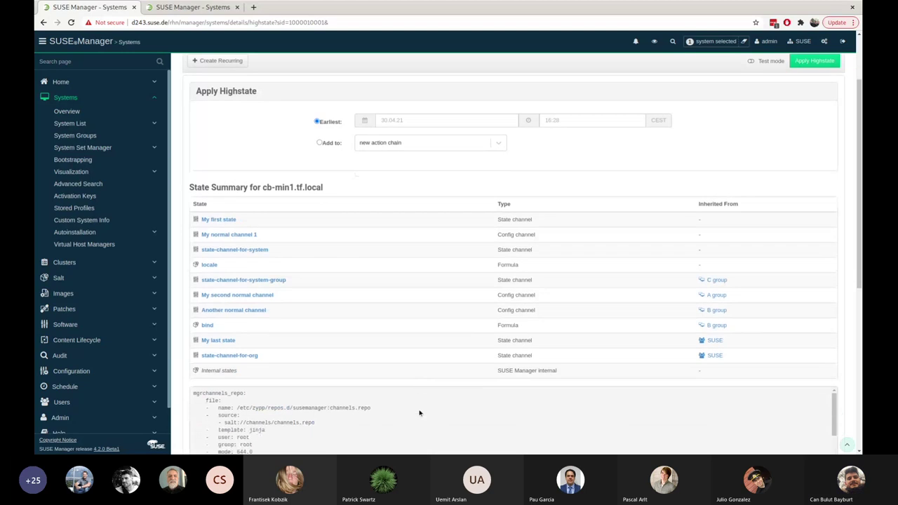
scroll(421, 411, "down", 1)
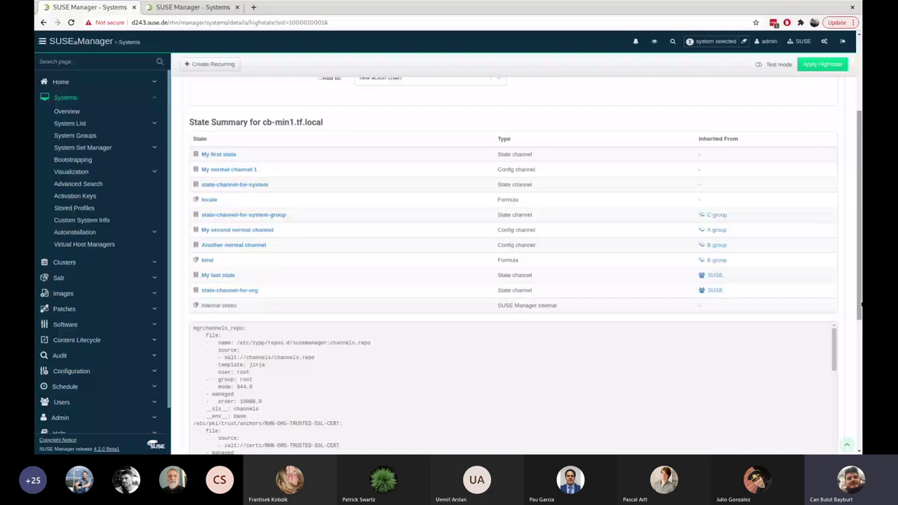
scroll(861, 303, "down", 3)
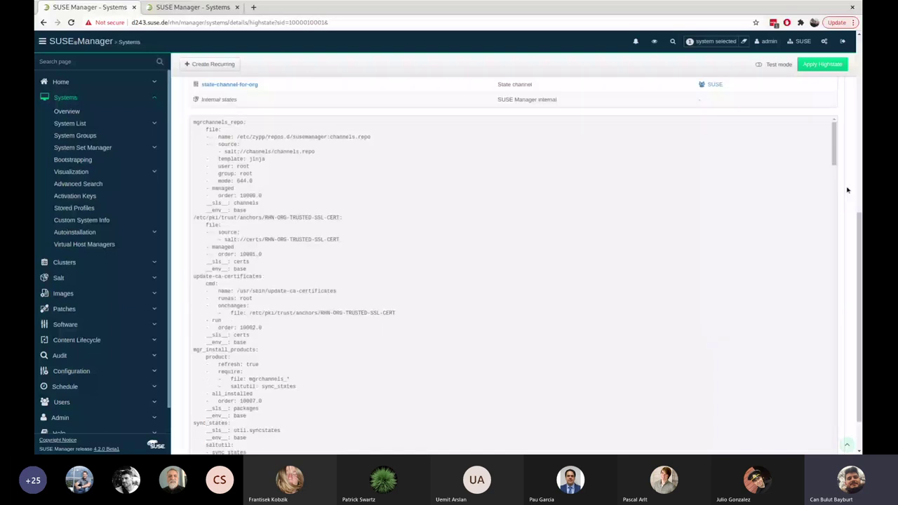
scroll(848, 190, "up", 4)
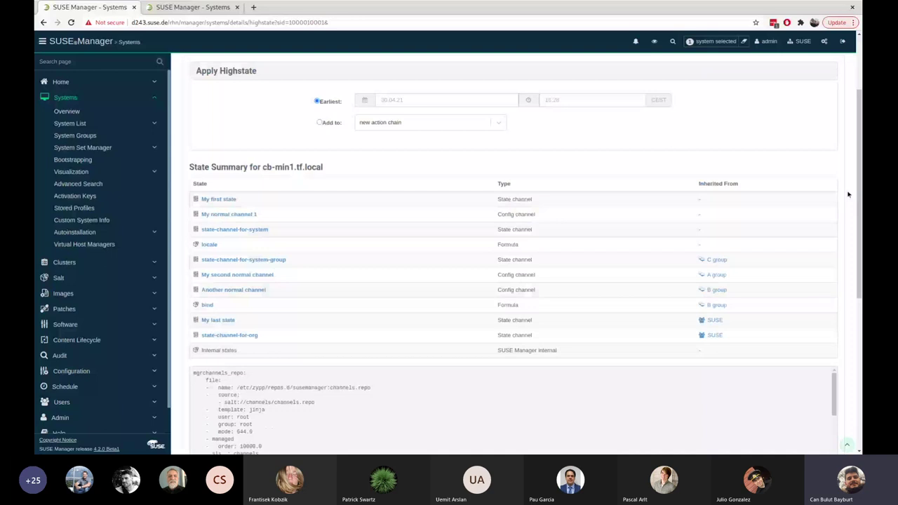
scroll(847, 194, "up", 1)
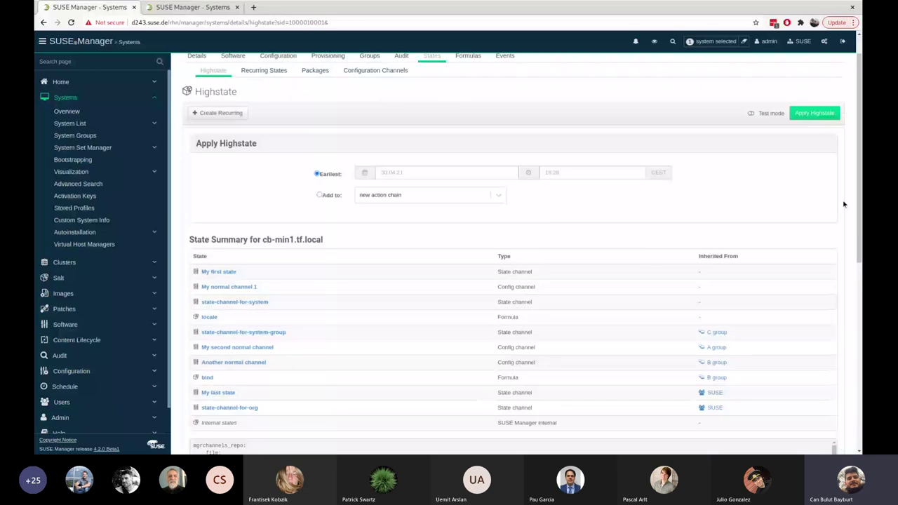
scroll(844, 204, "up", 1)
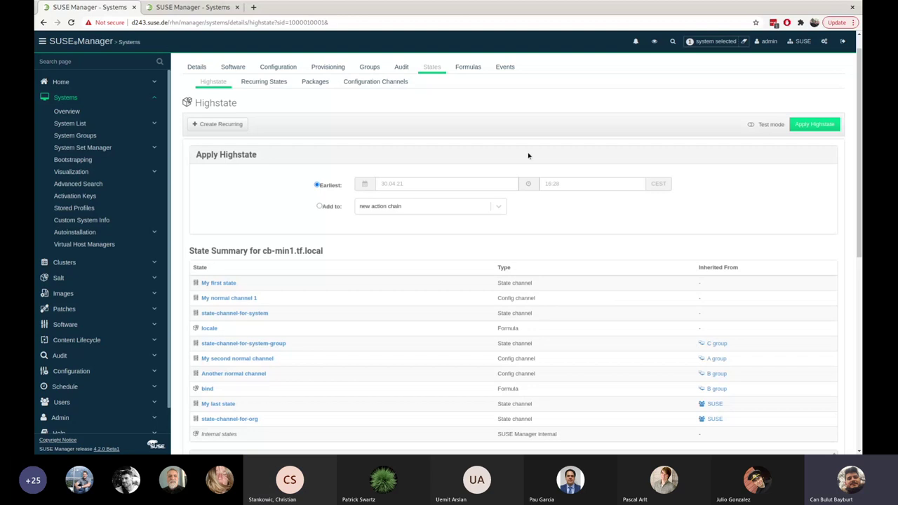
Open the configuration channels of cb-min1.tf.local and review the pending changes and the channels assigned to the system
left_click(374, 88)
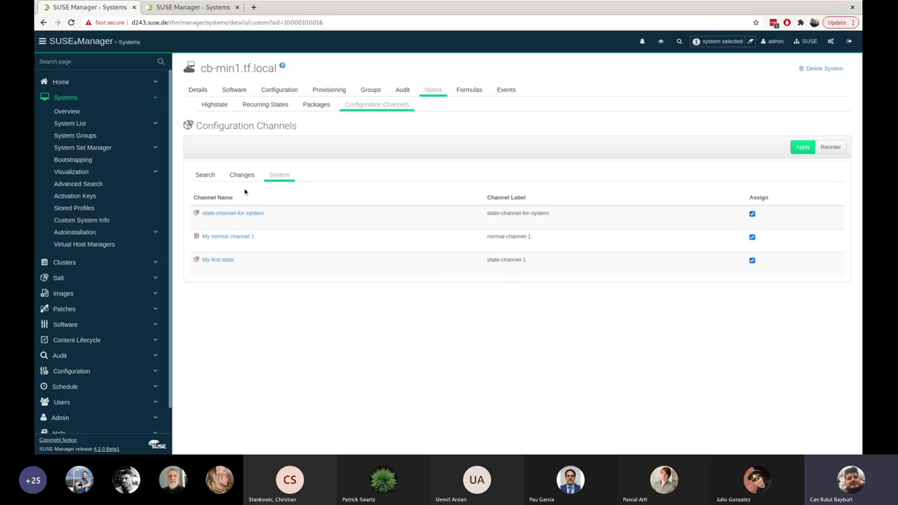
left_click(209, 175)
left_click(242, 175)
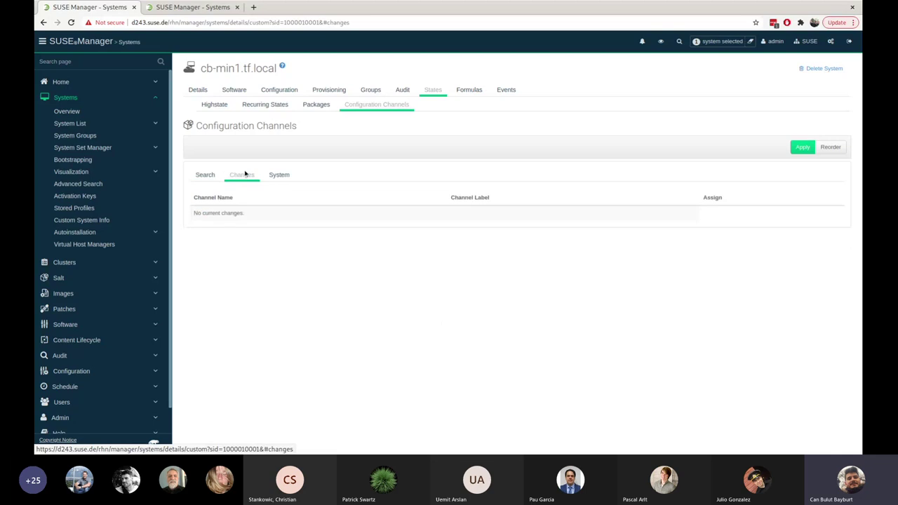
left_click(270, 174)
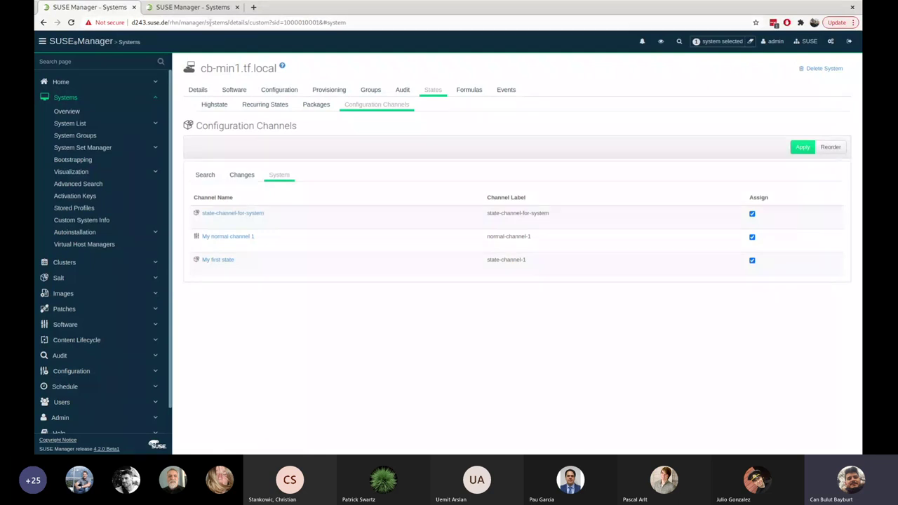
Switch to min3.tf.local, filter its configuration channels by "state" and mark State Channel 1 and State Channel 2 for assignment
left_click(184, 8)
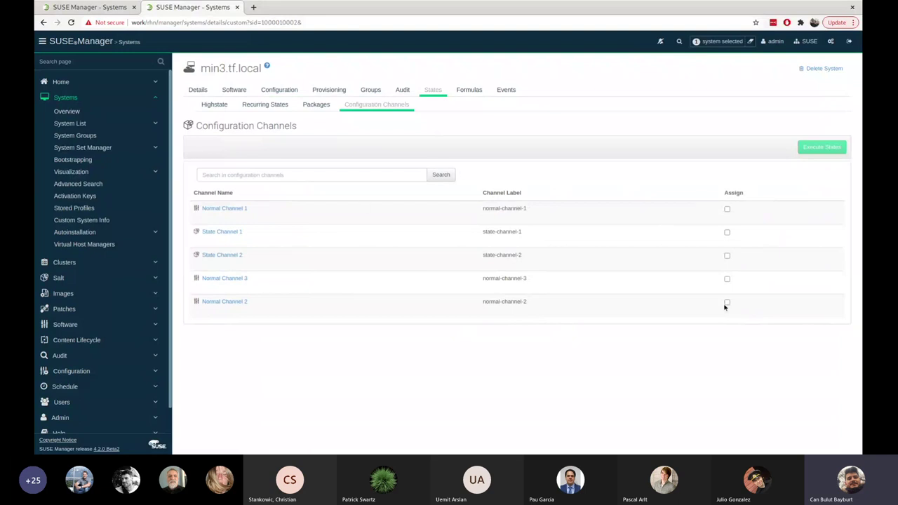
left_click(309, 175)
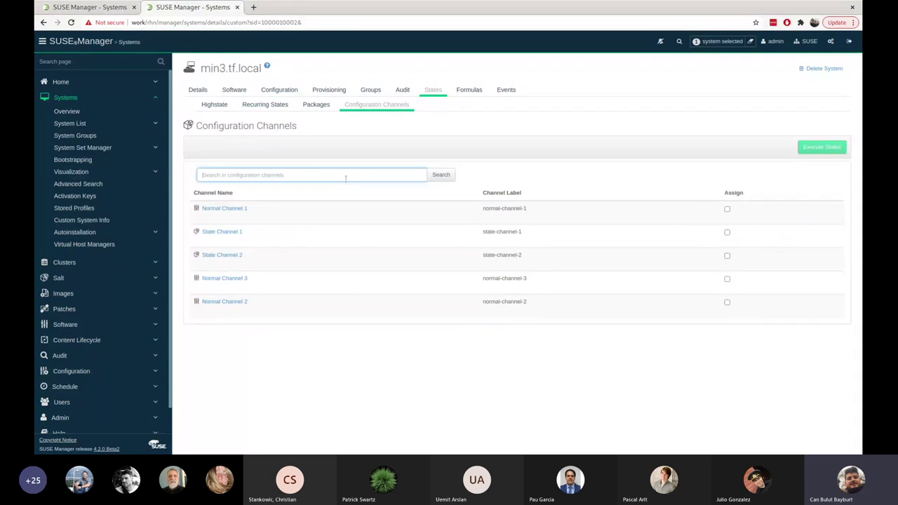
type("state")
key("Return")
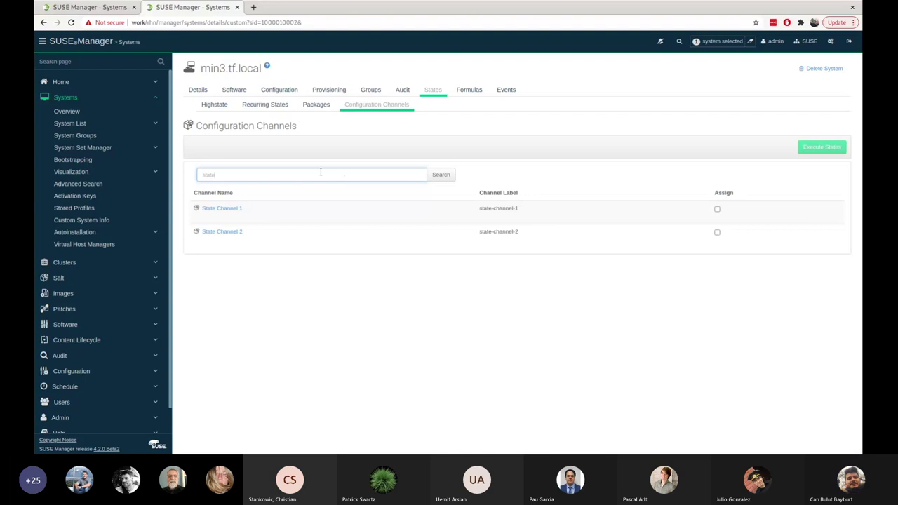
left_click(717, 209)
left_click(717, 233)
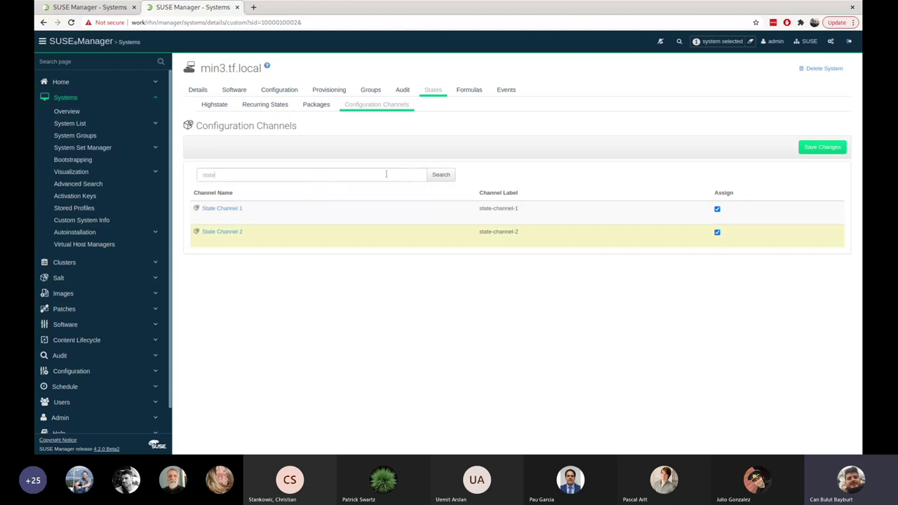
left_click(416, 176)
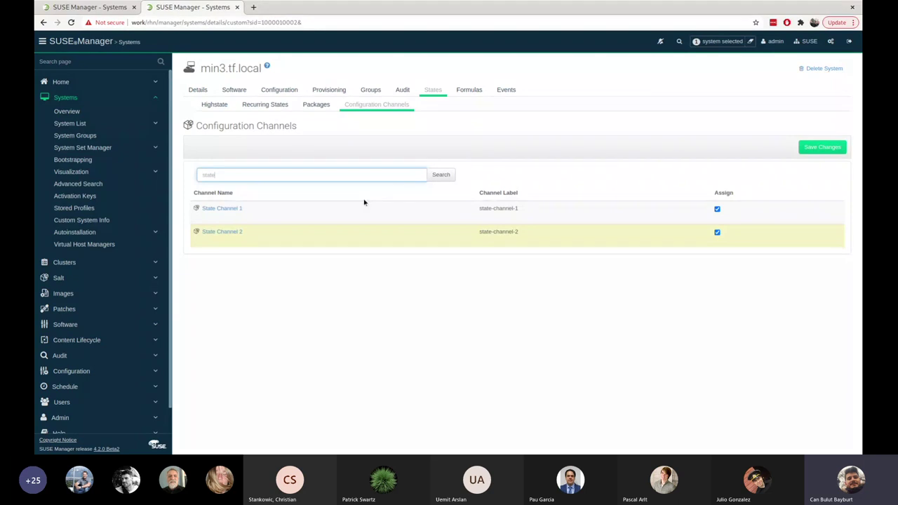
Save the channel assignments with State Channel 2 ranked above State Channel 1, and reopen the channel ranking to check it
left_click(823, 149)
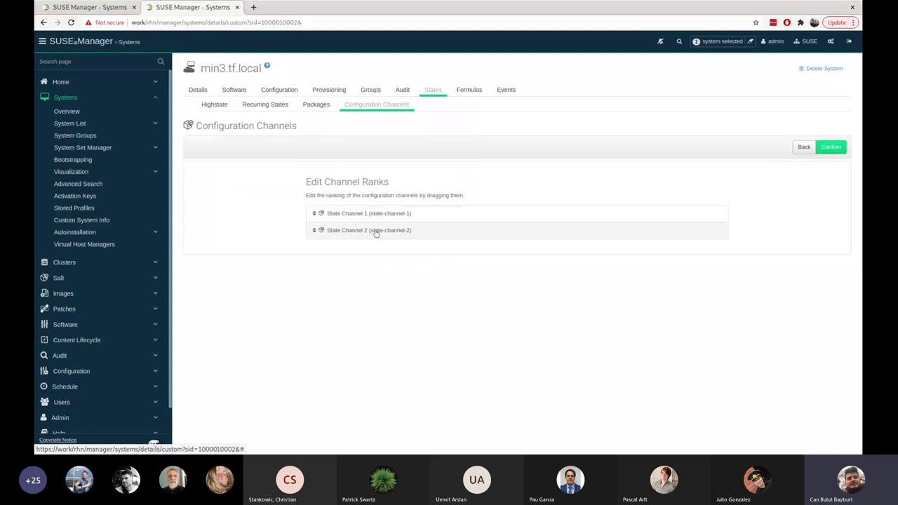
left_click_drag(375, 232, 379, 216)
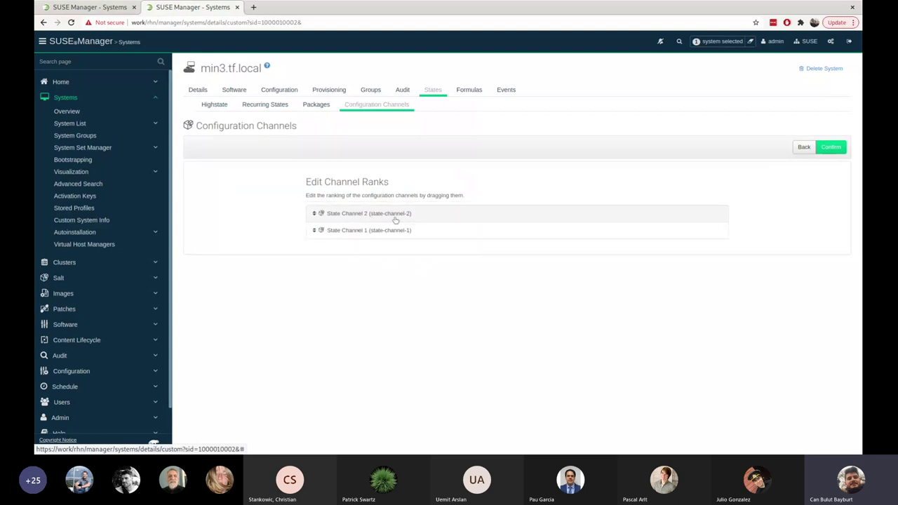
left_click(829, 148)
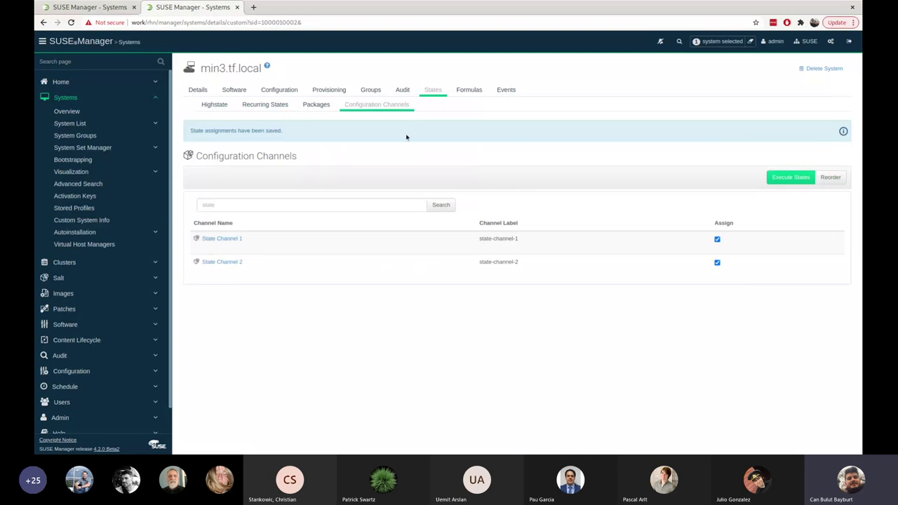
left_click(829, 177)
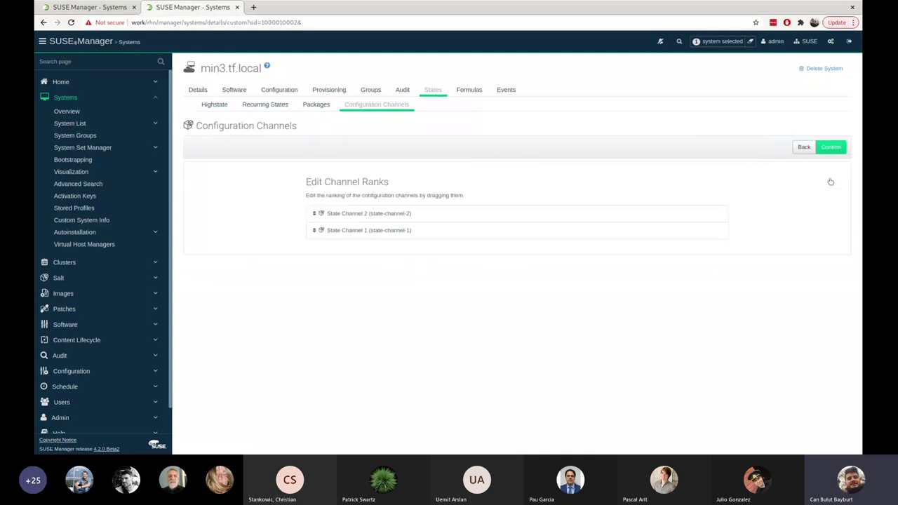
left_click(804, 148)
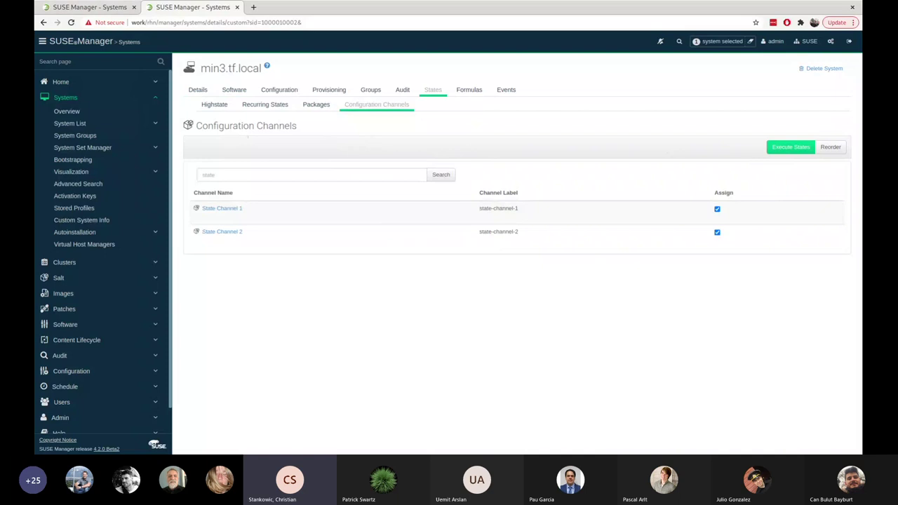
Return to the Highstate page of cb-min1.tf.local and examine which states are inherited from groups and the organization
left_click(120, 10)
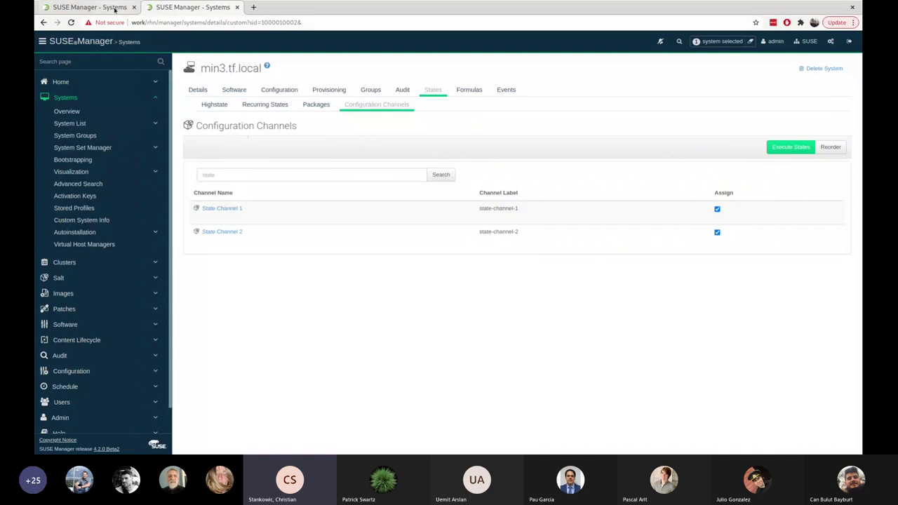
left_click(215, 104)
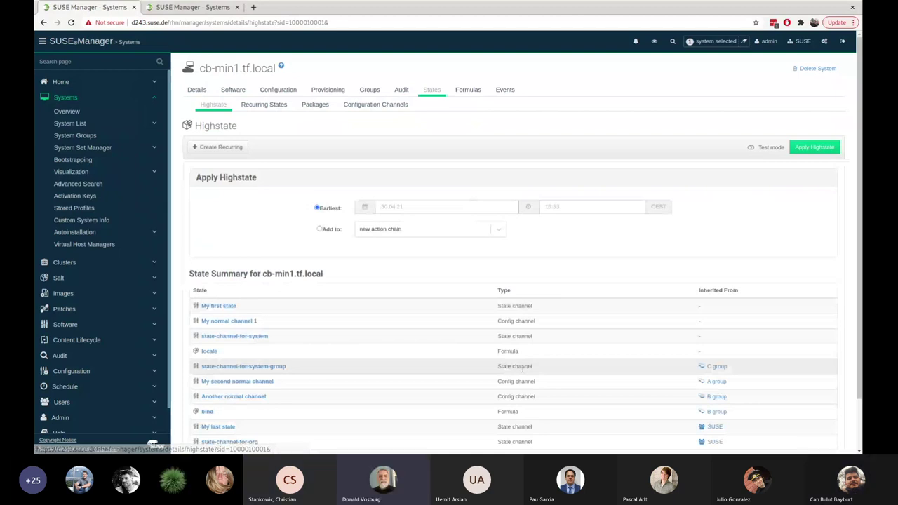
scroll(690, 217, "down", 2)
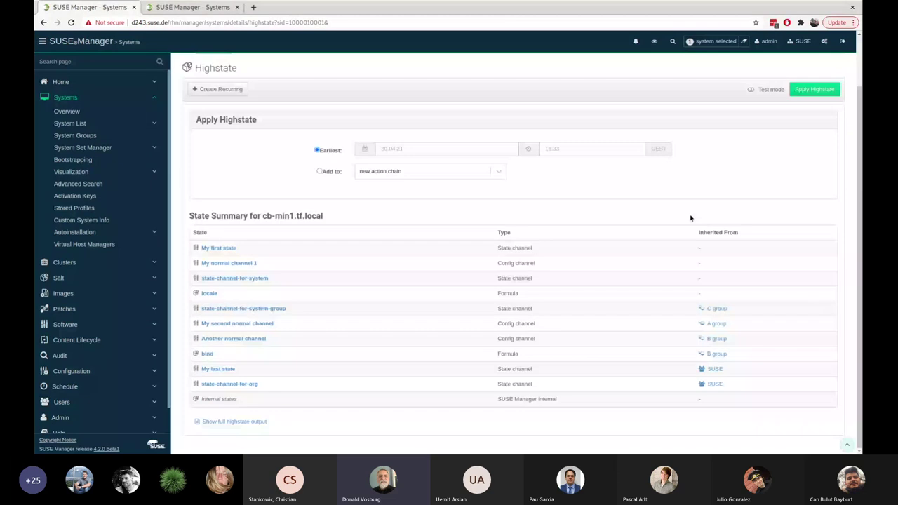